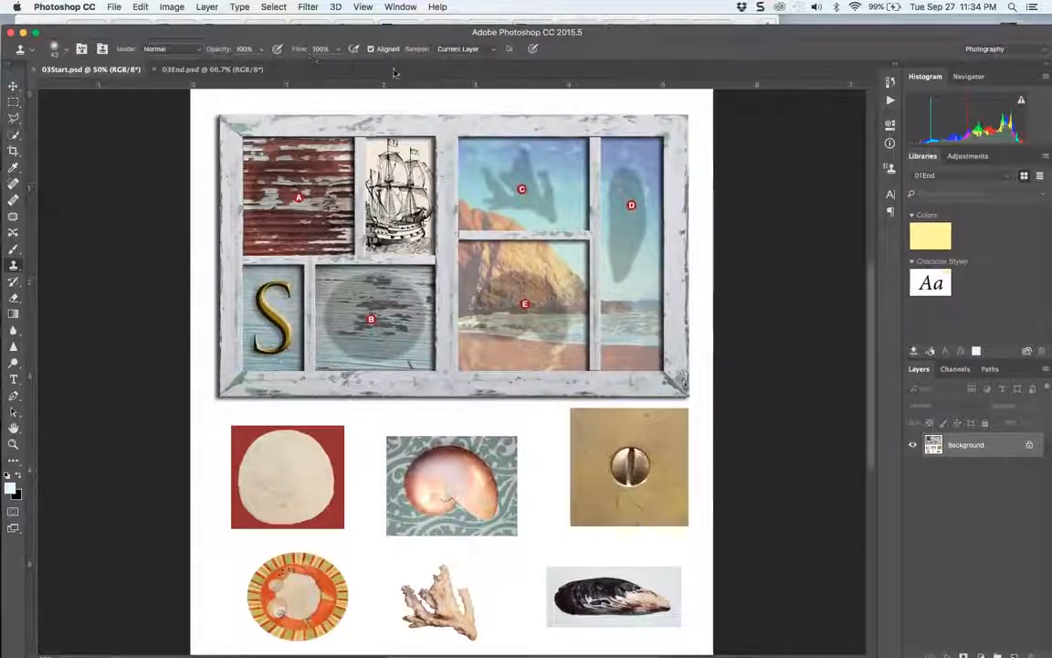
Examine the window-frame collage and the loose objects in 03Start.psd at close magnification.
left_click_drag(157, 35, 157, 26)
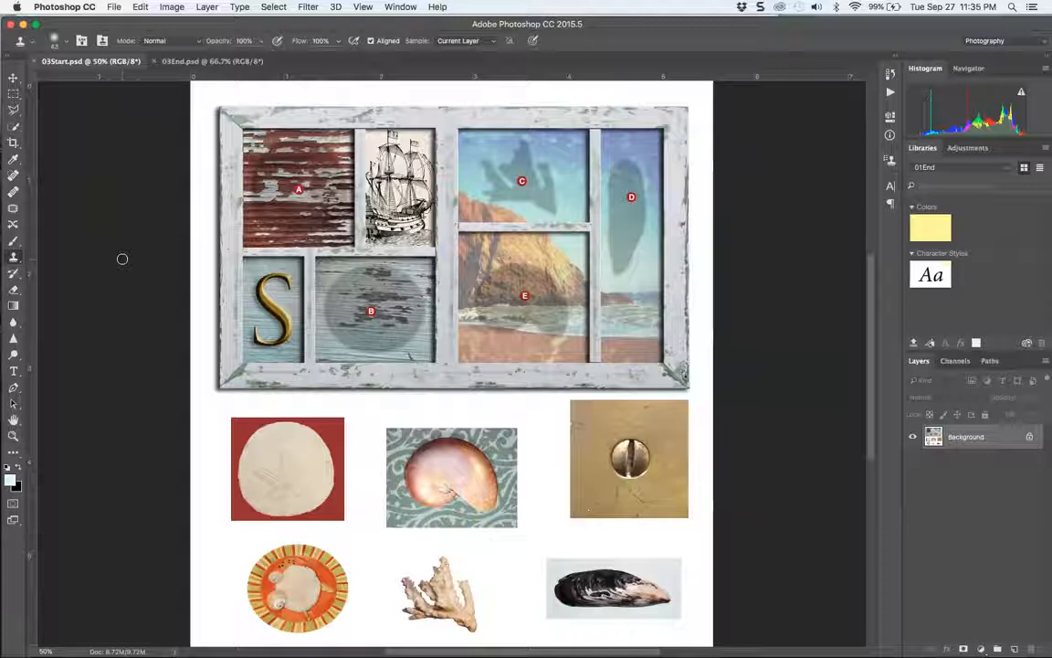
key("super+equal")
key("super+equal")
key("super+equal")
key("super+equal")
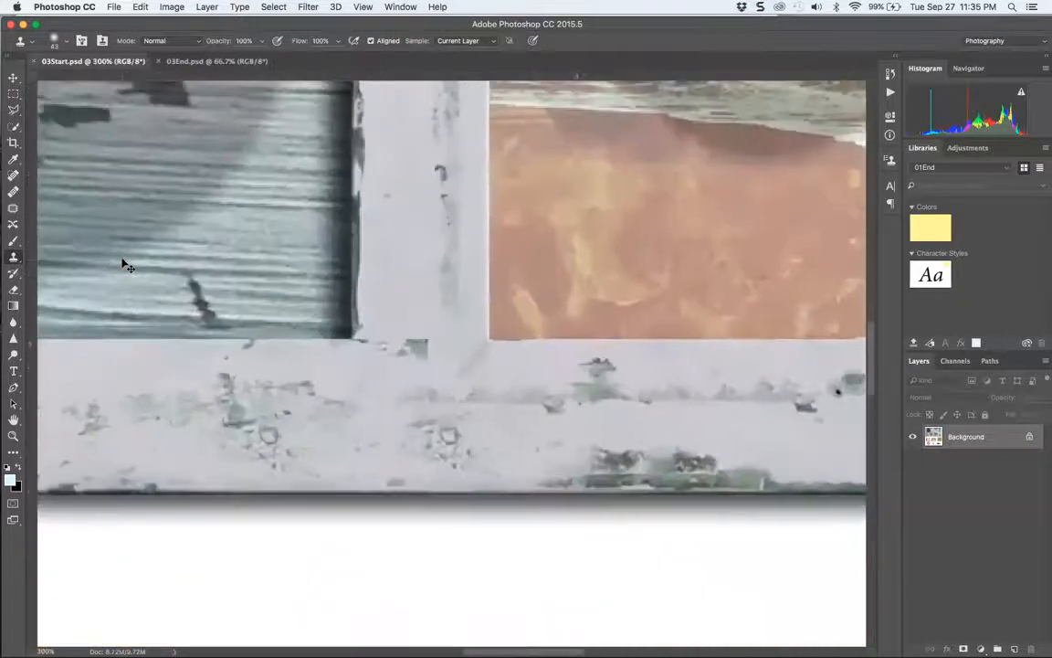
key("super+minus")
key("super+minus")
key("super+minus")
key("super+minus")
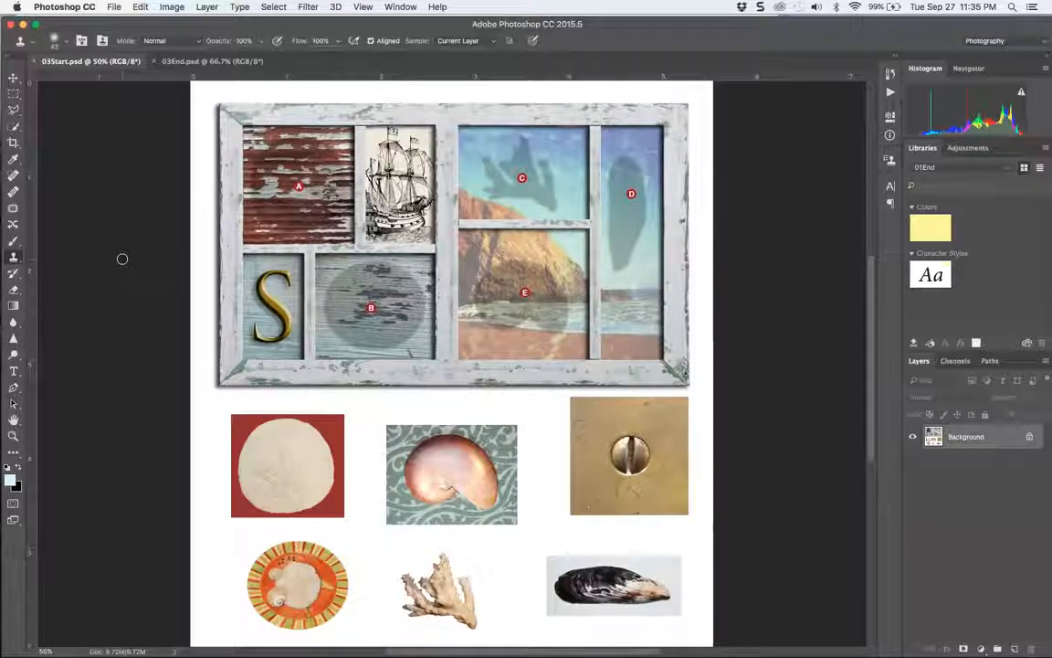
Select the red background around the sand dollar with the Quick Selection tool, trying an inverted selection before clearing it.
key("super+minus")
key("super+plus")
key("super+plus")
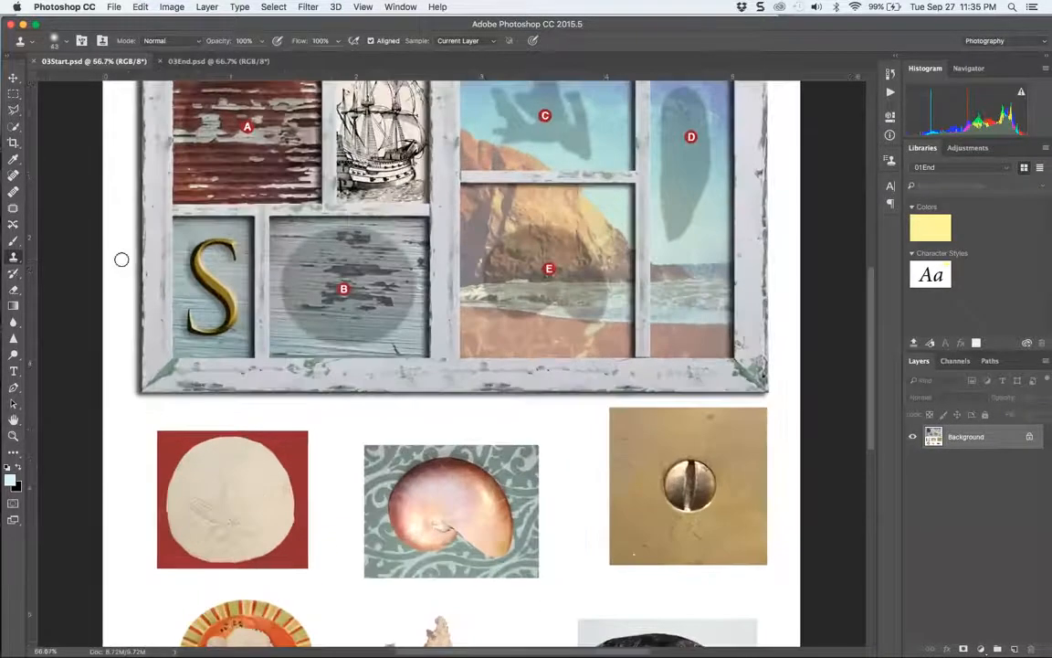
key("super+plus")
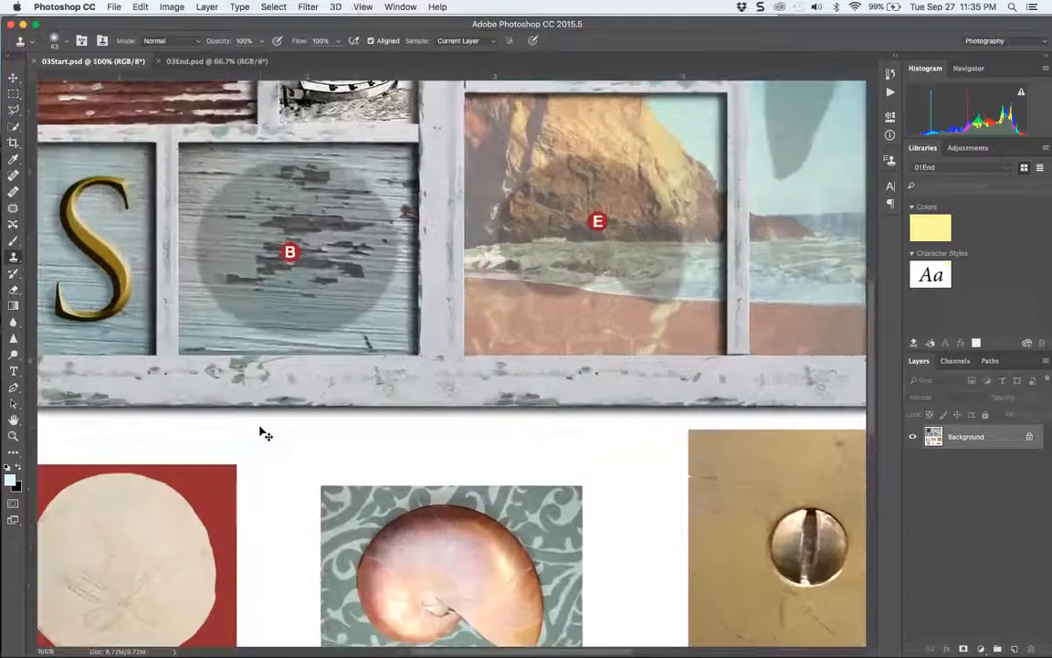
left_click_drag(271, 425, 397, 271)
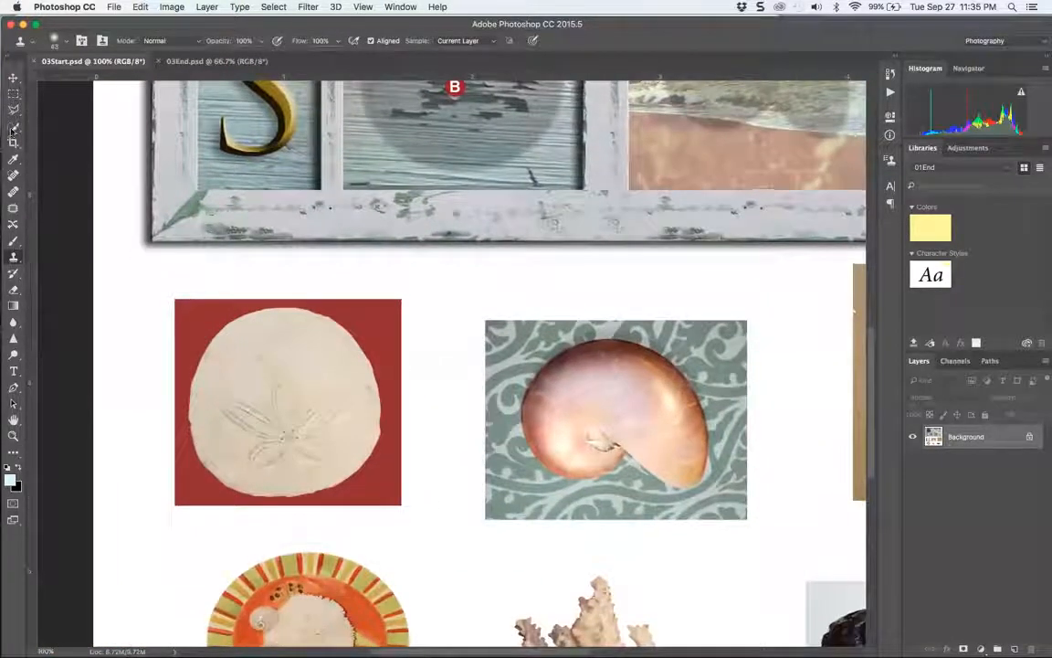
left_click(13, 129)
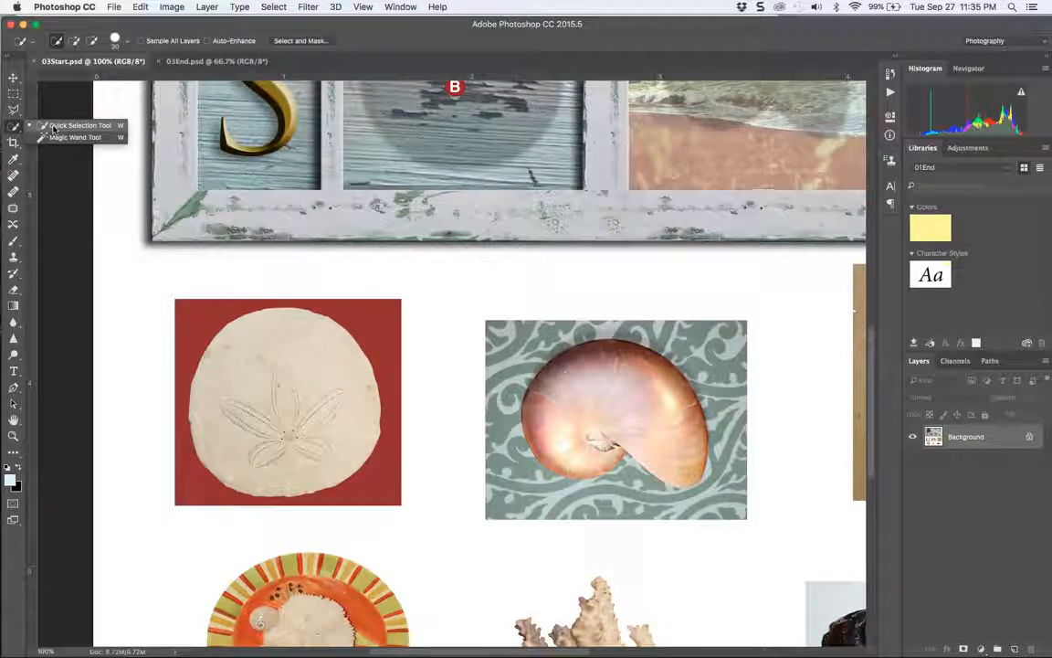
left_click(53, 128)
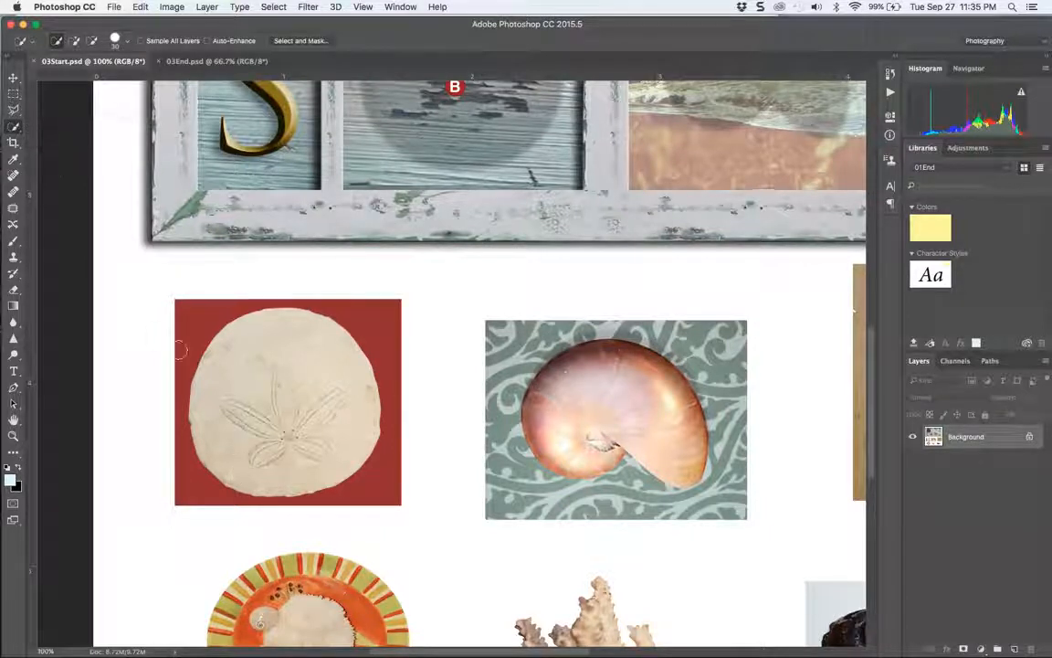
left_click(224, 316)
mouse_move(225, 316)
left_mouse_down()
mouse_move(385, 326)
mouse_move(391, 479)
left_mouse_up()
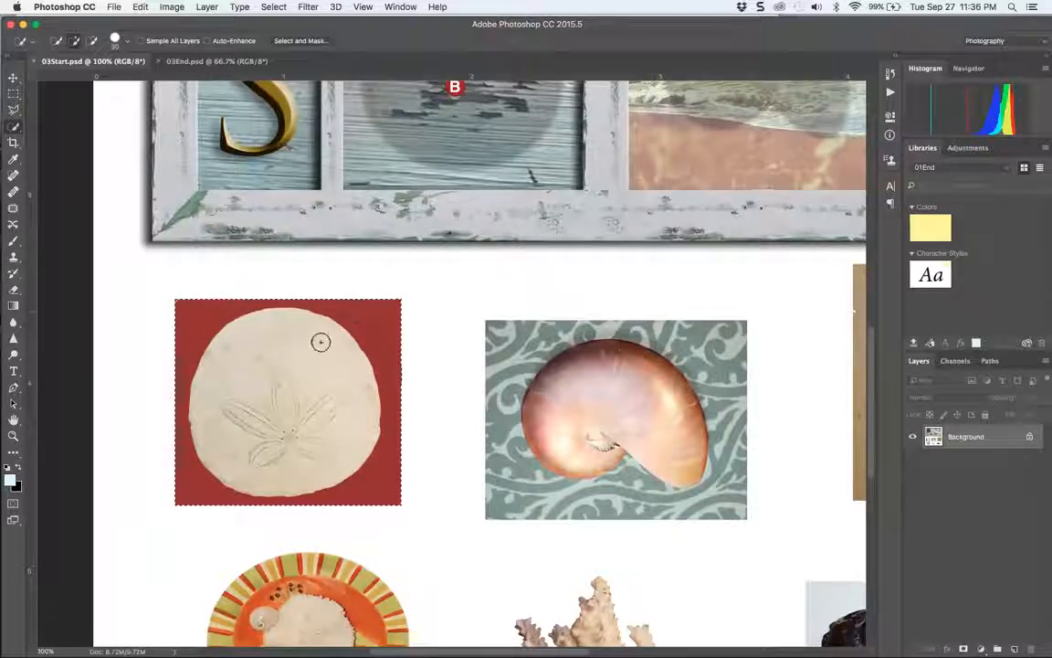
left_click(373, 330)
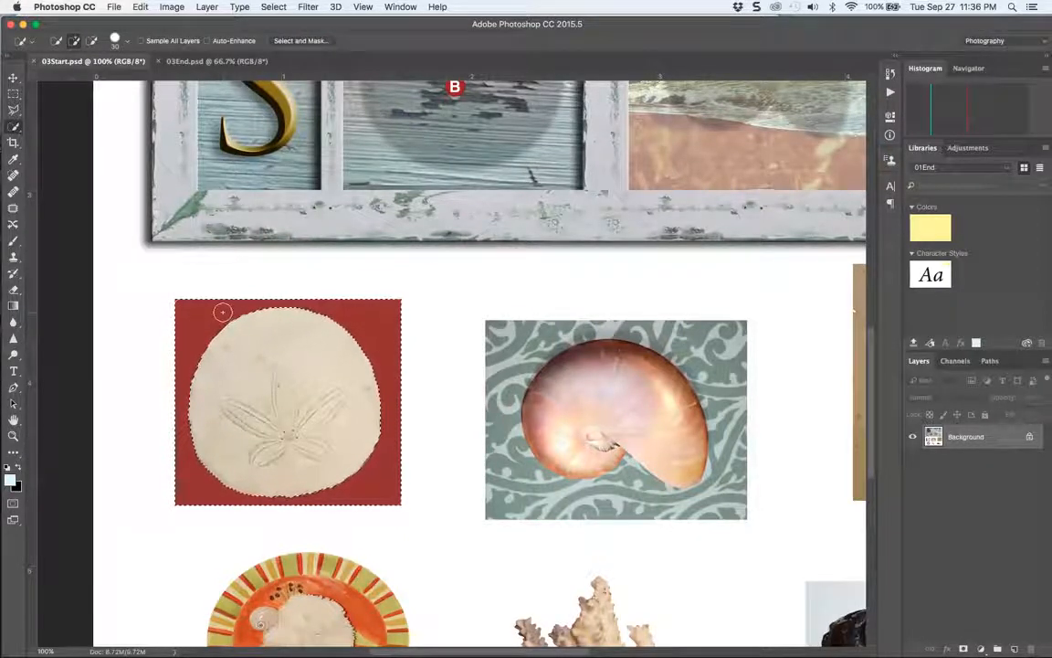
key("super+shift+i")
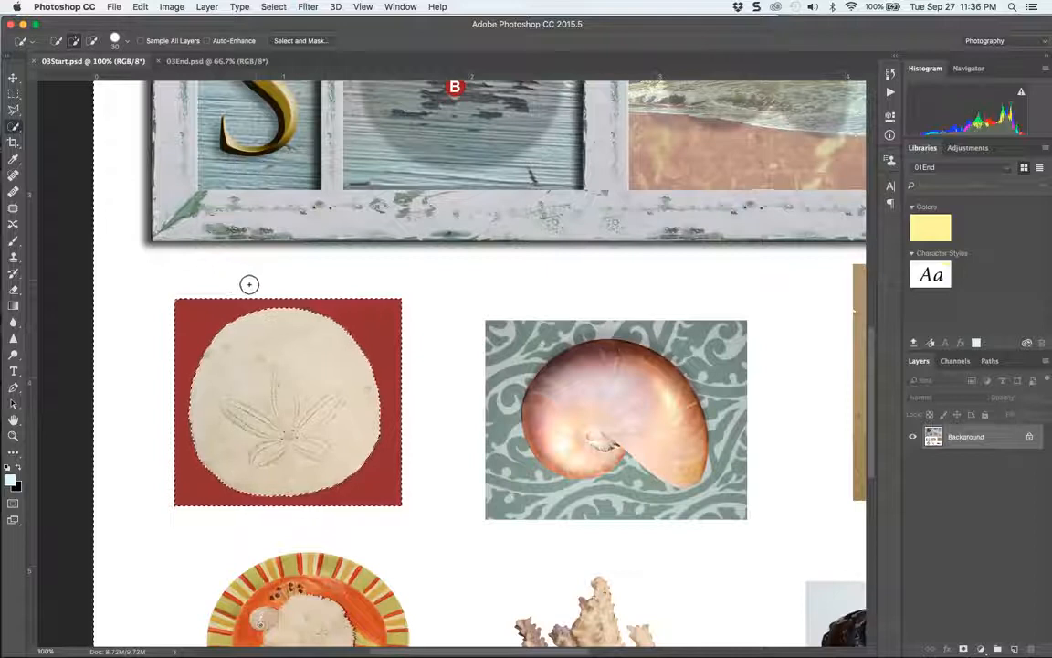
key("super+d")
Save the working document as a separate Photoshop file named 03Start-vals.psd in the Lesson 03 folder.
key("super+0")
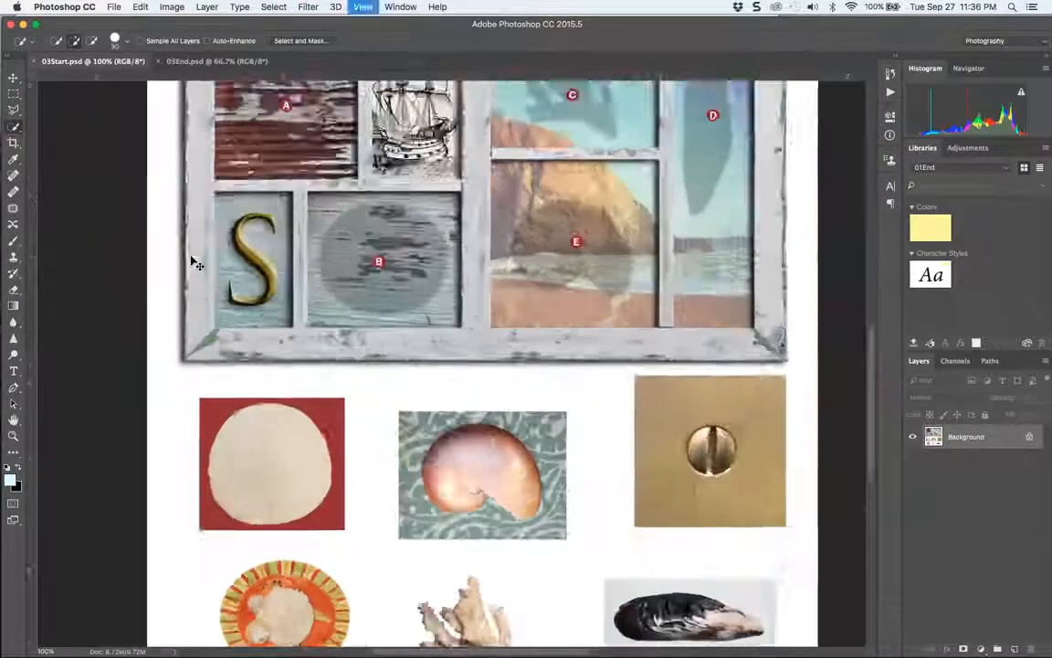
left_click(113, 7)
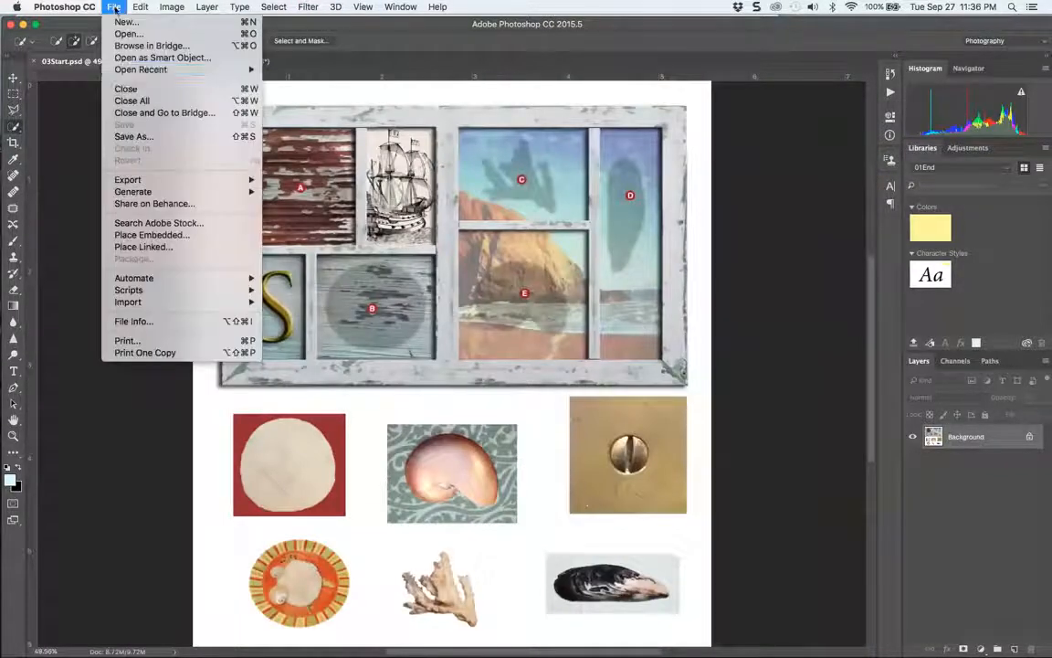
left_click(133, 137)
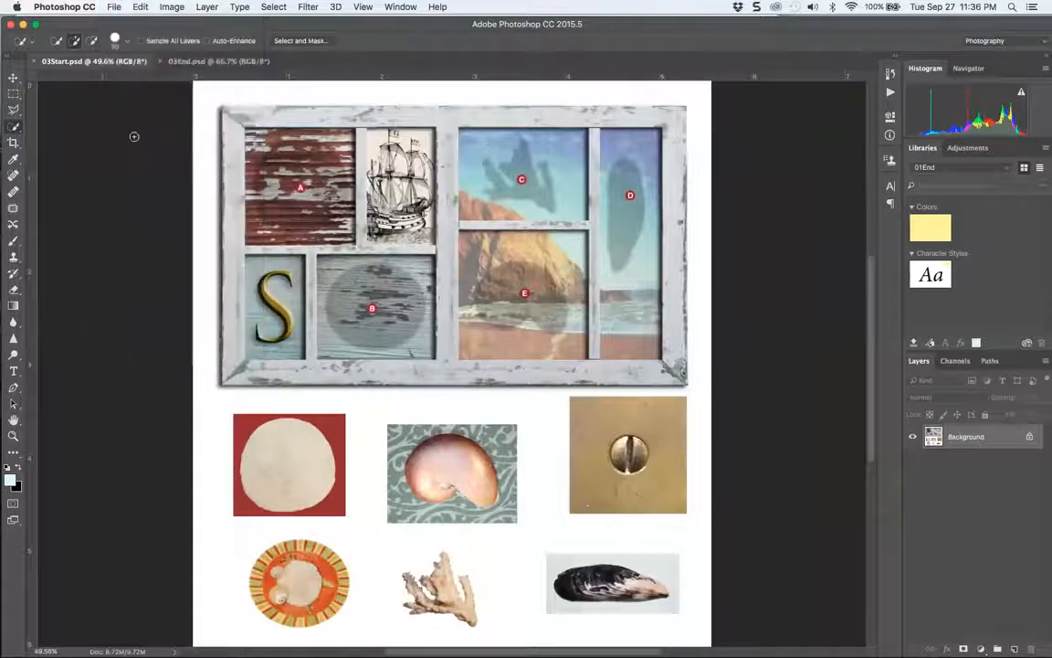
key("Right")
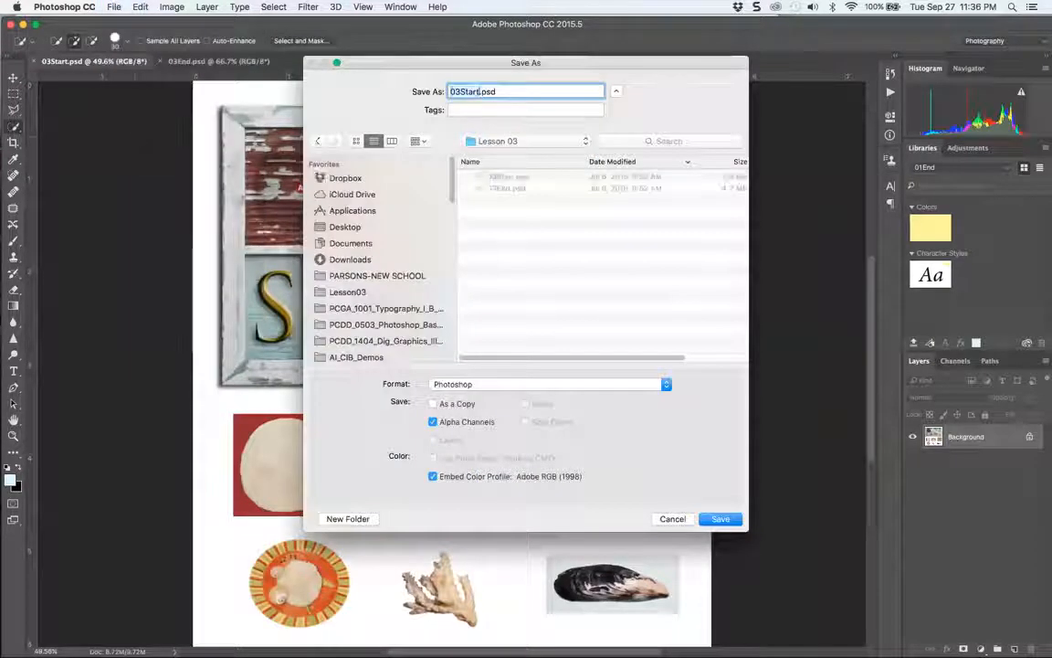
type("-vals")
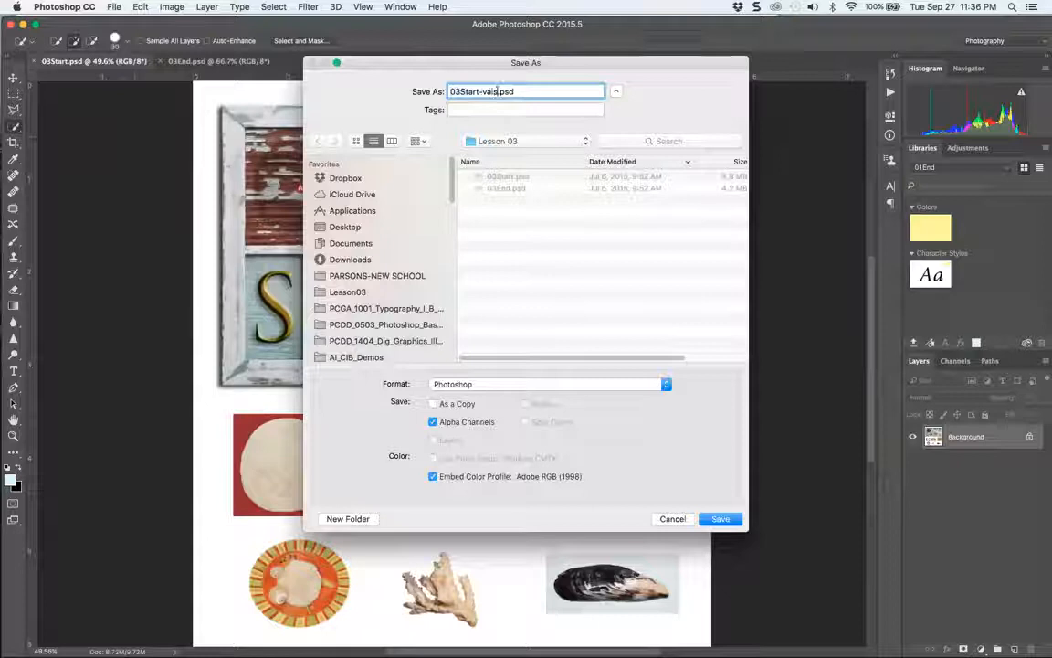
left_click(721, 519)
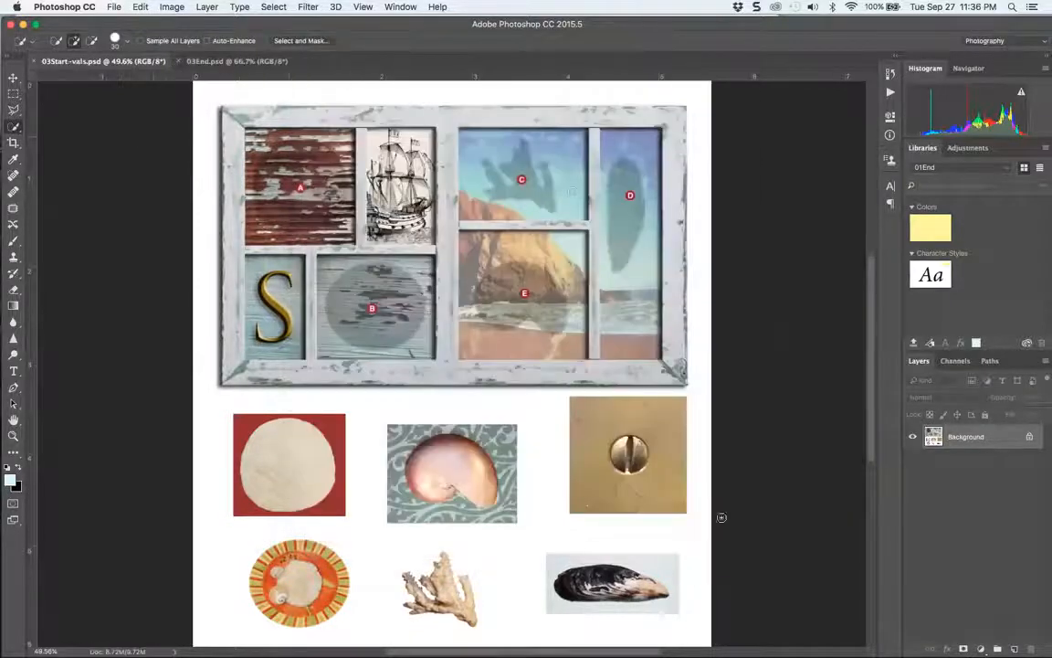
Close 03End.psd and open the original 03Start.psd from the Lesson 03 folder.
left_click(195, 61)
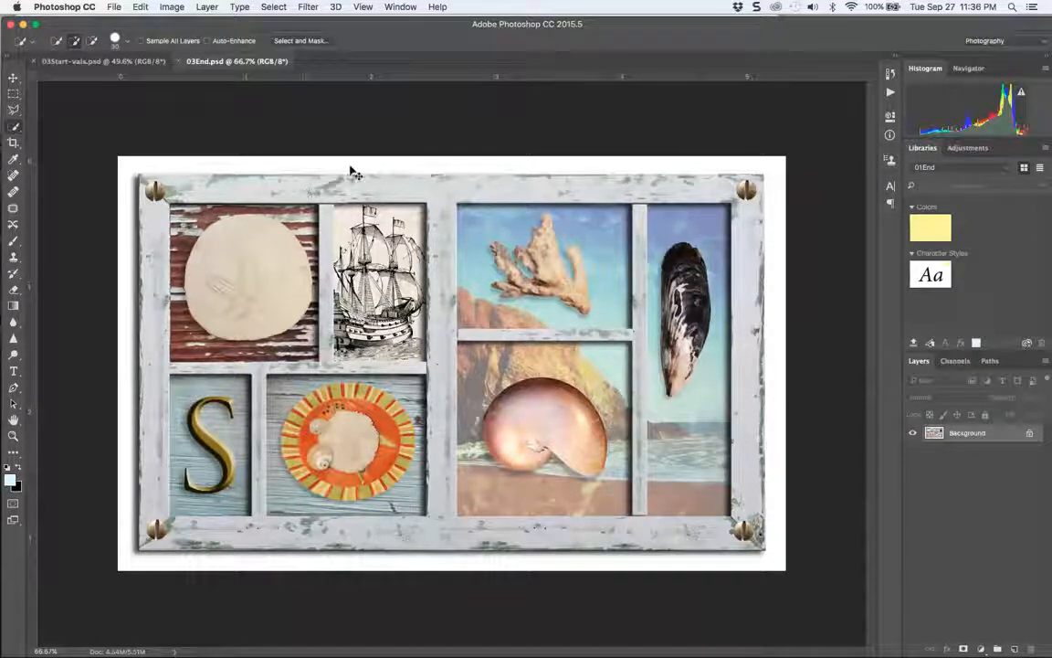
key("super+w")
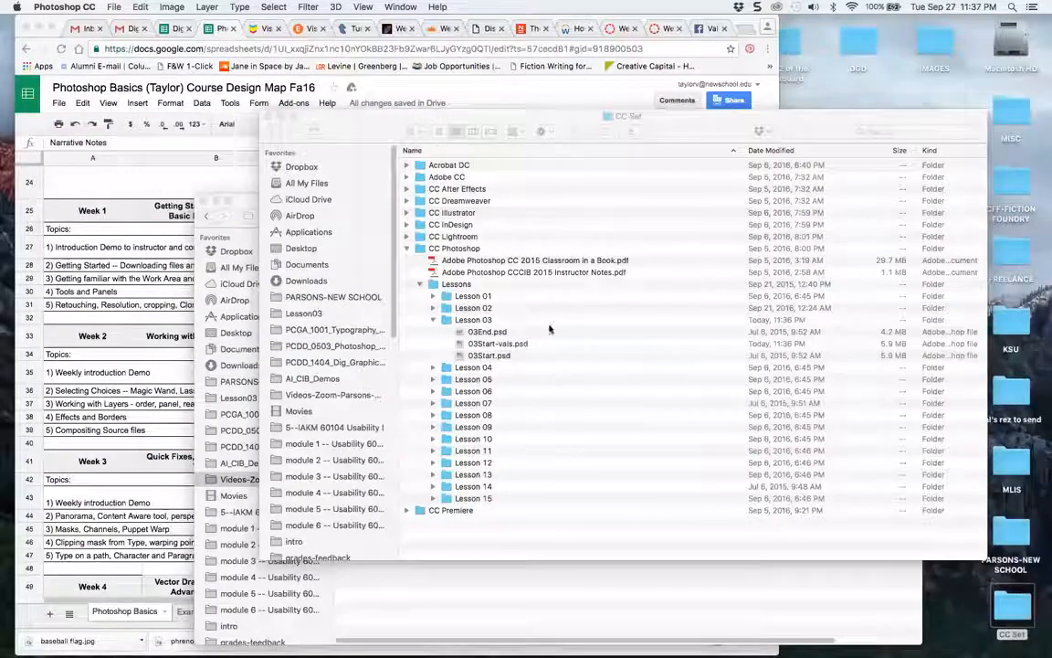
double_click(484, 332)
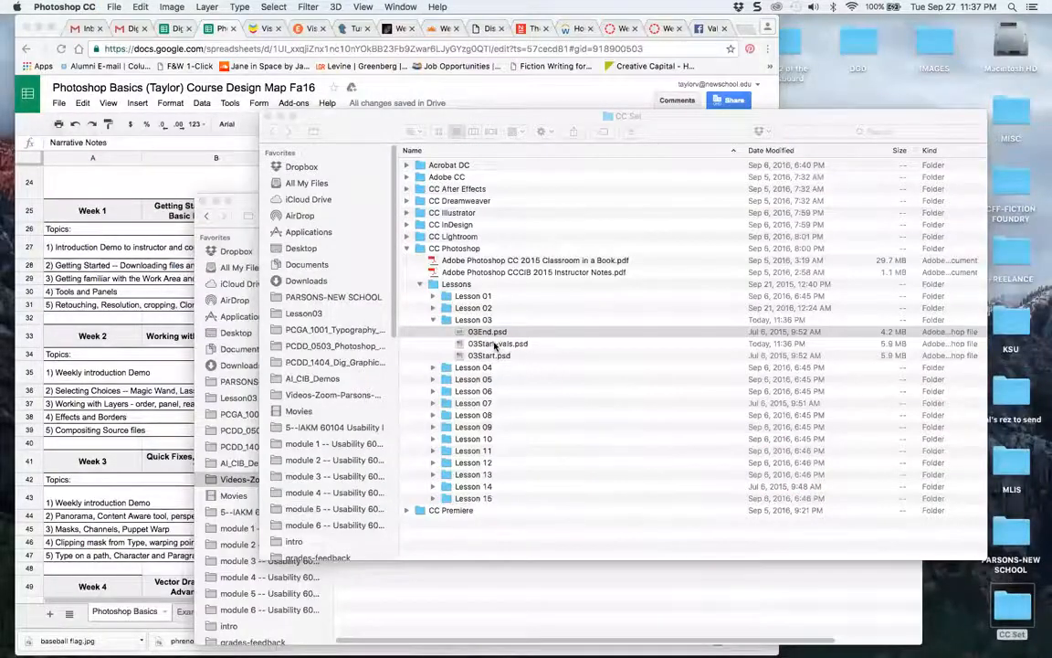
double_click(488, 355)
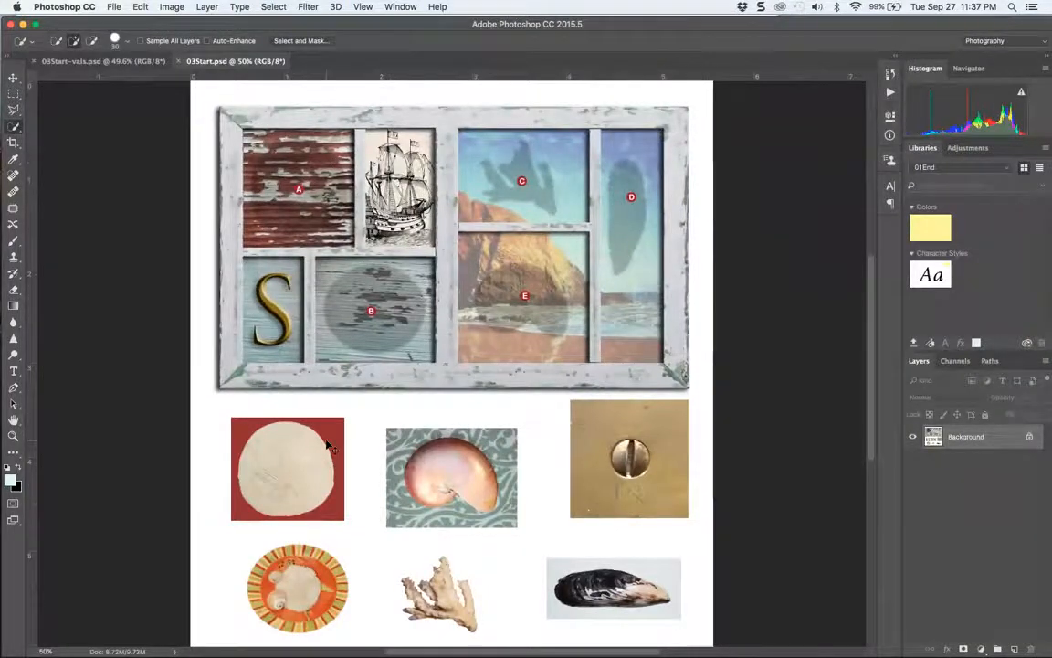
Quick-select the red area surrounding the sand dollar in the reopened 03Start.psd and invert the selection.
key("super+plus")
key("super+plus")
left_click_drag(308, 440, 463, 329)
left_click_drag(348, 388, 175, 360)
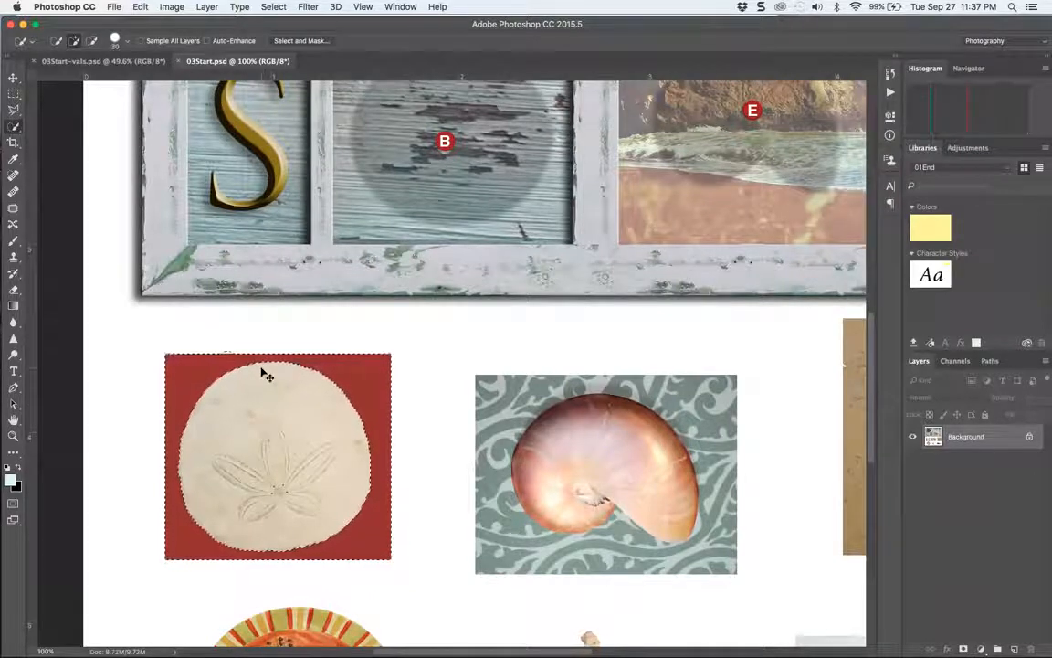
key("super+shift+i")
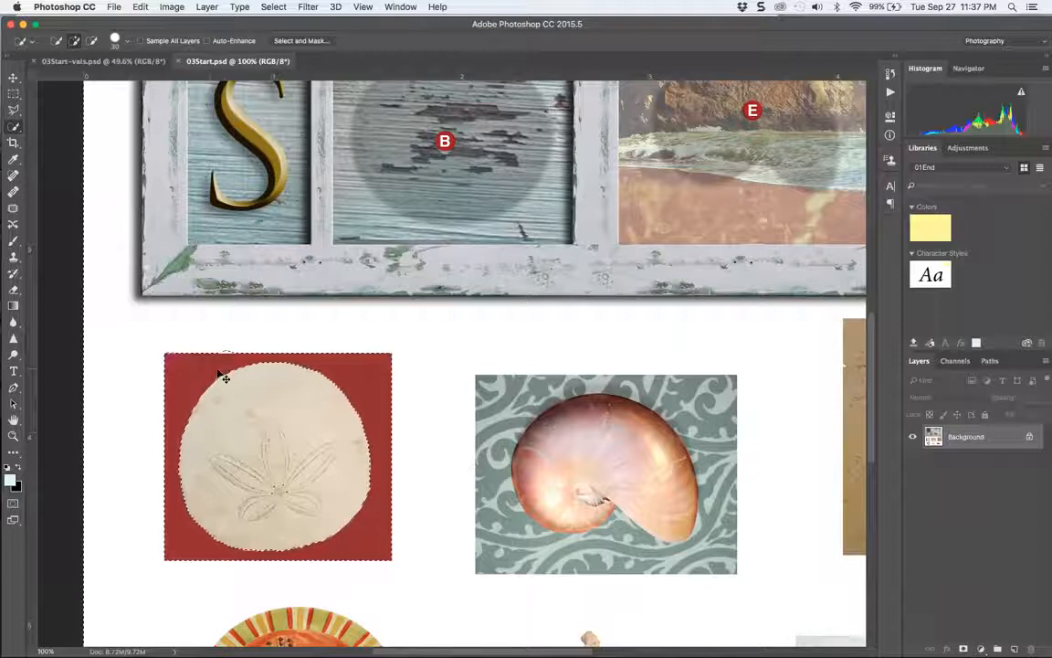
key("super+minus")
key("super+minus")
key("super+minus")
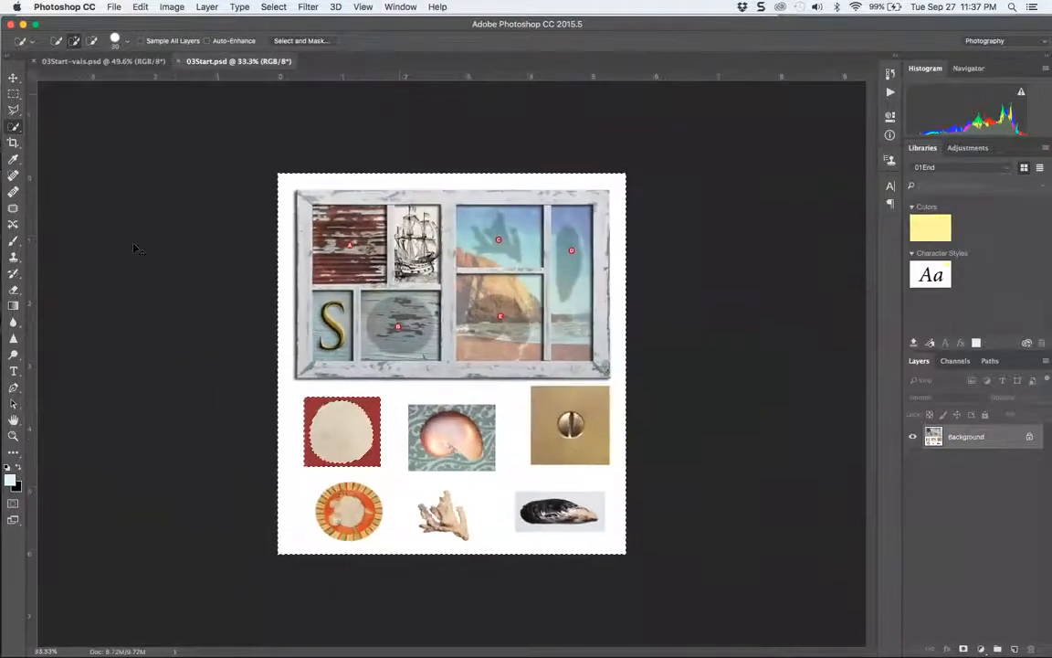
Crop 03Start.psd down to the red square containing the sand dollar.
key("super+plus")
key("super+plus")
key("super+plus")
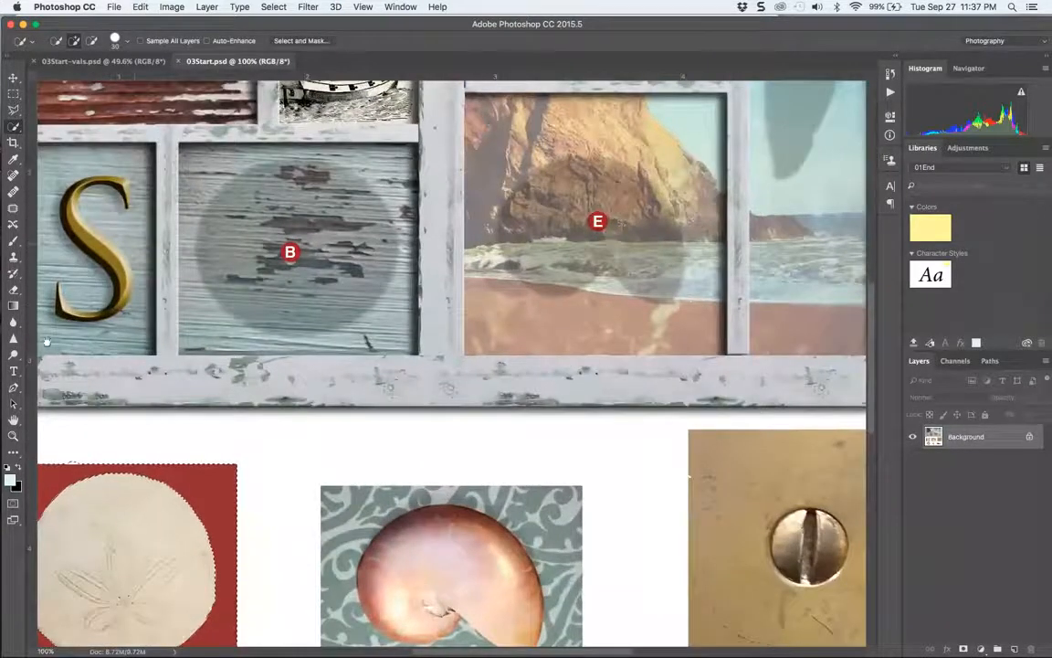
scroll(142, 233, "left", 10)
scroll(142, 233, "down", 5)
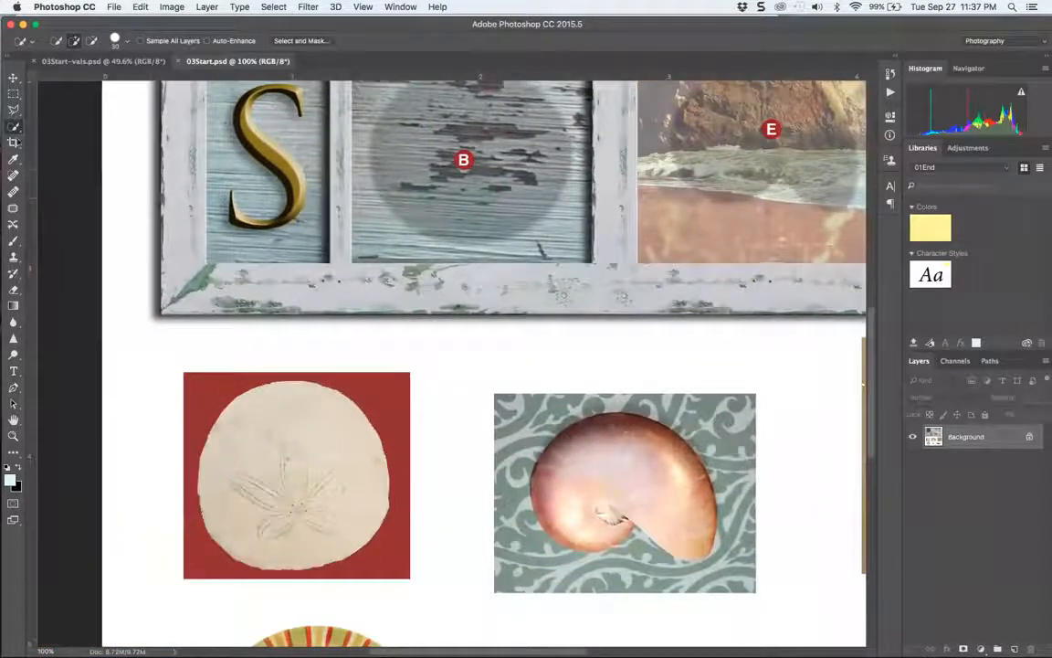
key("c")
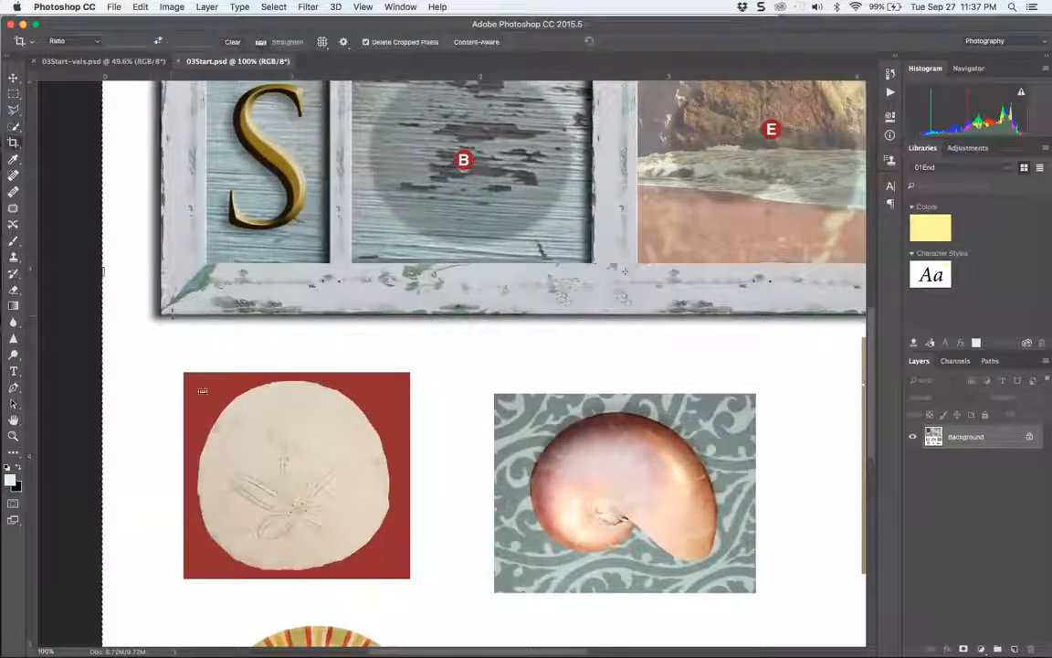
left_click_drag(186, 374, 405, 575)
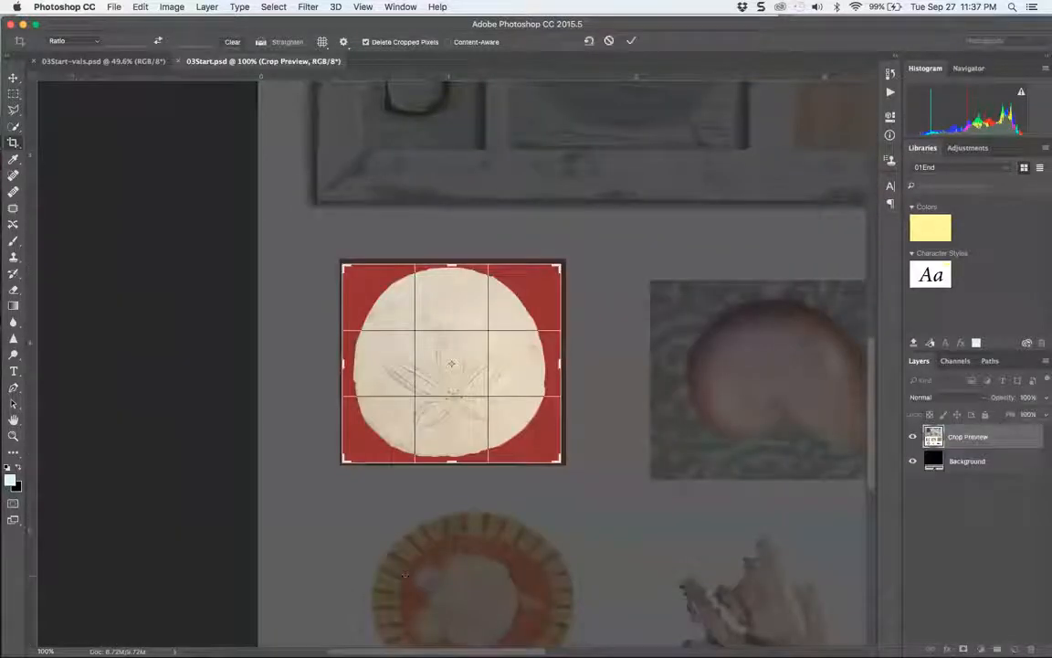
key("Return")
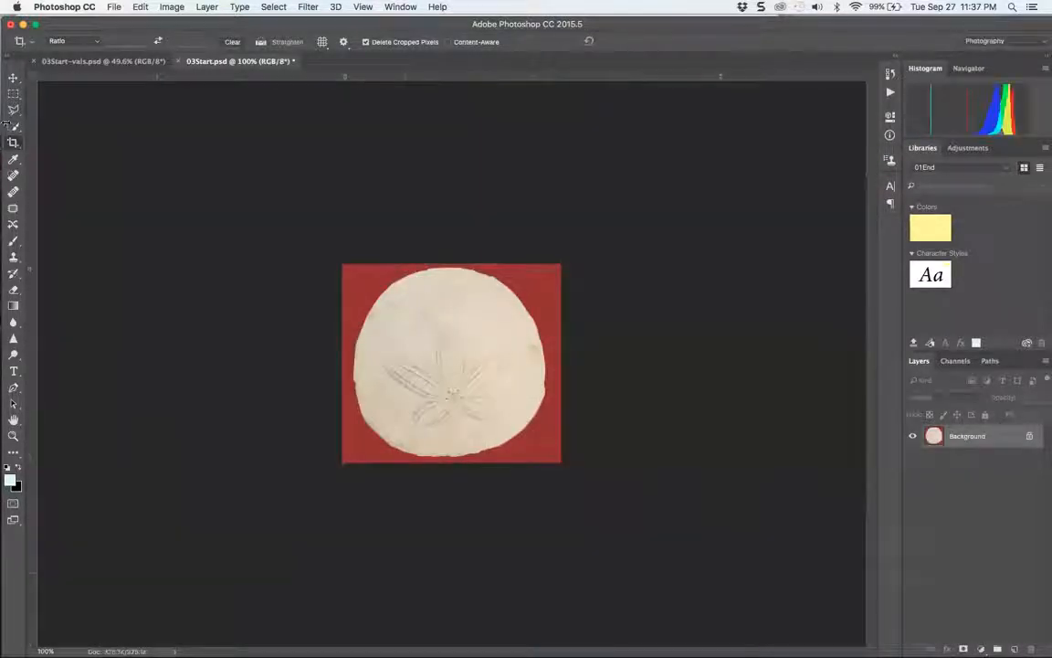
Select the sand dollar by inverting a Quick Selection of its red background, and fill it with the black background color.
left_click(17, 127)
mouse_move(331, 261)
left_mouse_down()
mouse_move(554, 260)
mouse_move(515, 269)
mouse_move(581, 345)
mouse_move(590, 405)
mouse_move(545, 464)
mouse_move(451, 468)
left_mouse_up()
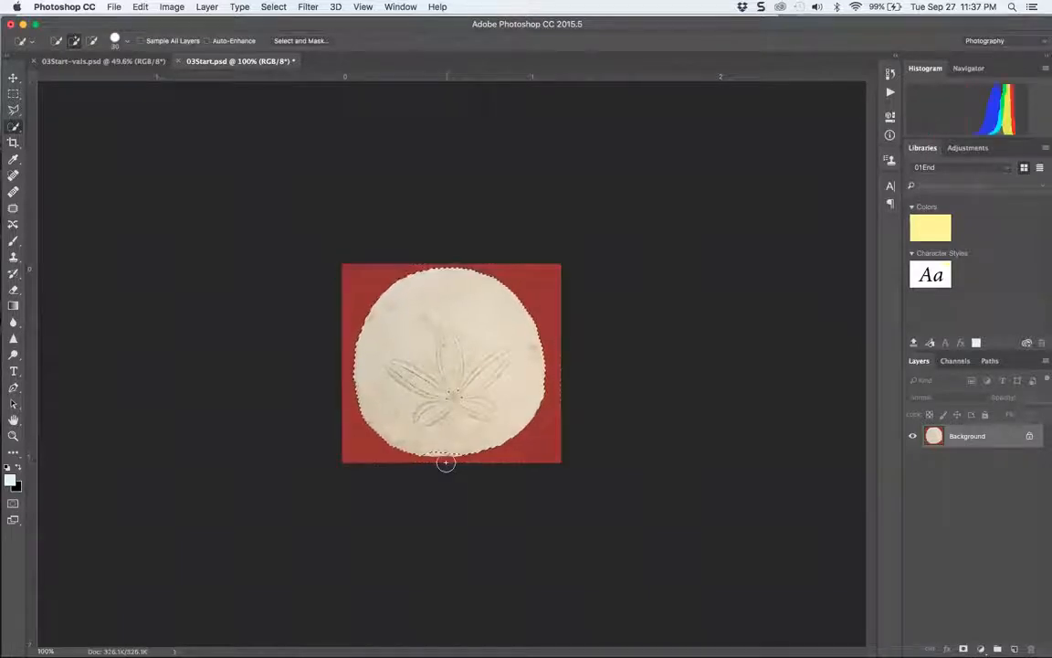
left_click(272, 7)
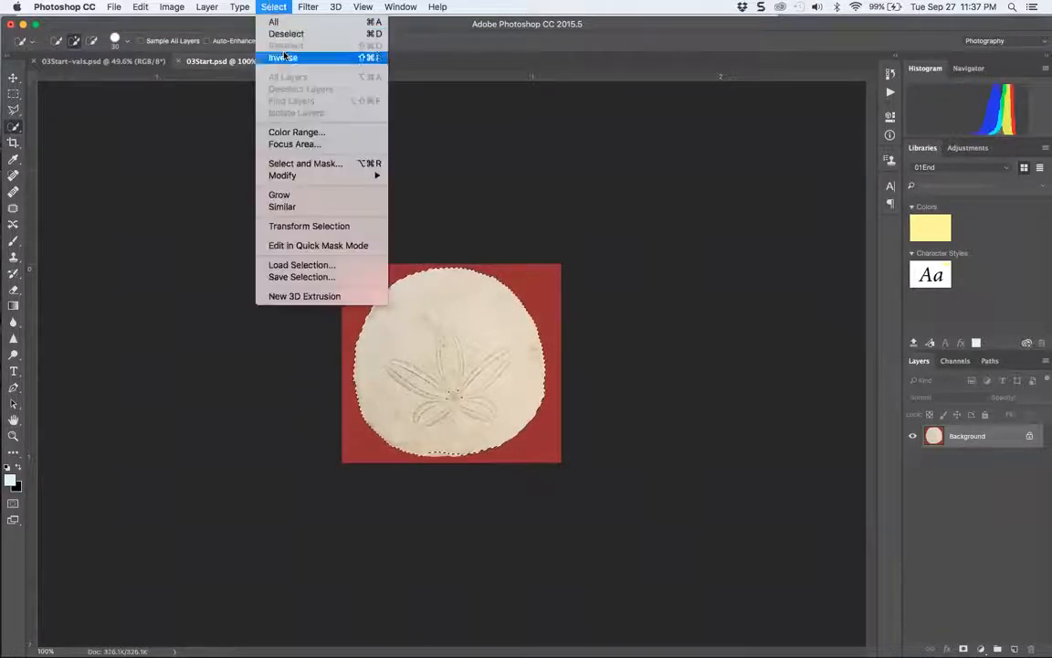
left_click(351, 57)
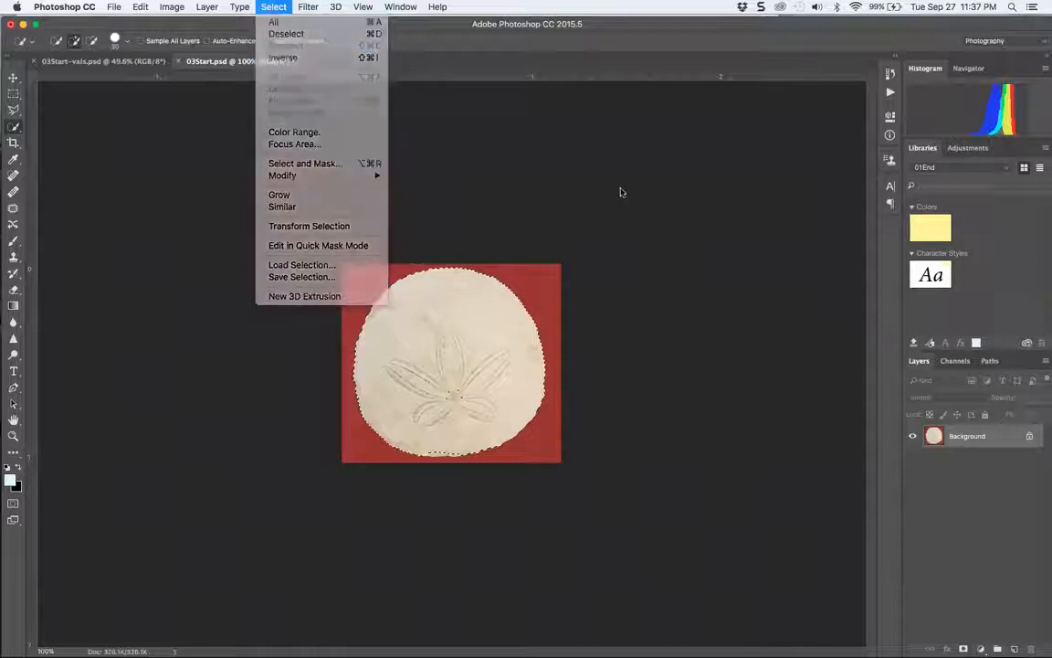
key("super+BackSpace")
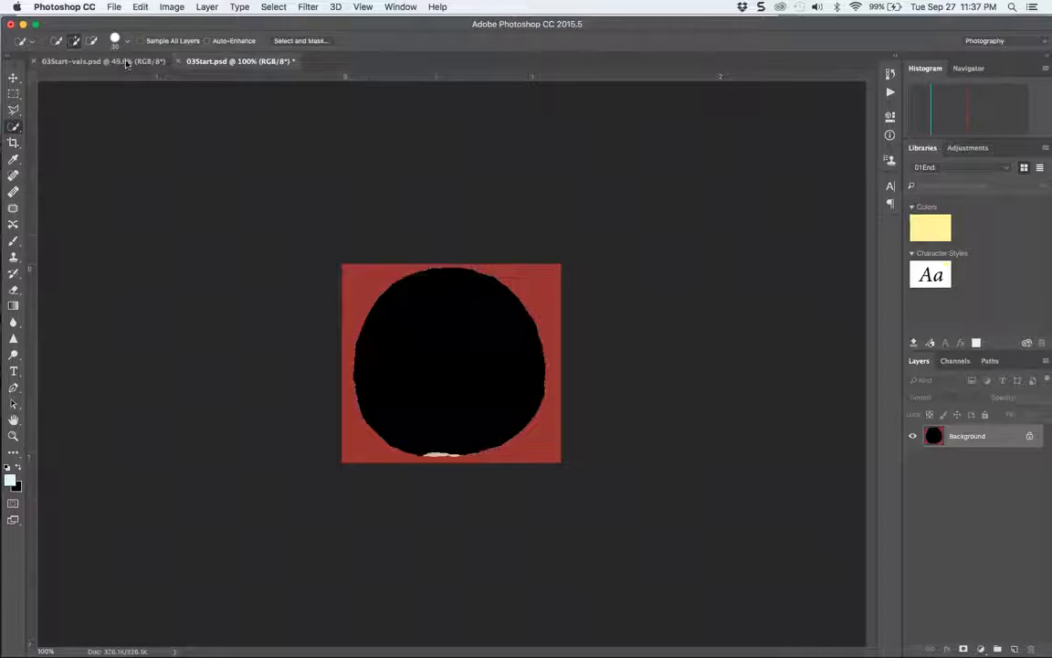
Paste the cut-out sand dollar into 03Start-vals.psd and place it over the shaded circle marked B, checking its edges up close.
left_click(96, 62)
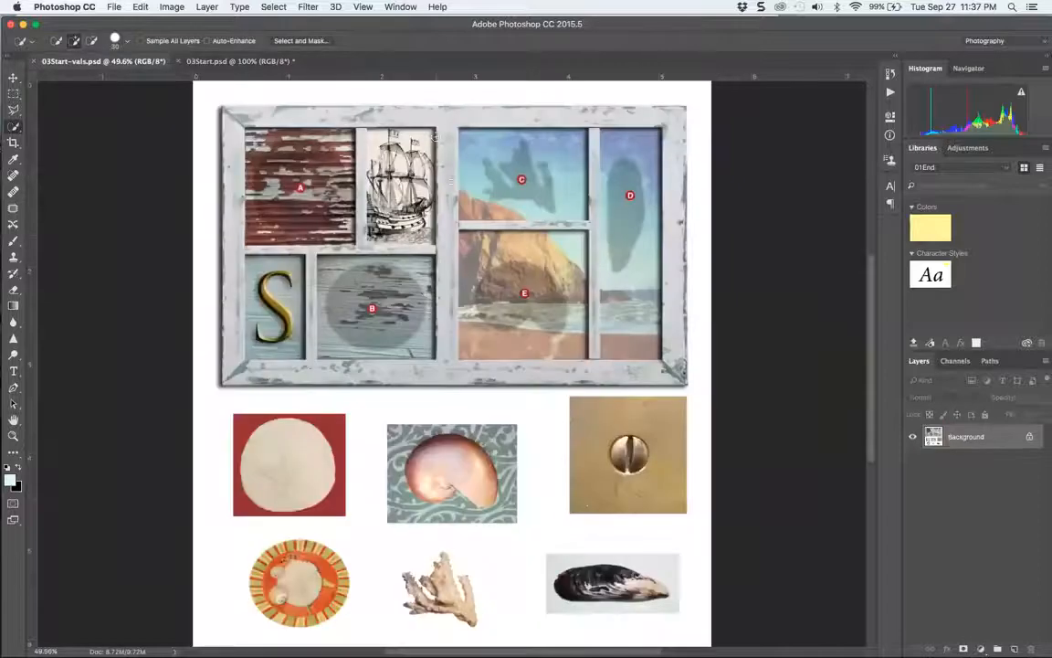
left_click(12, 78)
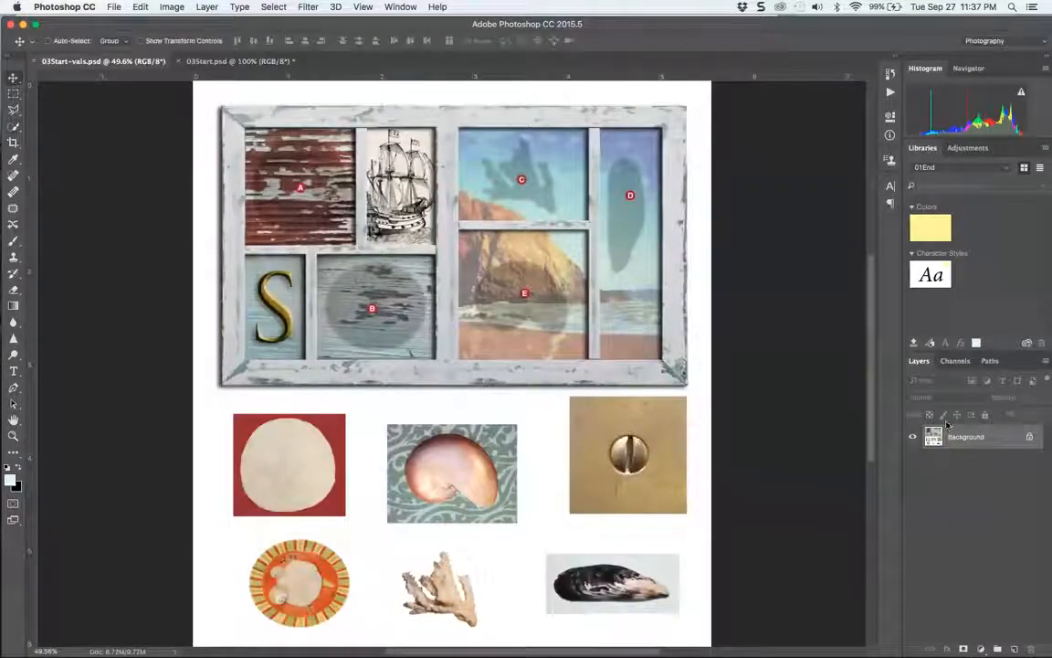
key("super+v")
left_click_drag(477, 375, 399, 311)
key("super+equal")
key("super+equal")
key("super+equal")
key("super+equal")
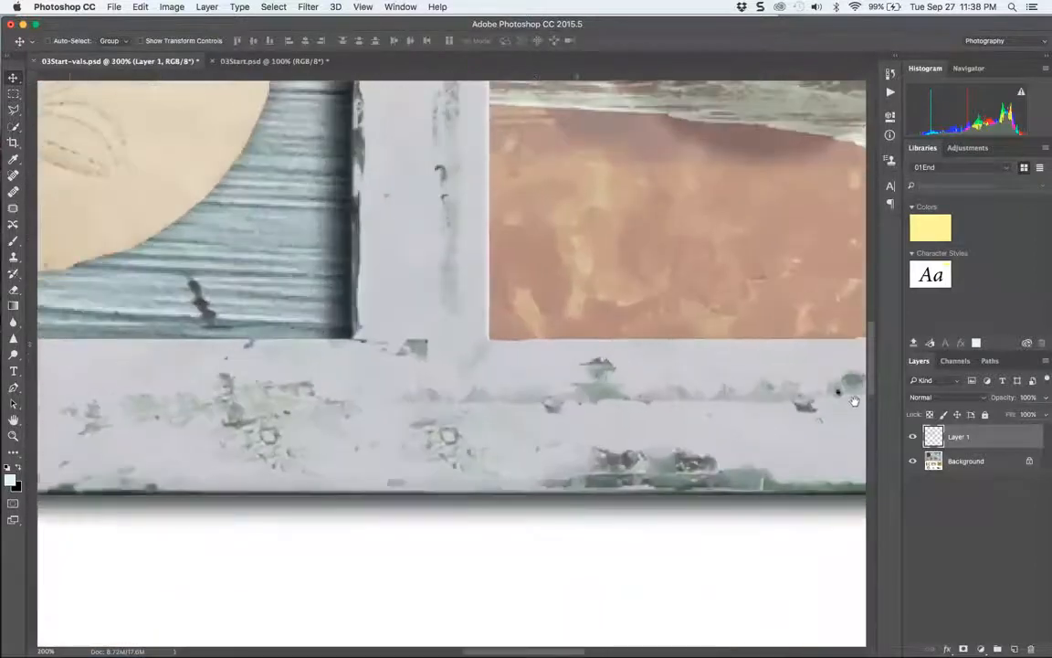
left_click_drag(855, 401, 1038, 589)
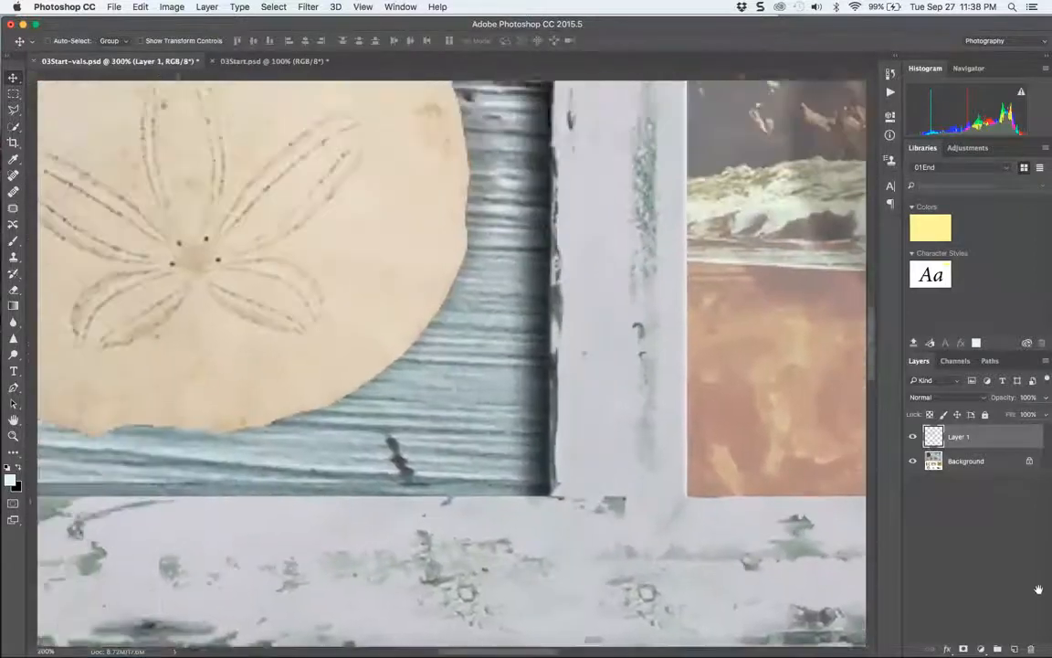
left_click_drag(643, 392, 676, 371)
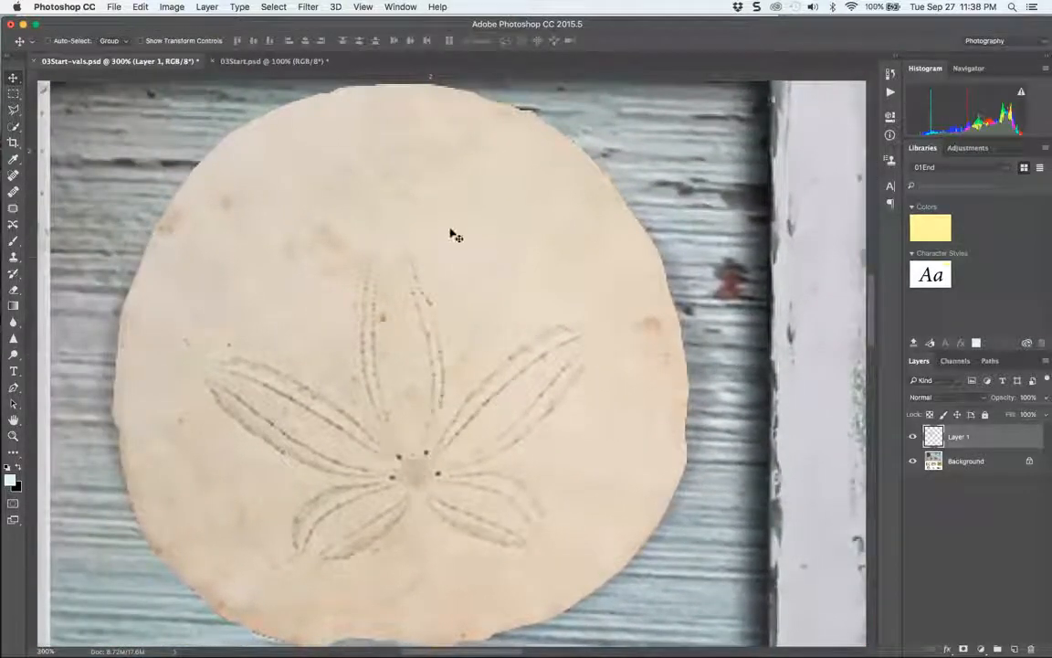
Switch to 03Start.psd and enlarge the black shape to 300% to examine its outline.
left_click(276, 60)
key("super+equal")
key("super+equal")
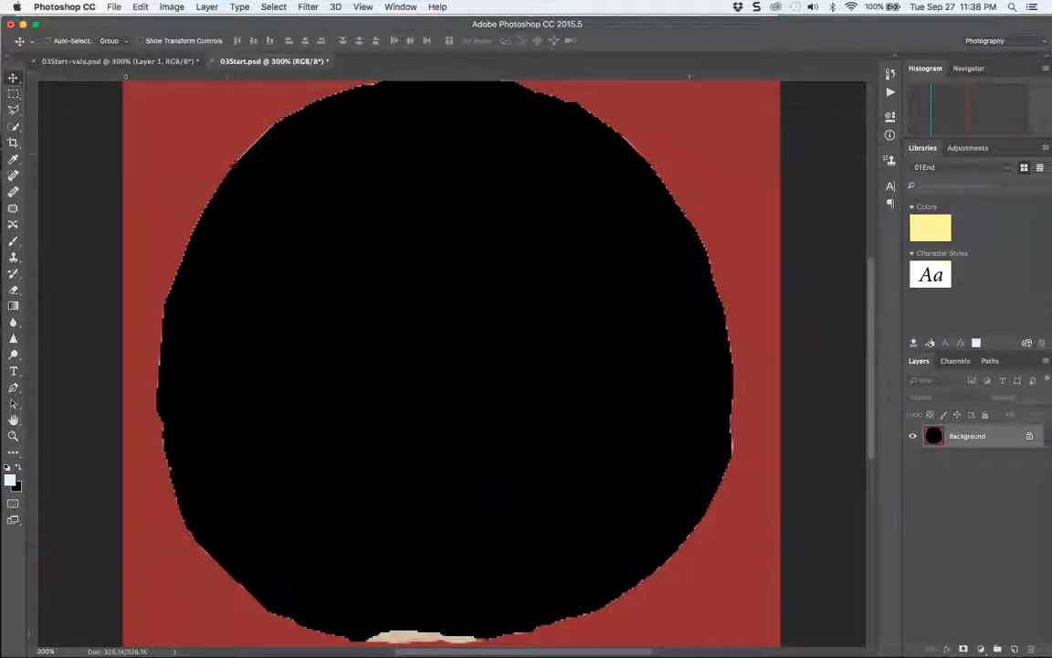
left_click(13, 126)
right_click(14, 126)
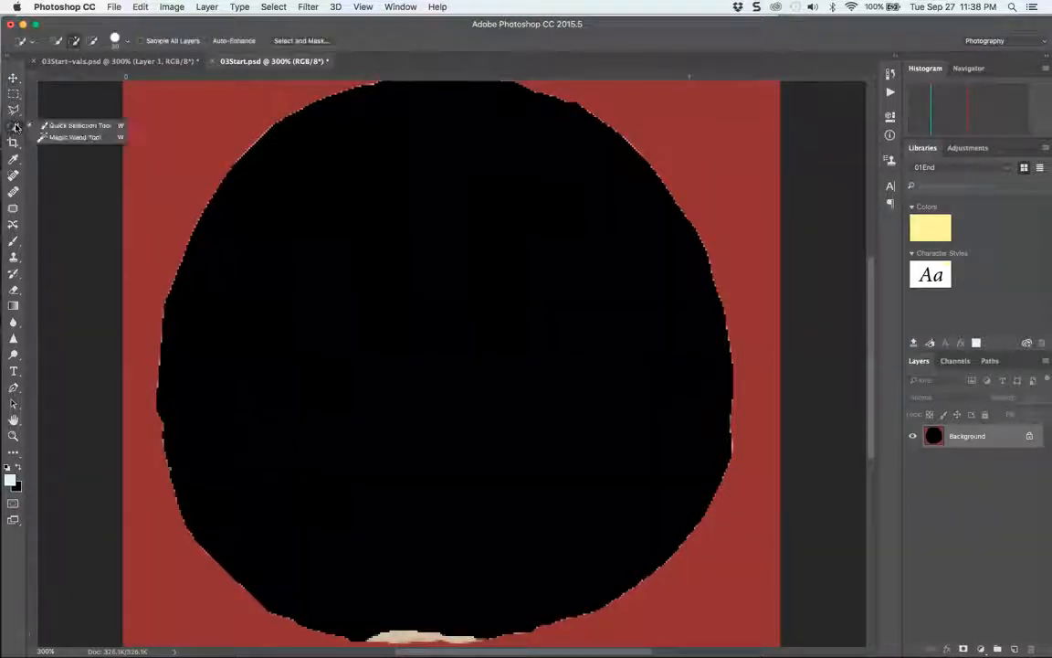
left_click(47, 137)
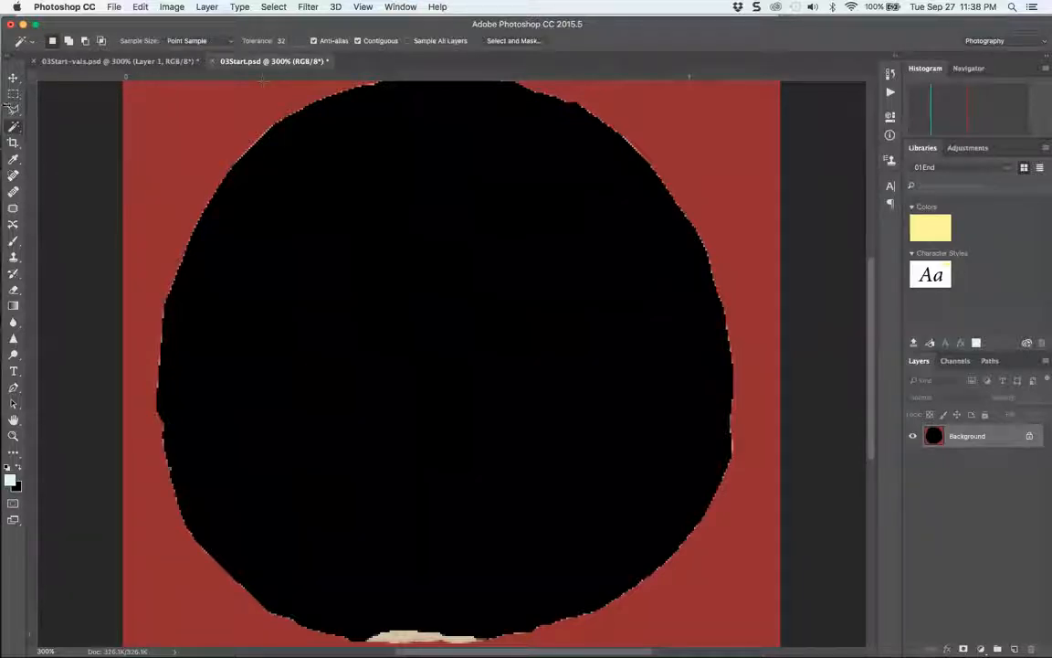
right_click(14, 128)
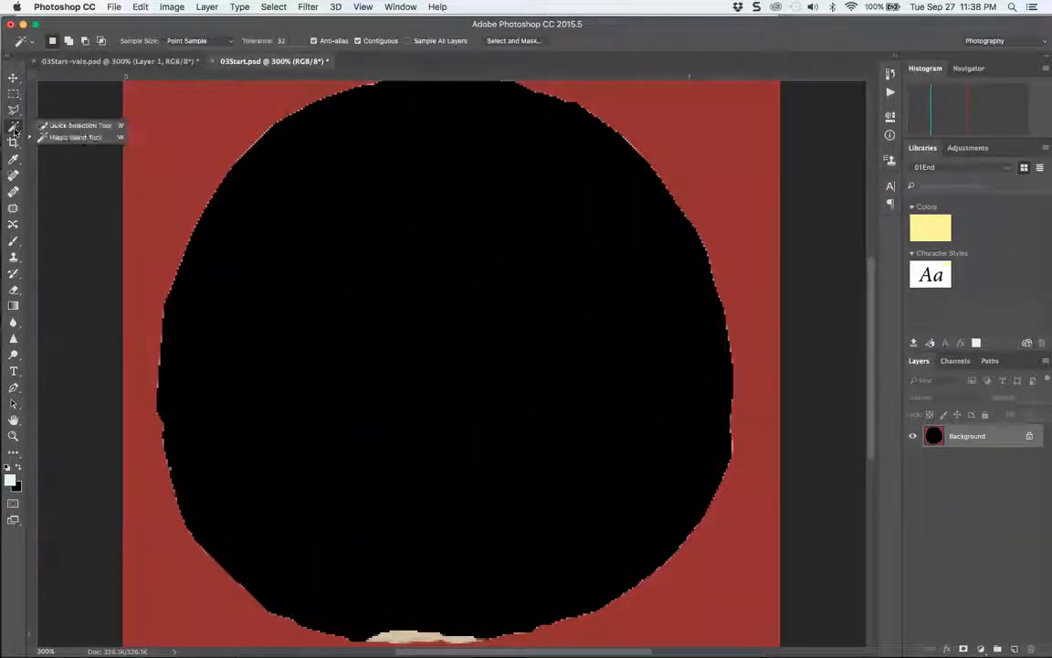
left_click(64, 112)
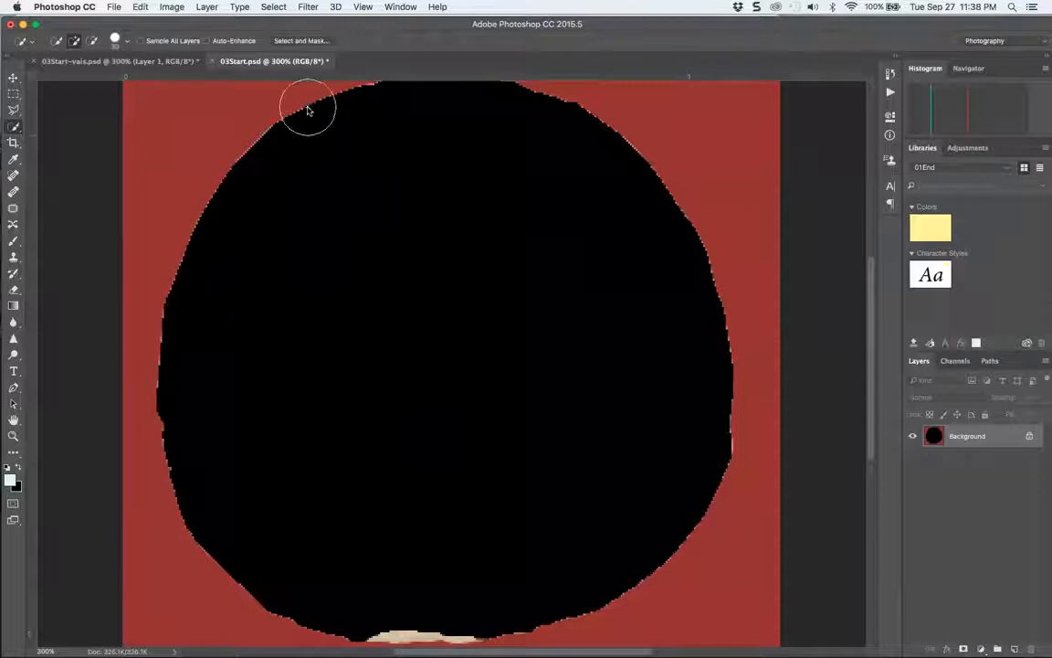
Step back through the history of 03Start.psd to restore the sand dollar and its selection.
left_click(132, 6)
left_click(154, 46)
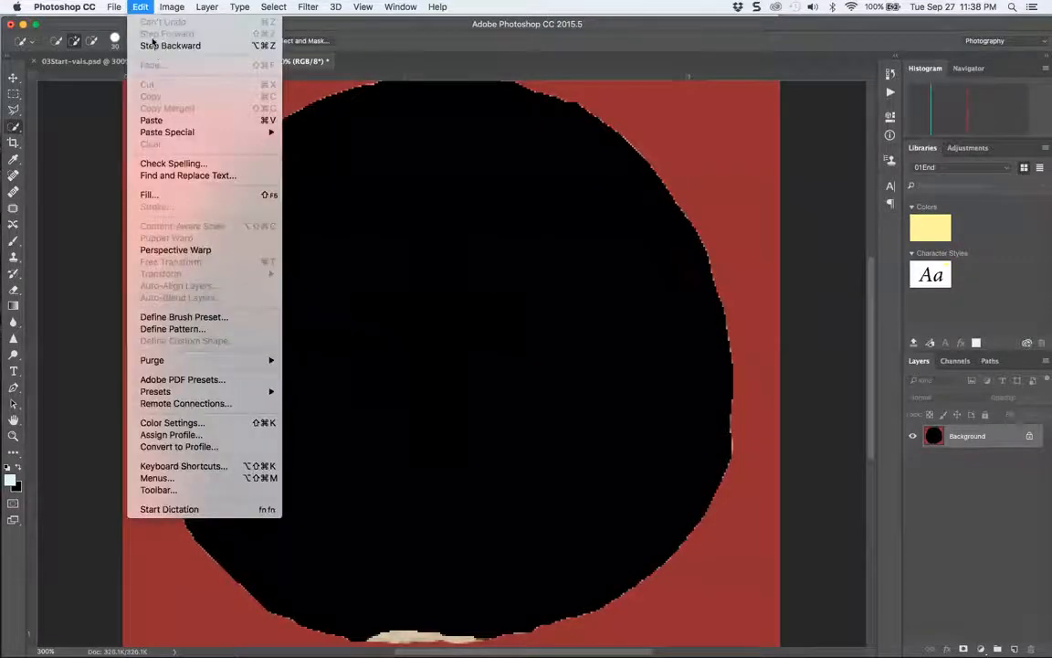
left_click(143, 6)
left_click(153, 45)
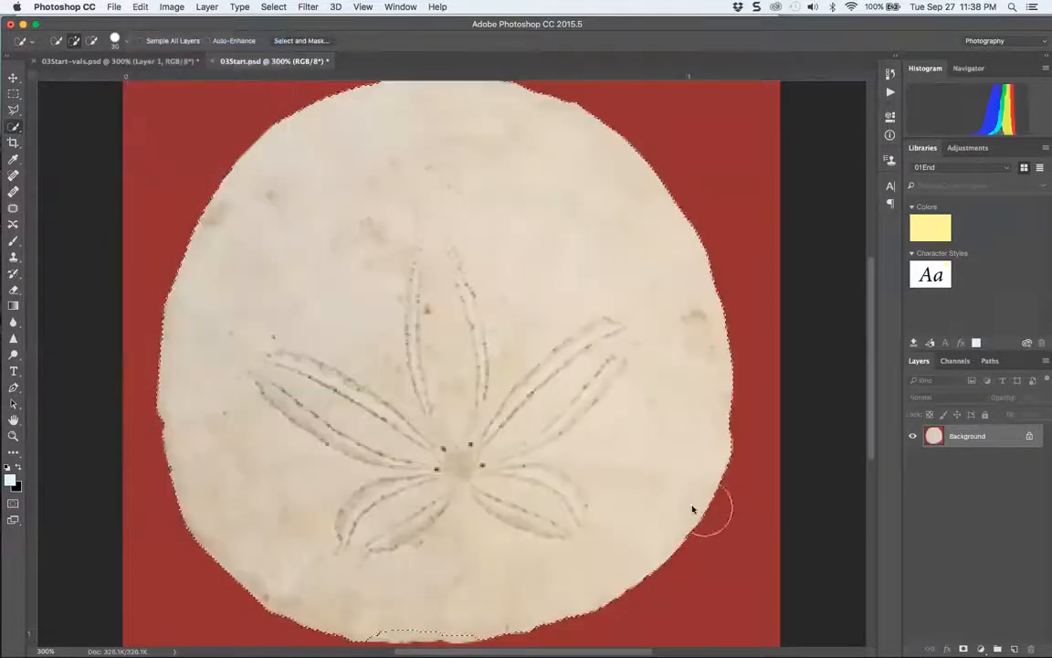
Add the missed strip along the sand dollar's lower edge to the selection using the Magic Wand with a tolerance of 12.
mouse_move(423, 606)
left_mouse_down()
mouse_move(439, 555)
mouse_move(422, 583)
left_mouse_up()
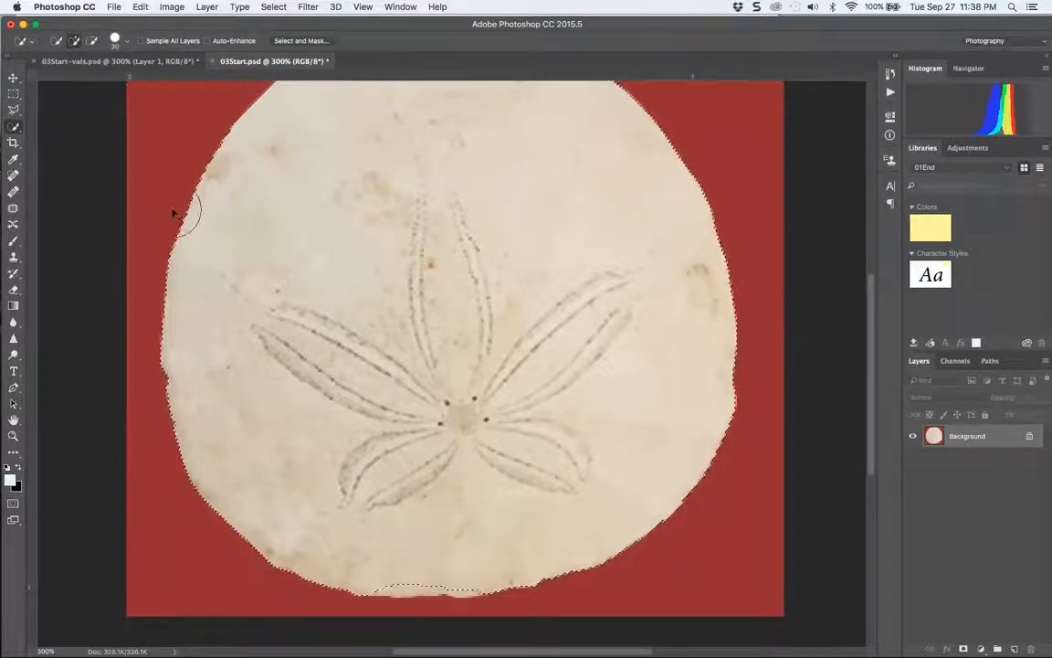
left_click(14, 126)
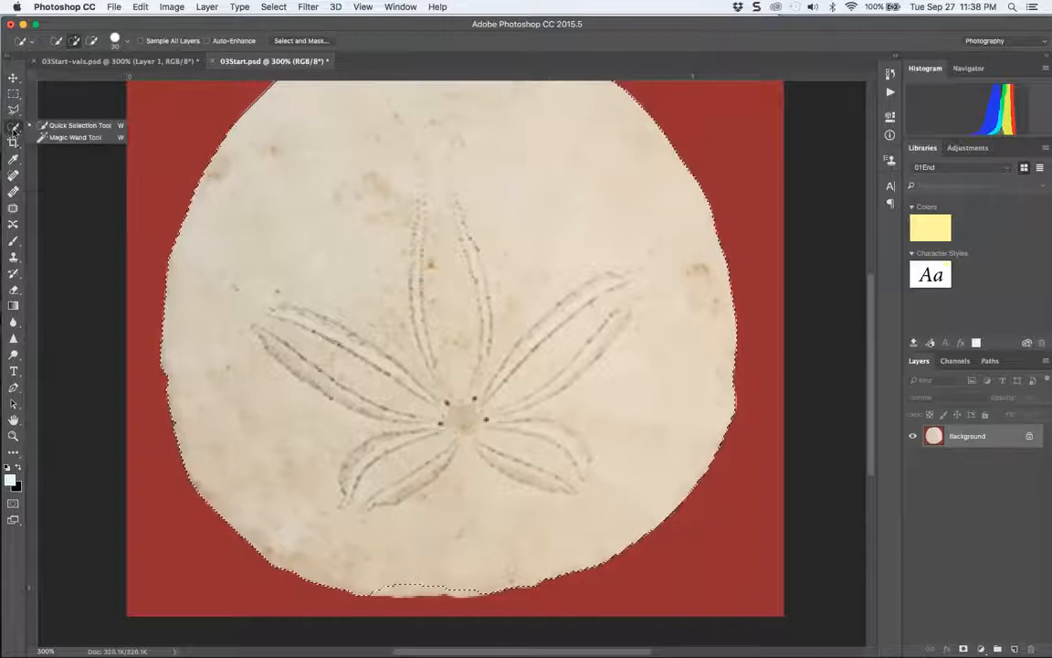
left_click(75, 137)
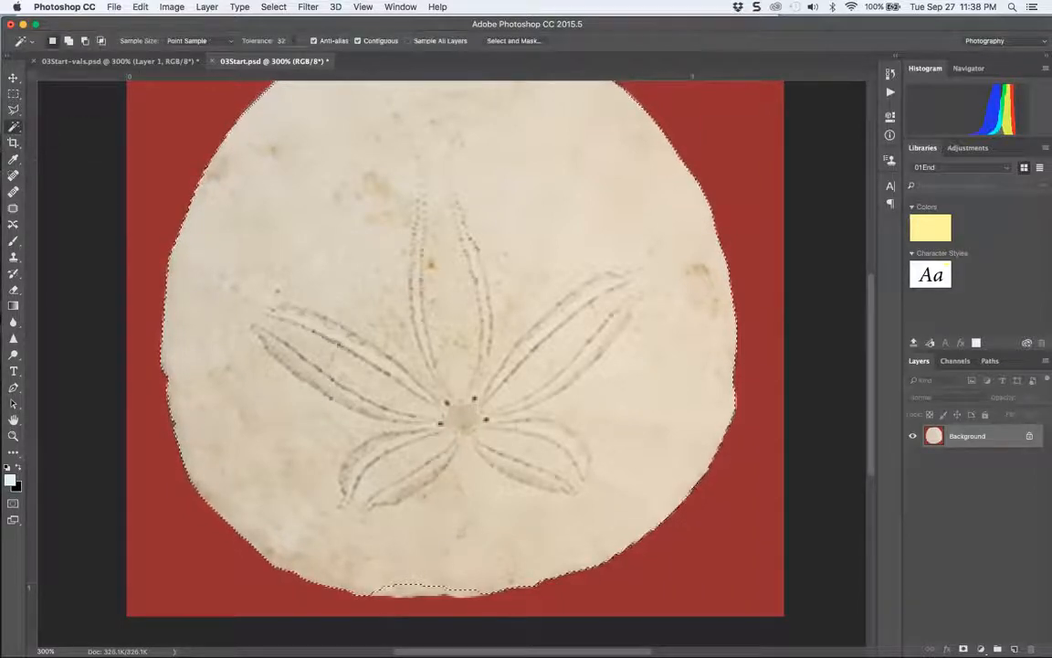
left_click(282, 41)
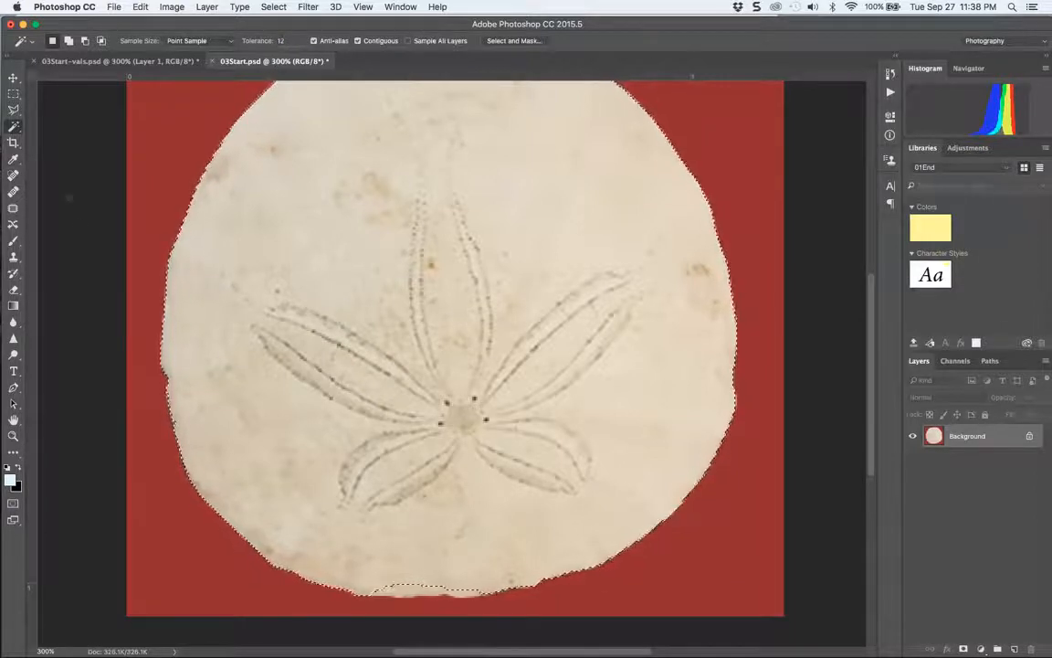
key("shift")
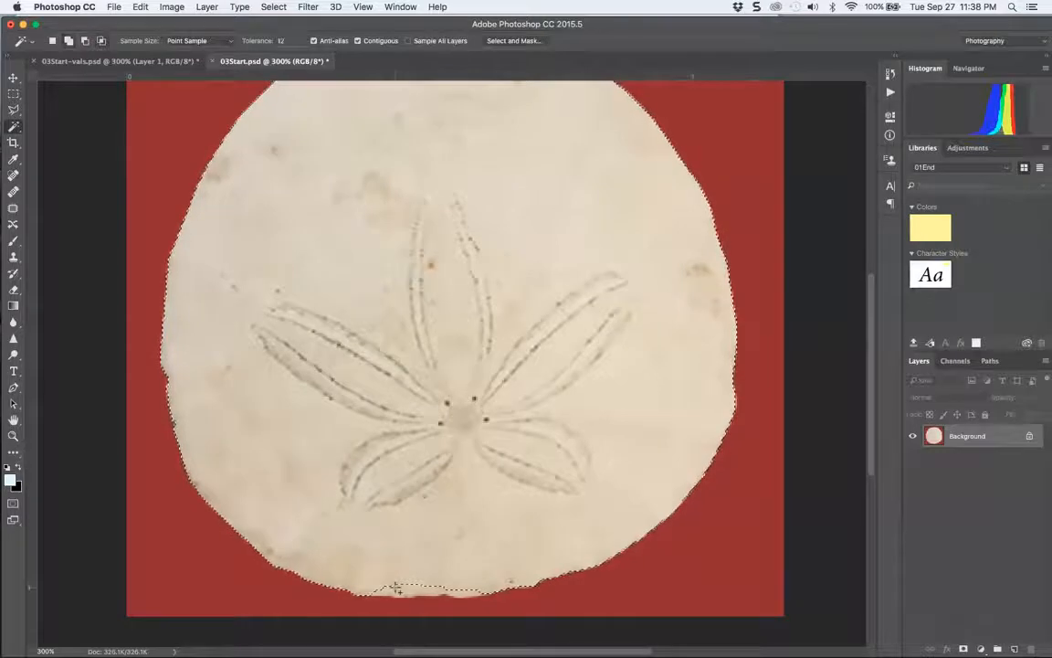
left_click(417, 591, "shift")
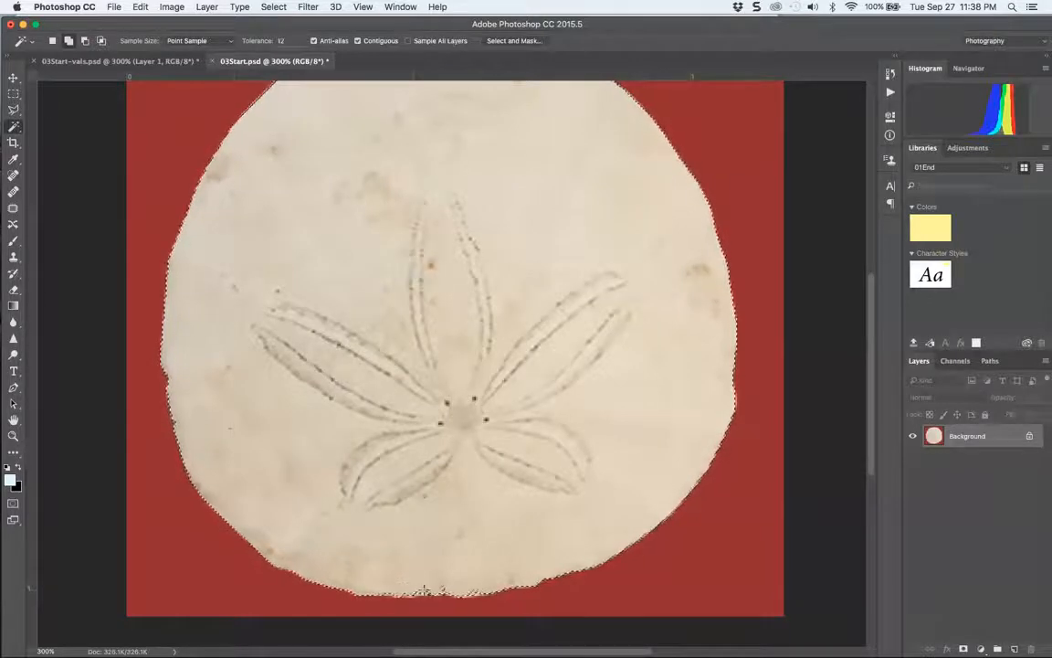
key("shift")
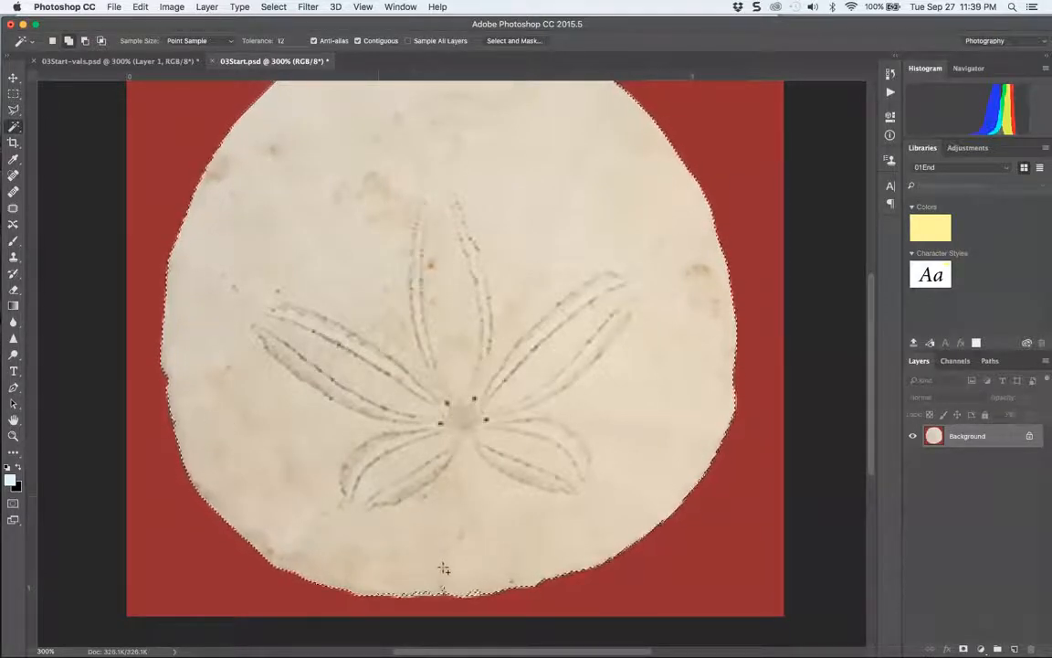
left_click(479, 592, "shift")
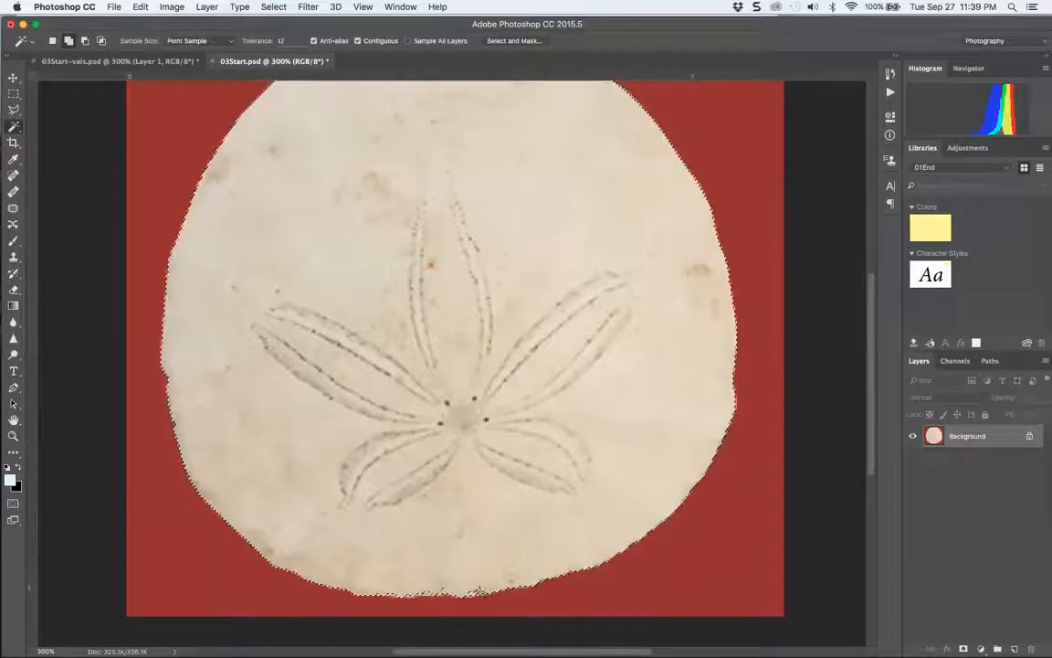
scroll(521, 533, "up", 4)
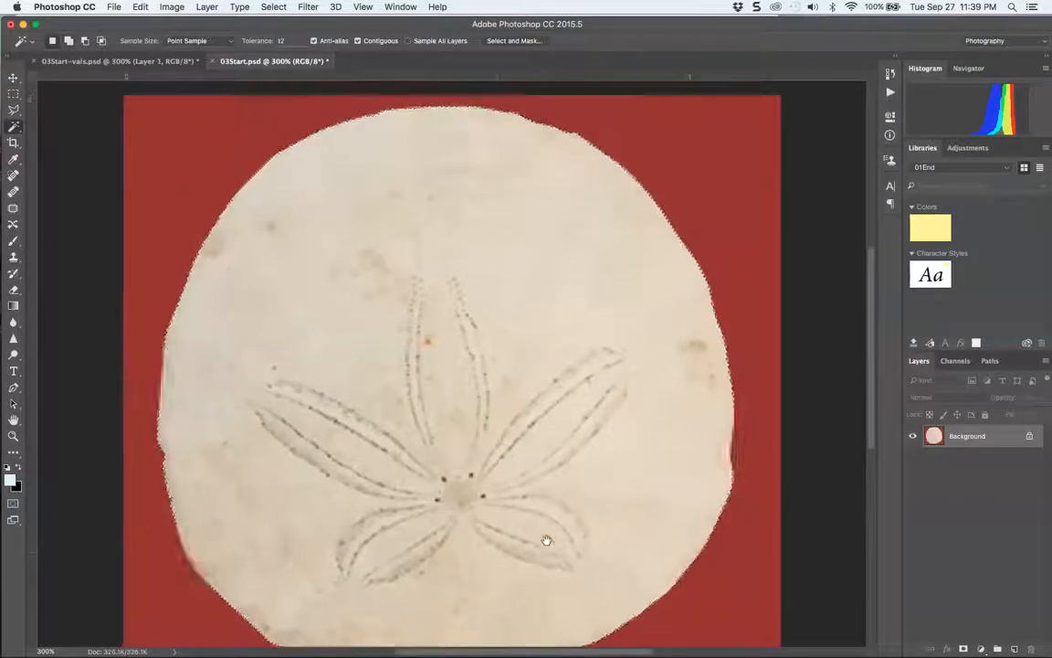
scroll(484, 383, "down", 3)
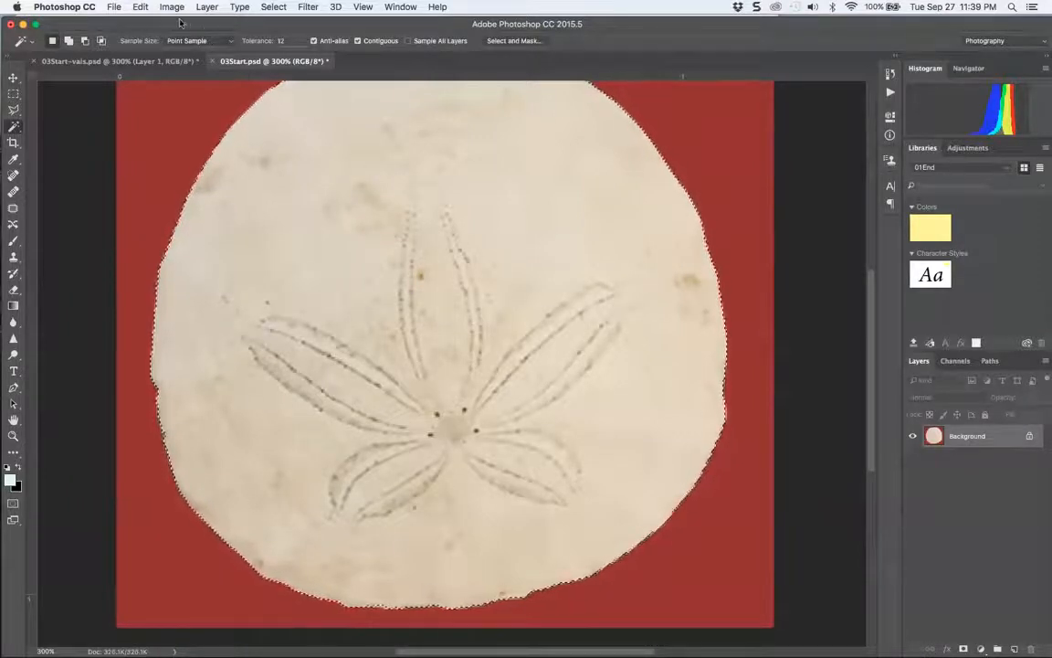
Contract the sand dollar selection by 1 pixel and cut it out, leaving the black background color in its place.
left_click(273, 7)
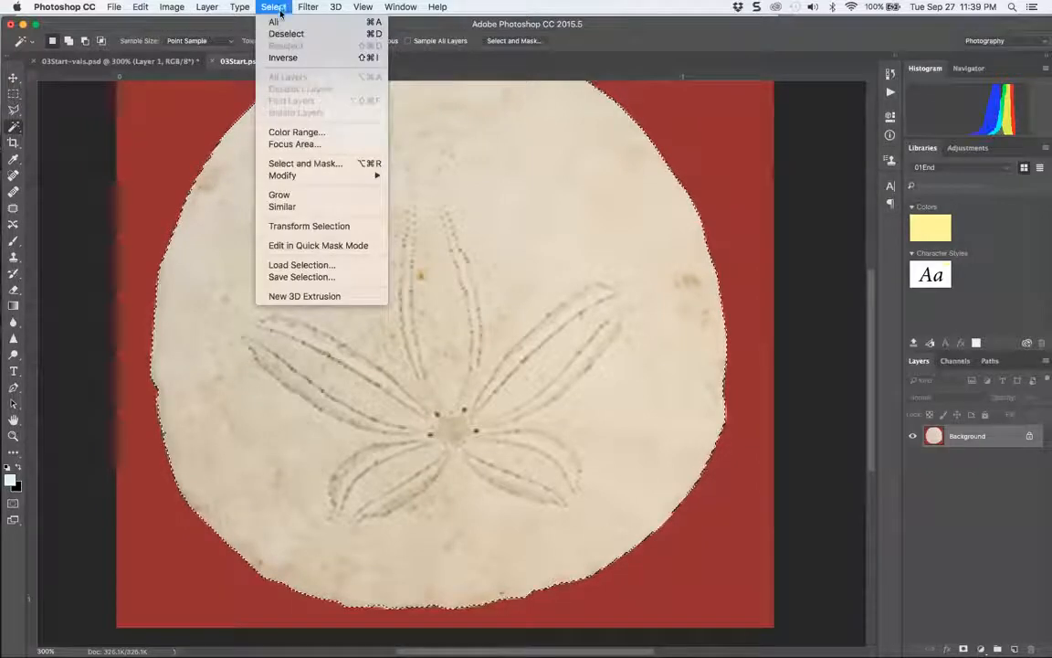
mouse_move(307, 174)
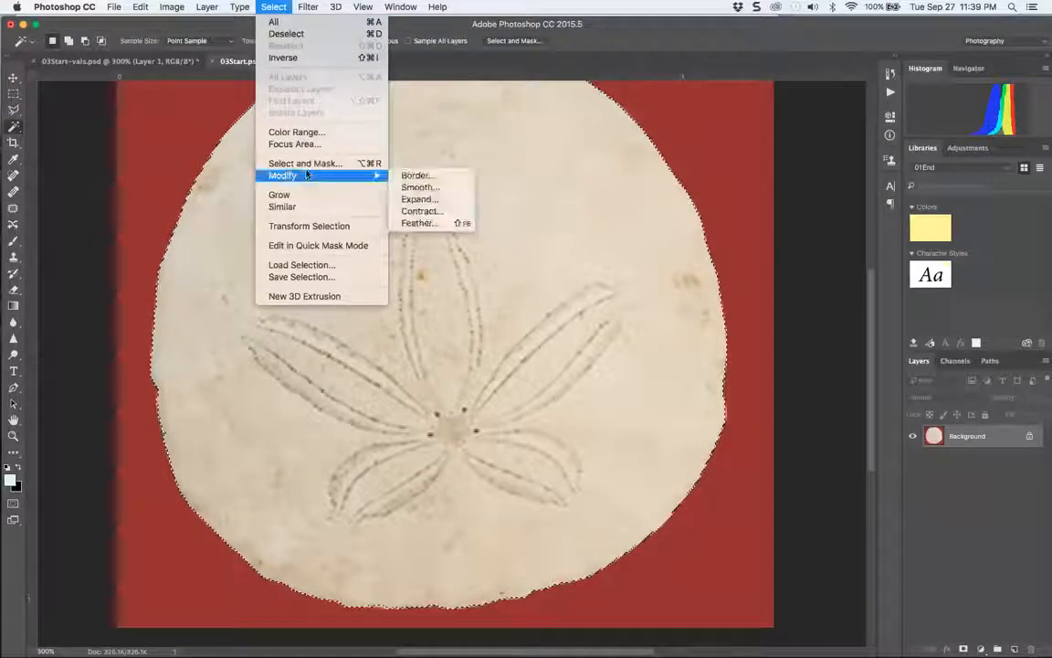
left_click(419, 211)
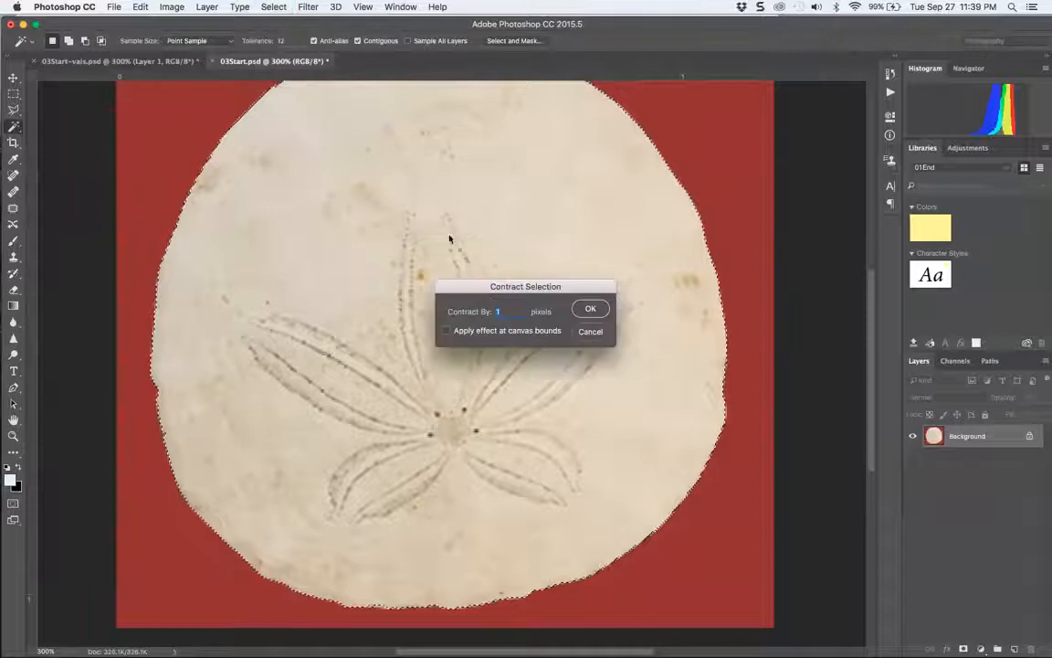
left_click(593, 310)
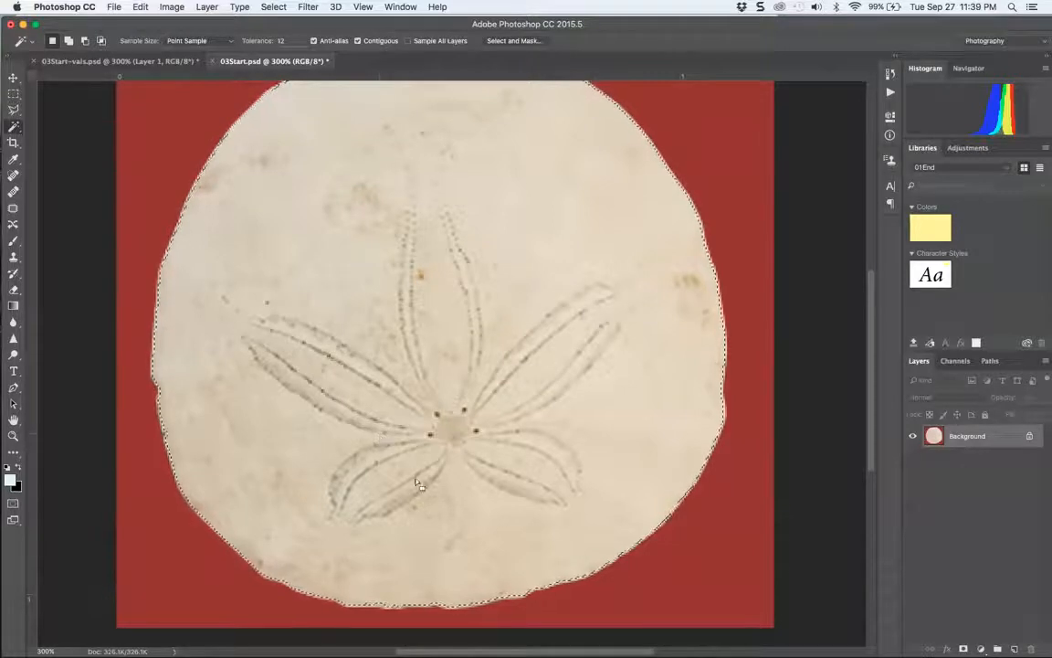
key("super+BackSpace")
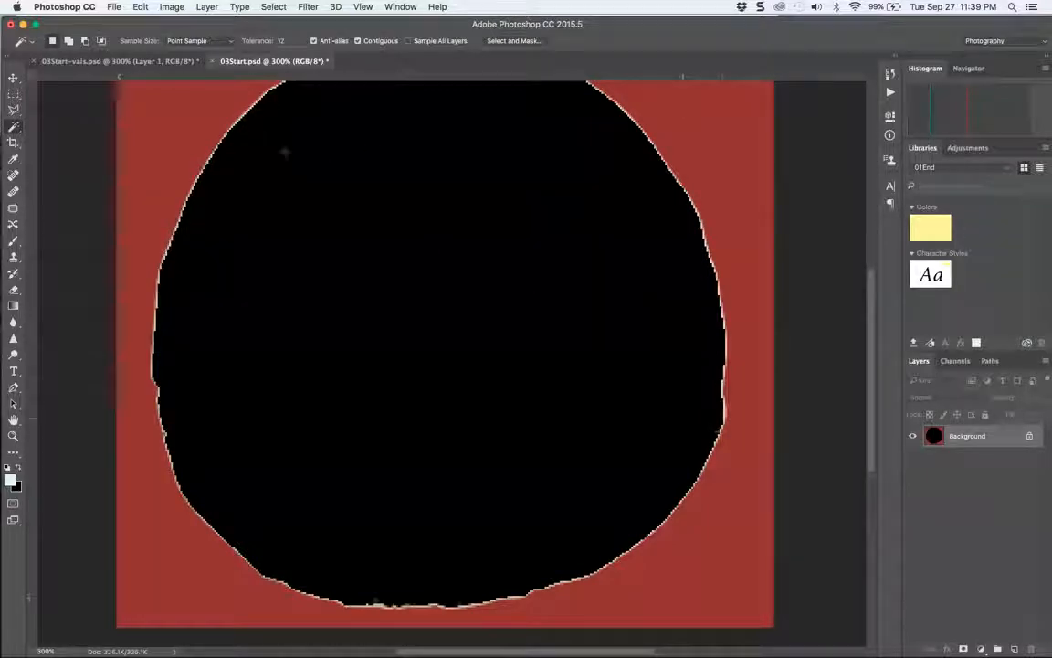
Replace the sand dollar layer in 03Start-vals.psd with the contracted cutout, positioned over the shaded circle marked B.
left_click(143, 60)
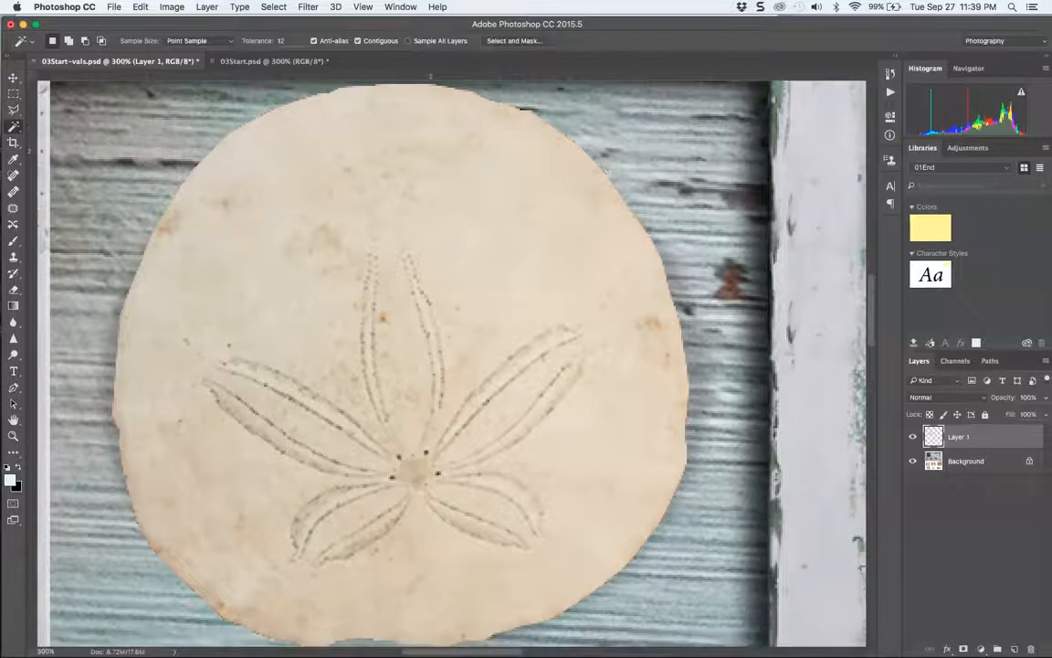
key("Delete")
left_click(618, 226)
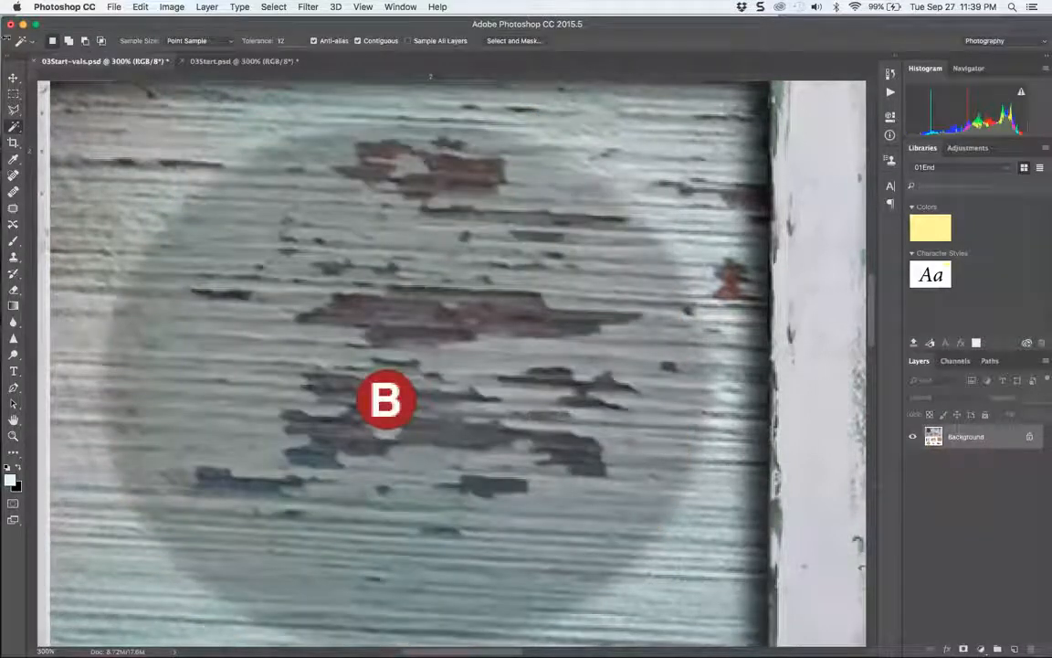
left_click(12, 77)
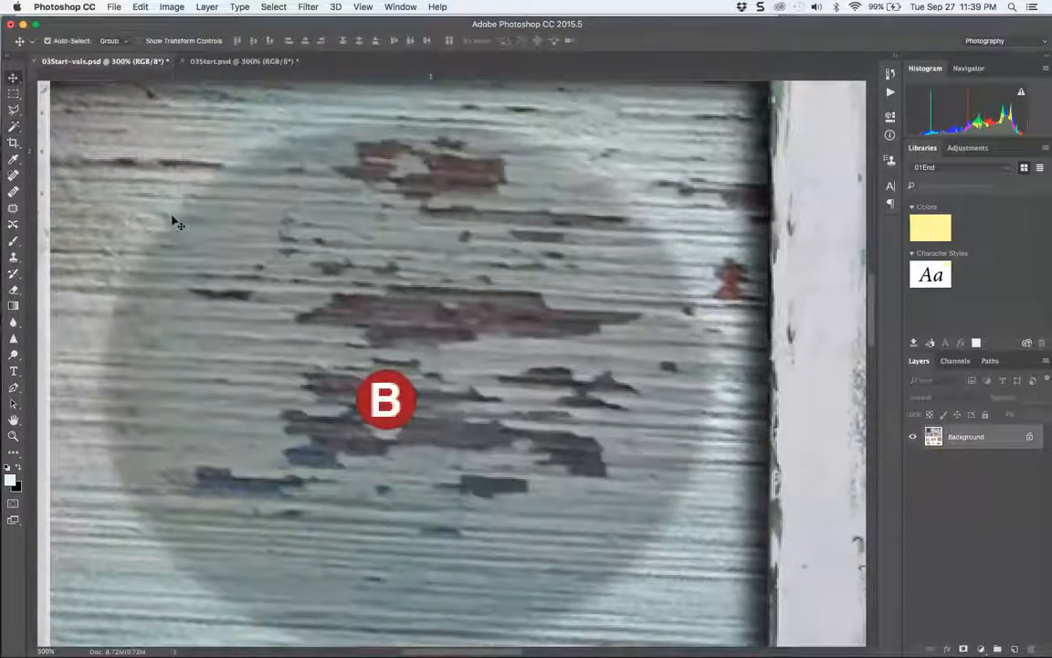
key("super+z")
left_click_drag(406, 275, 369, 277)
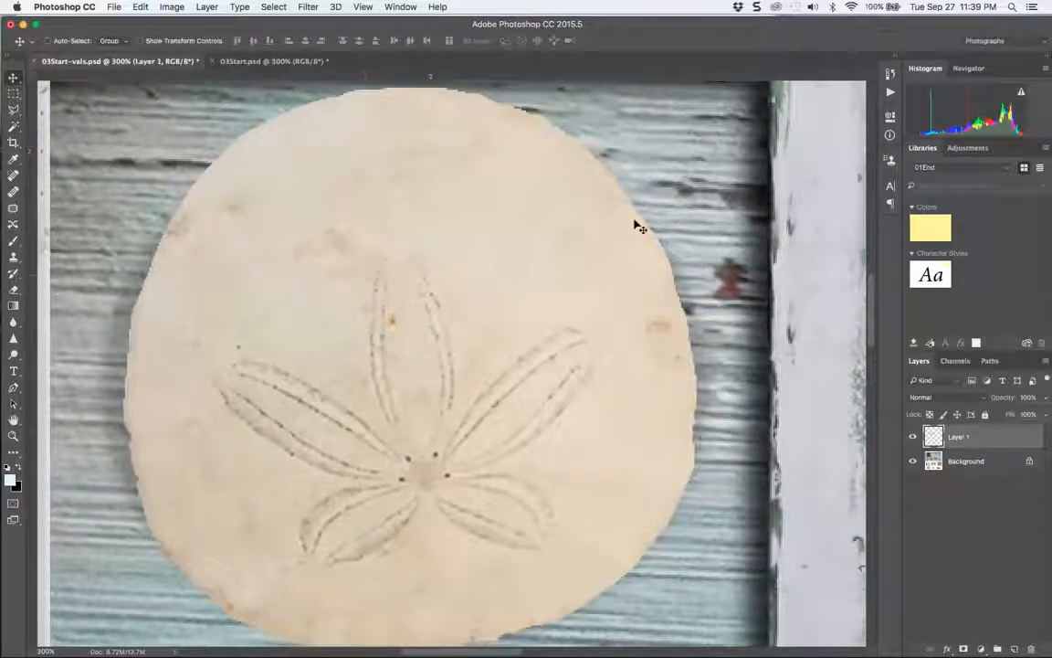
Add a Drop Shadow effect to the sand dollar layer and compare the image with the effect preview off and on.
double_click(1000, 439)
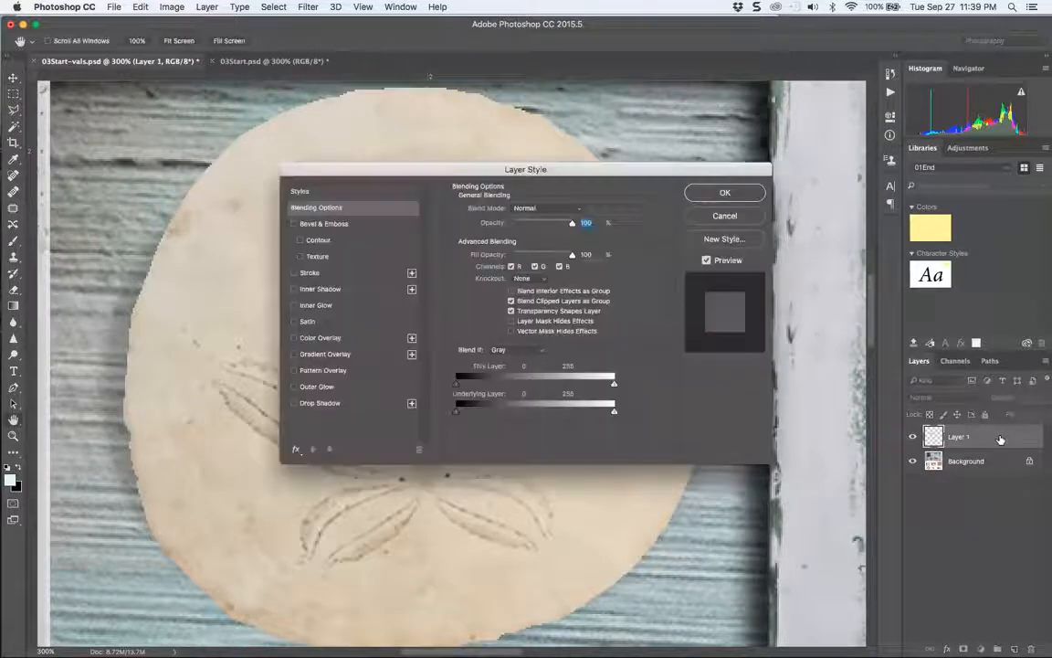
left_click(730, 215)
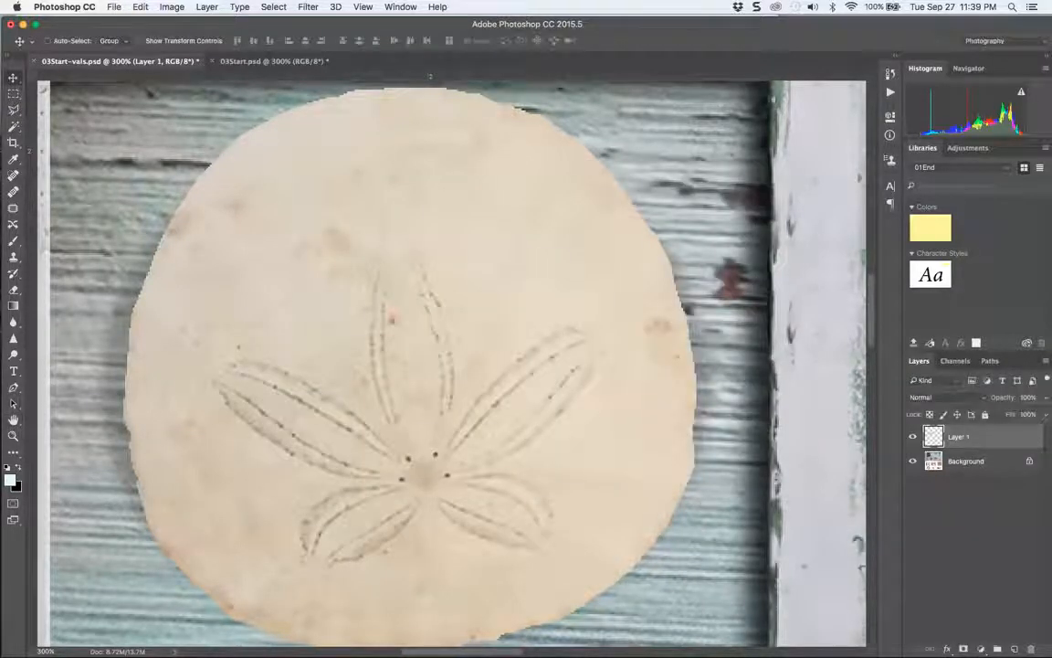
left_click(947, 648)
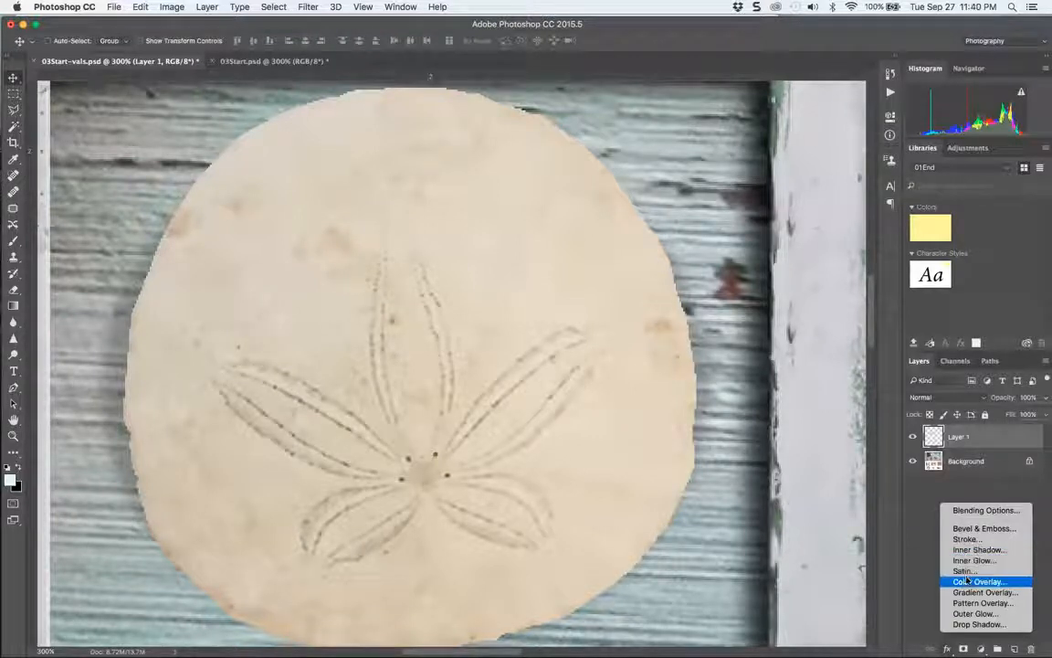
left_click(973, 625)
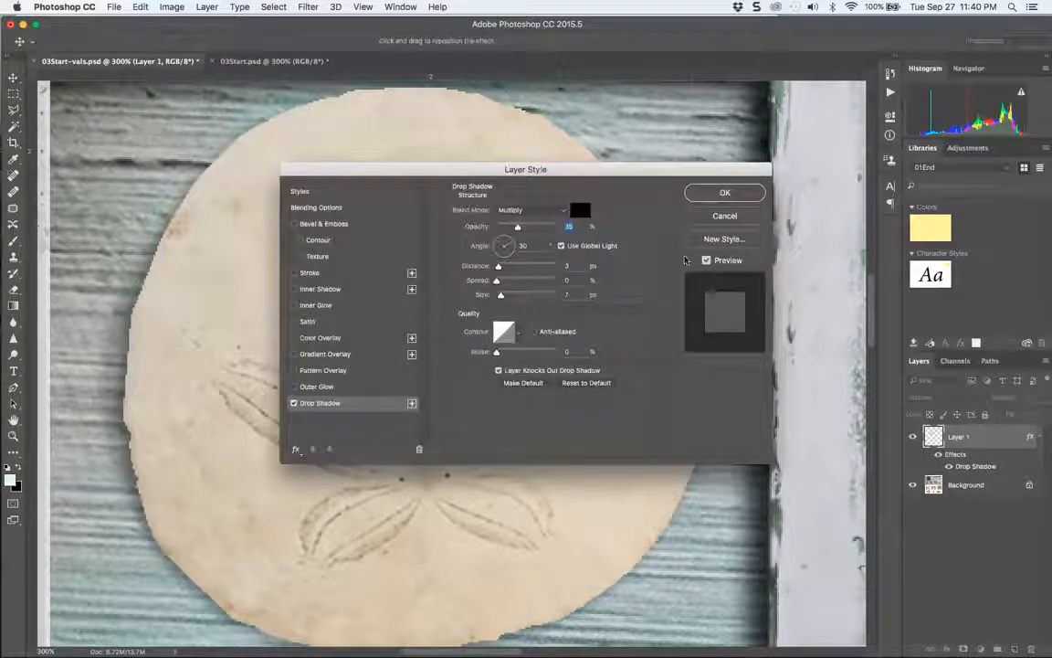
left_click(712, 258)
left_click(712, 259)
Add an Inner Shadow to the sand dollar layer, briefly try out Satin, and apply the inner and drop shadows.
left_click(293, 289)
left_click_drag(365, 169, 645, 204)
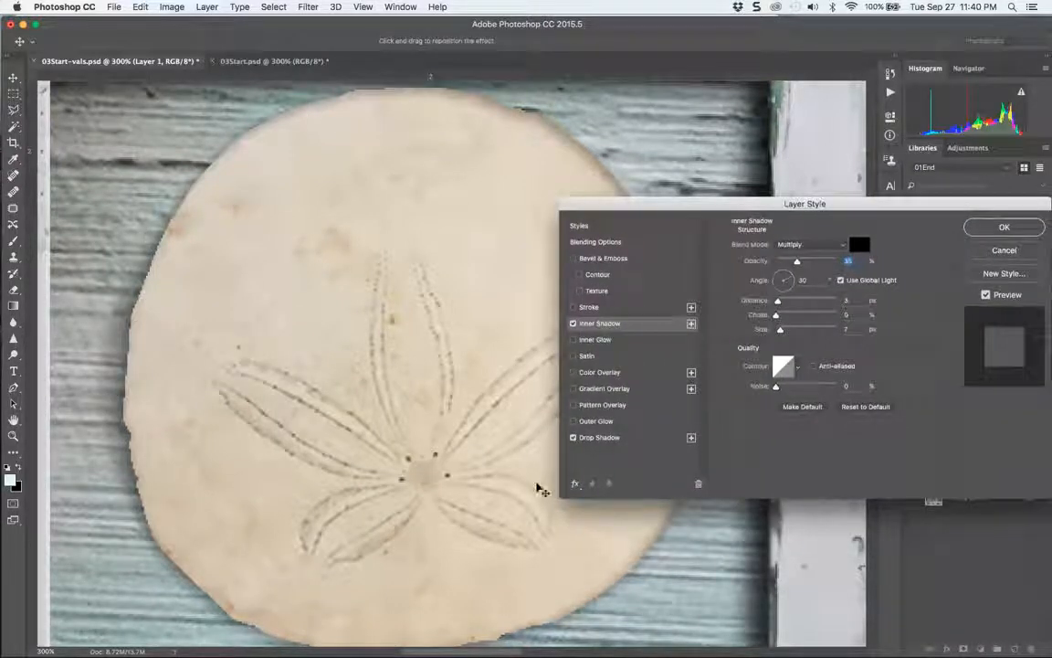
key("super+minus")
key("super+minus")
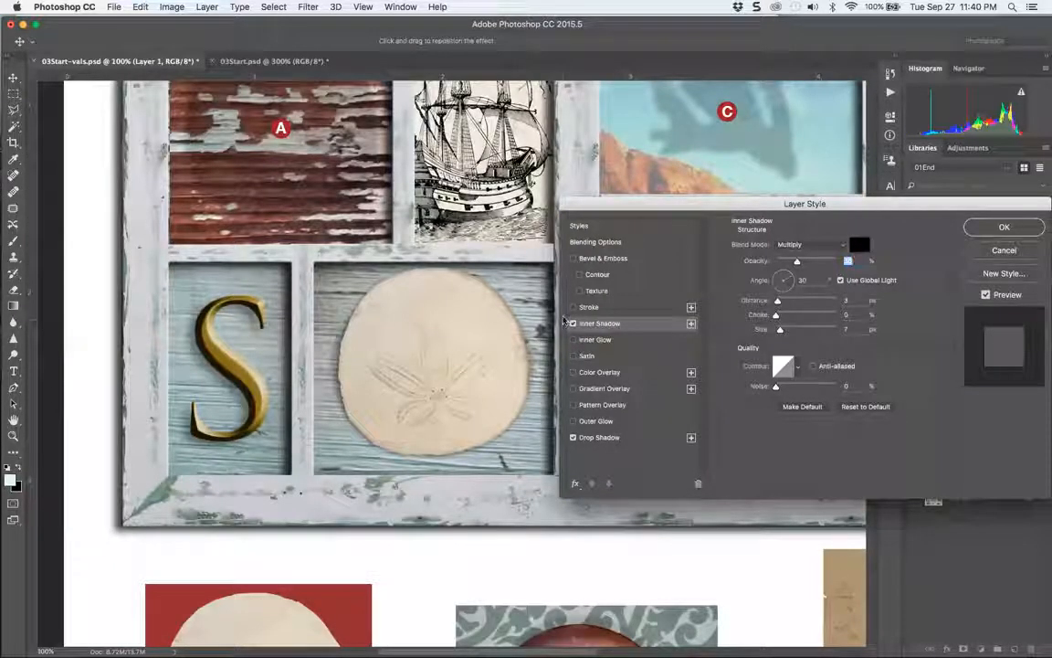
left_click(574, 323)
left_click(573, 323)
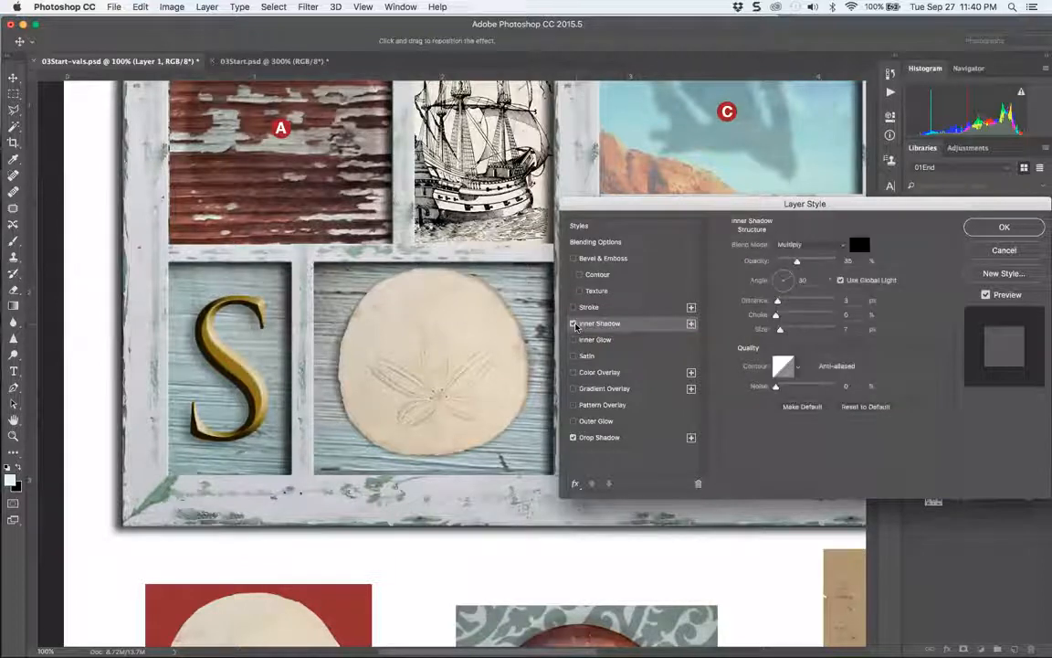
left_click(574, 356)
left_click(573, 356)
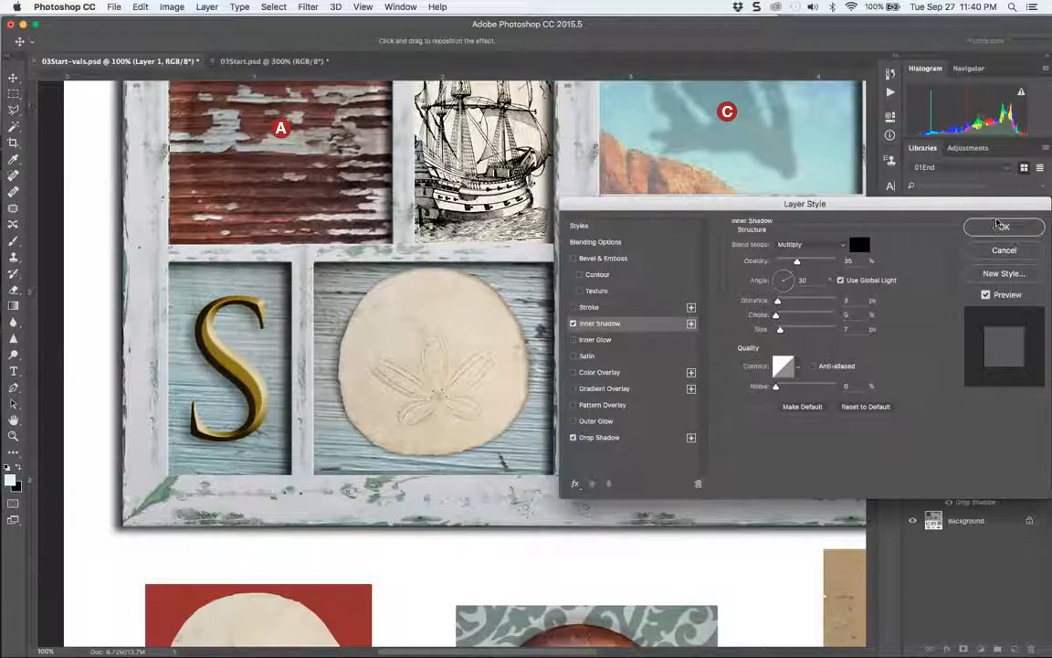
left_click(1000, 225)
Revert 03Start.psd to its last saved version.
scroll(545, 371, "down", 3)
scroll(546, 371, "right", 2)
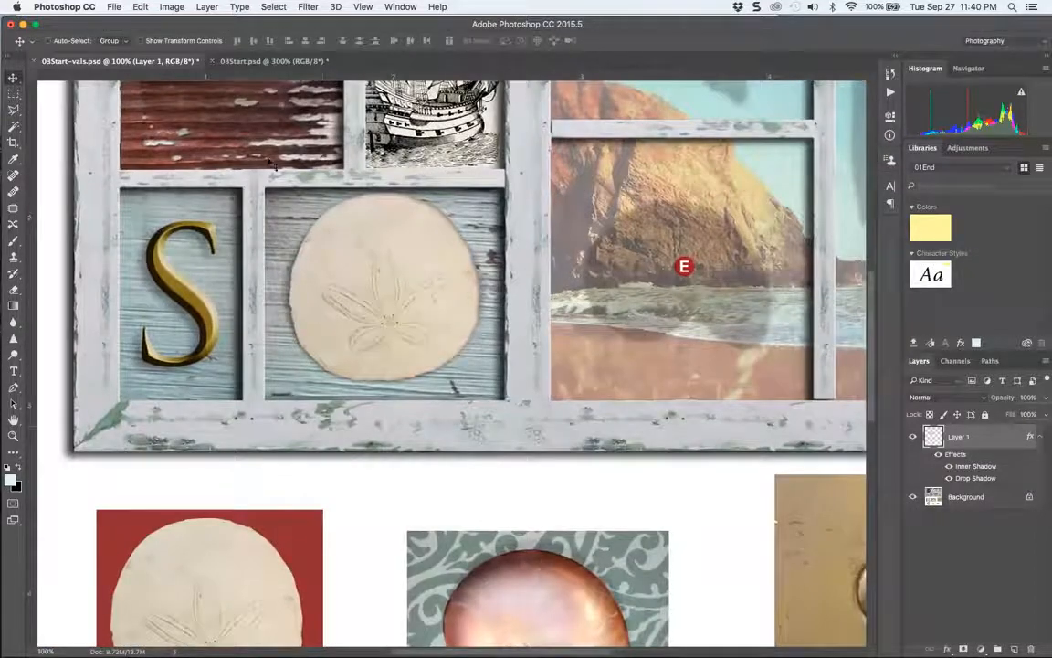
left_click(245, 60)
left_click(115, 6)
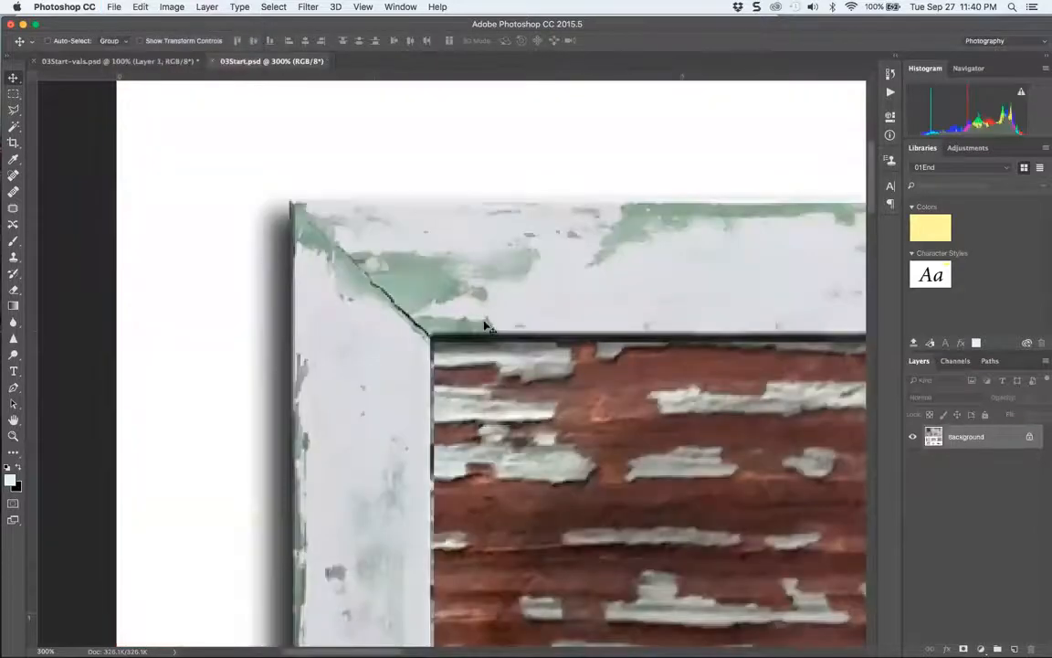
key("super+0")
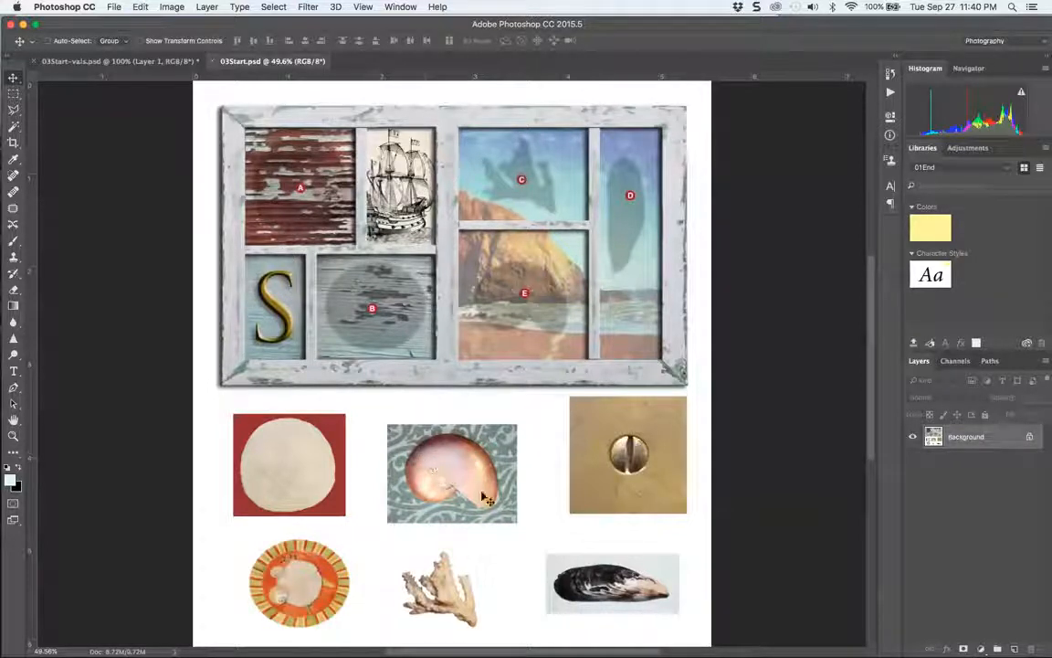
Crop 03Start-vals.psd to the striped plate with the shells, keeping a white margin around it.
left_click(157, 61)
scroll(448, 344, "down", 5)
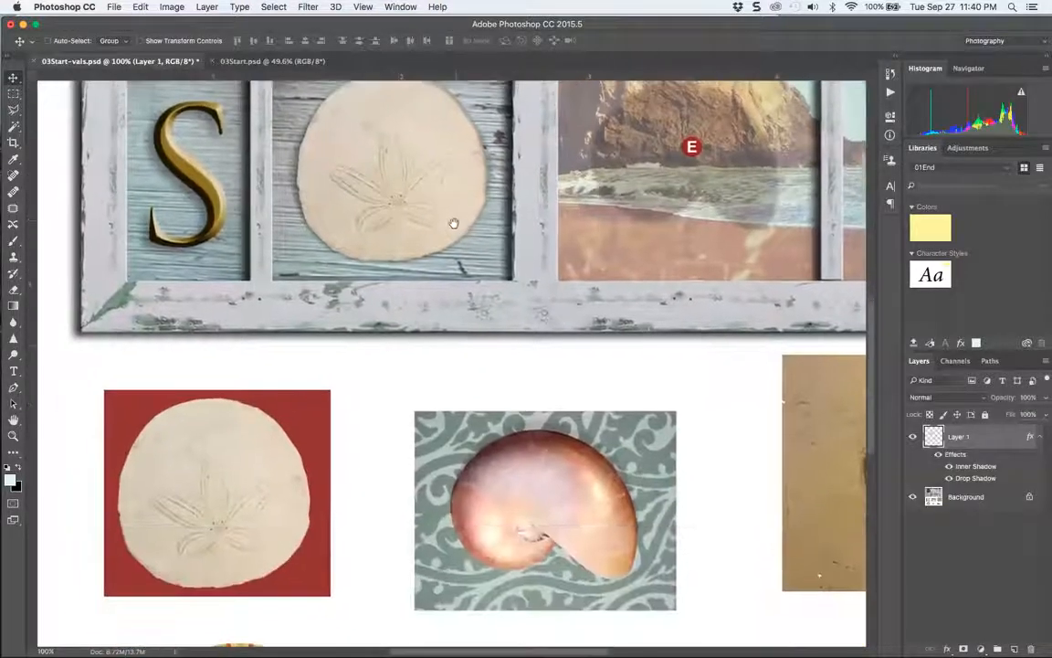
scroll(472, 404, "right", 4)
mouse_move(348, 366)
left_mouse_down()
mouse_move(453, 244)
mouse_move(376, 387)
mouse_move(348, 348)
mouse_move(353, 336)
mouse_move(451, 362)
mouse_move(362, 378)
left_mouse_up()
scroll(361, 378, "down", 3)
scroll(361, 378, "left", 1)
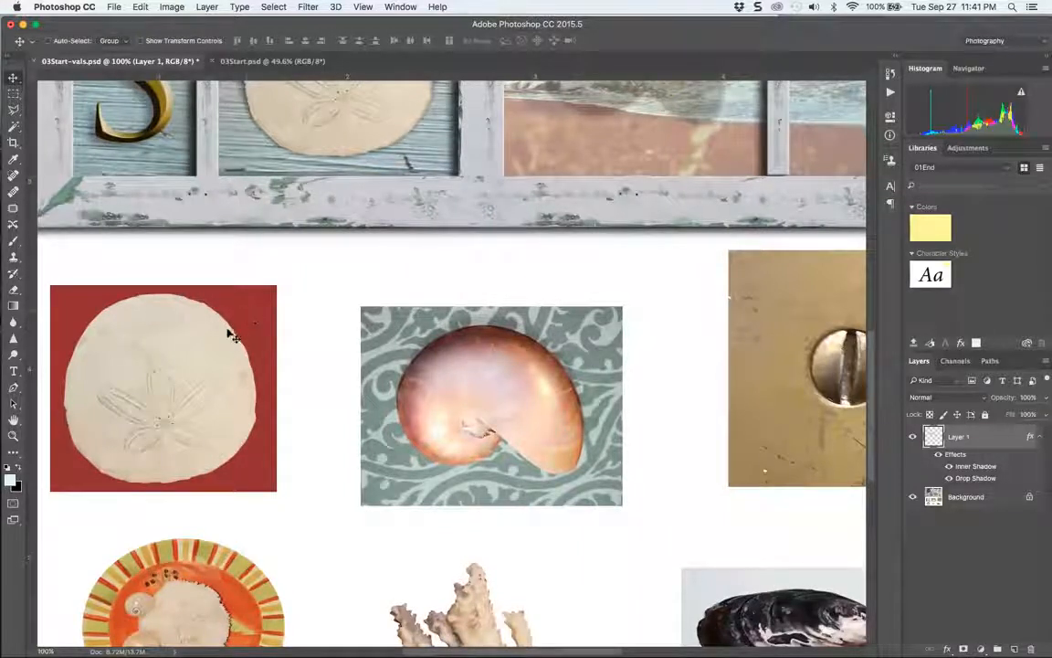
scroll(230, 357, "down", 3)
scroll(230, 357, "right", 1)
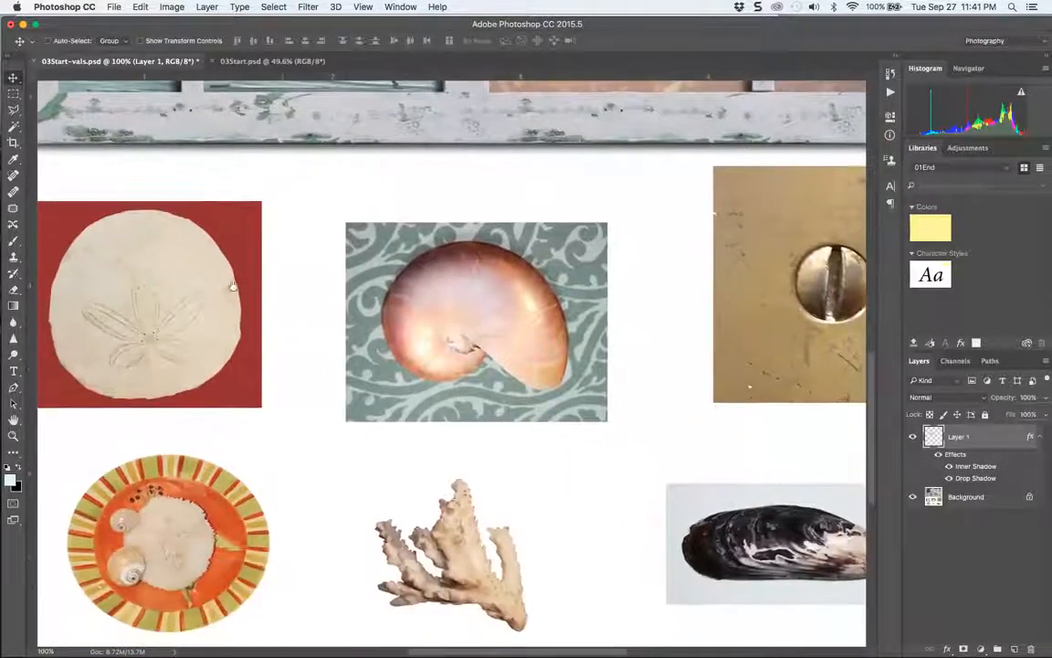
left_click_drag(167, 442, 270, 377)
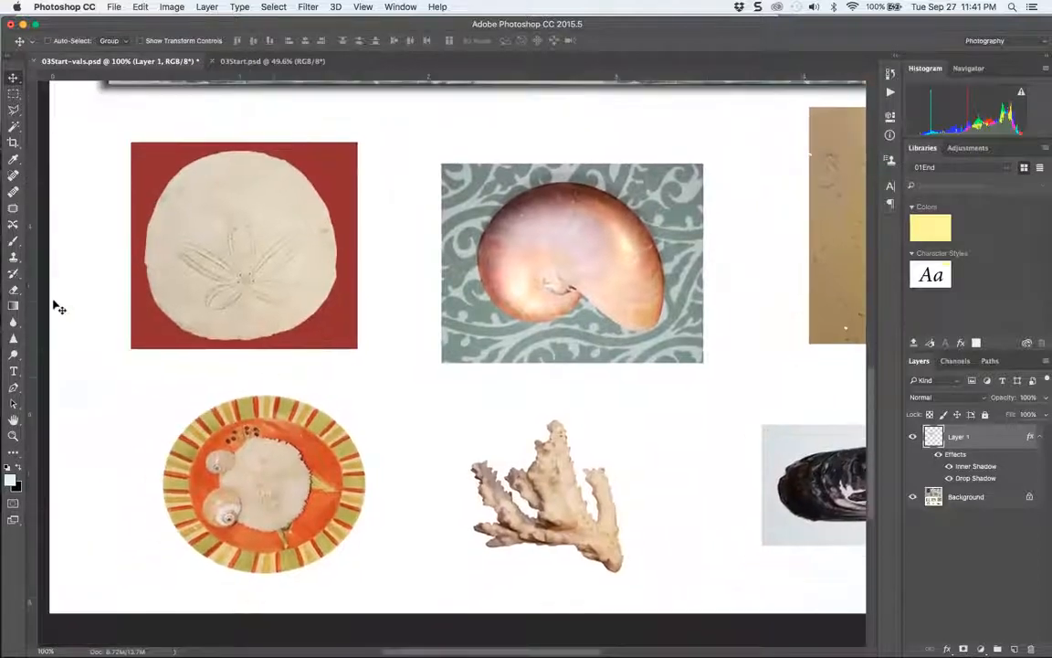
left_click(13, 144)
left_click_drag(134, 383, 408, 604)
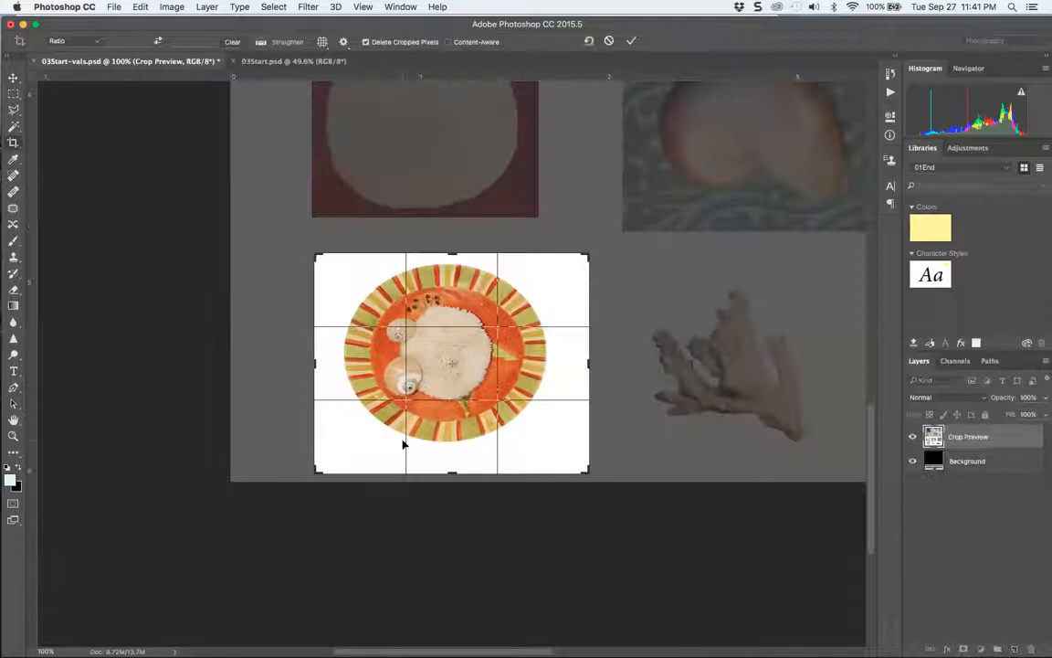
key("Return")
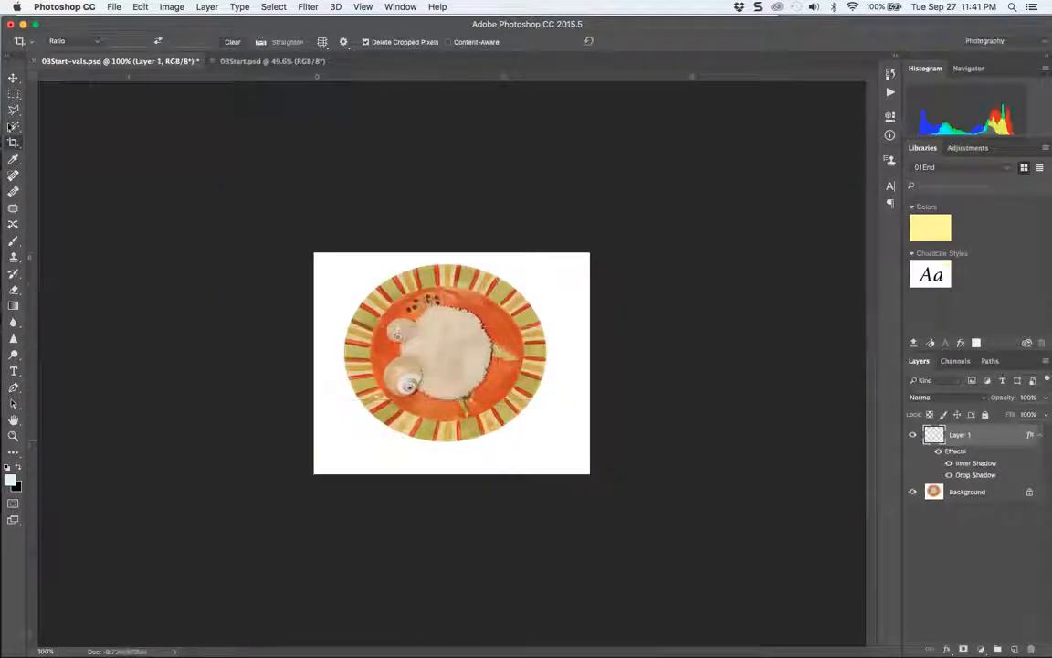
Try to select the white area around the plate with the Magic Wand while Layer 1 is active.
left_click(15, 129)
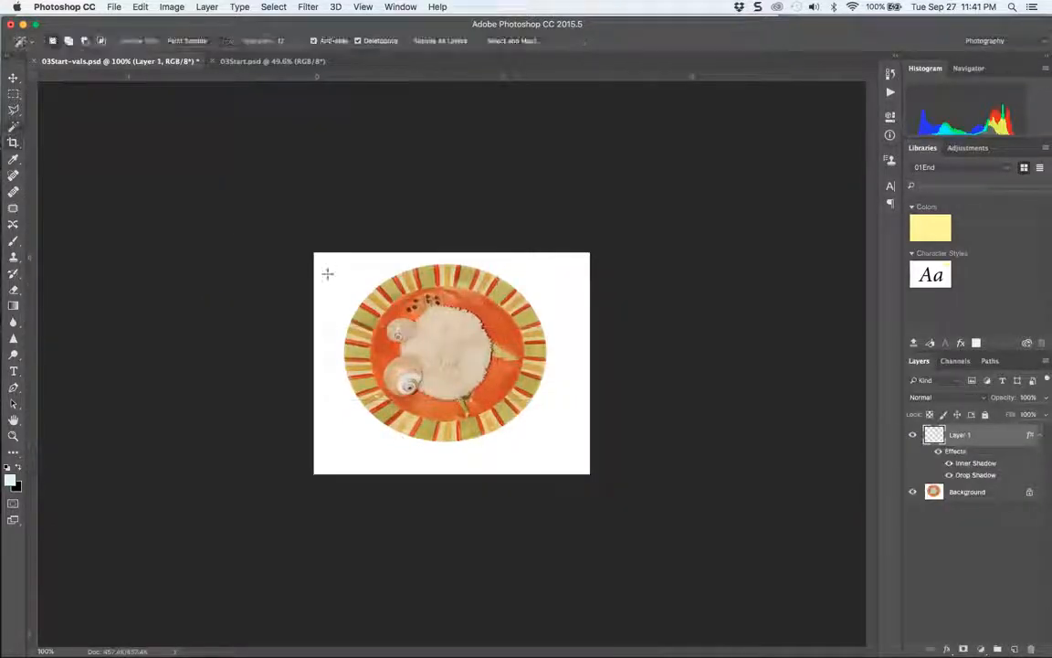
left_click(329, 352)
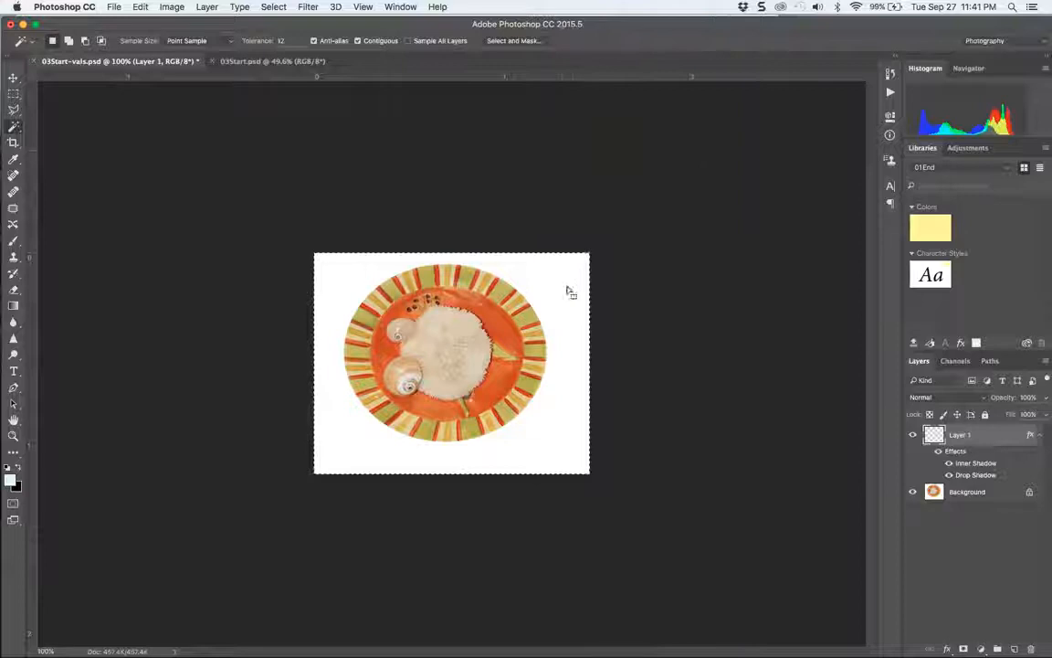
key("super+d")
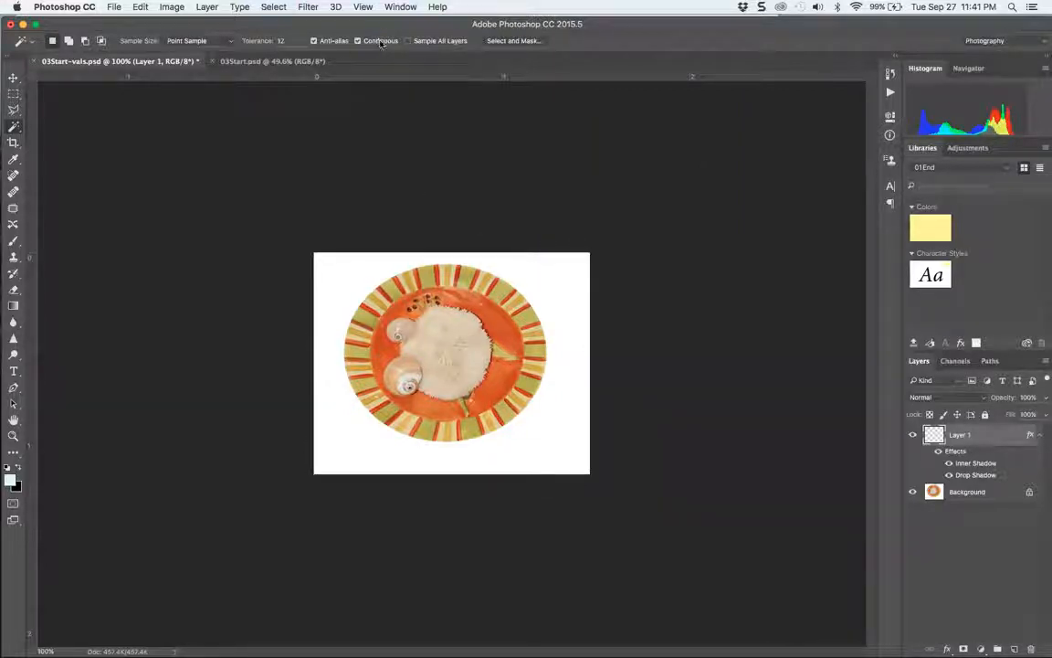
left_click(515, 41)
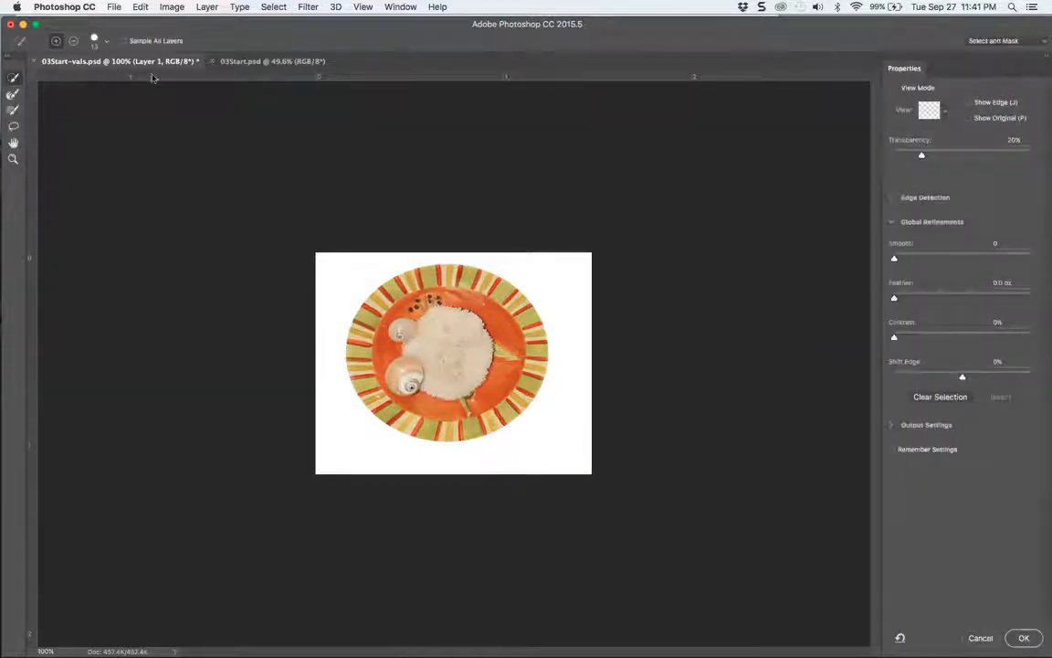
left_click(131, 6)
left_click(157, 48)
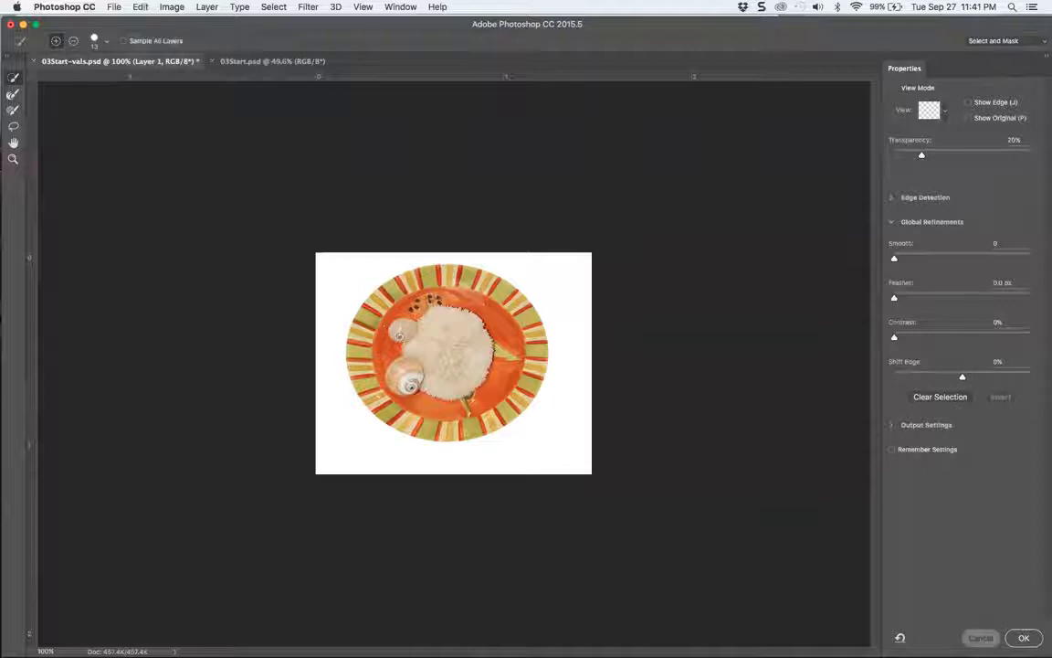
left_click(982, 638)
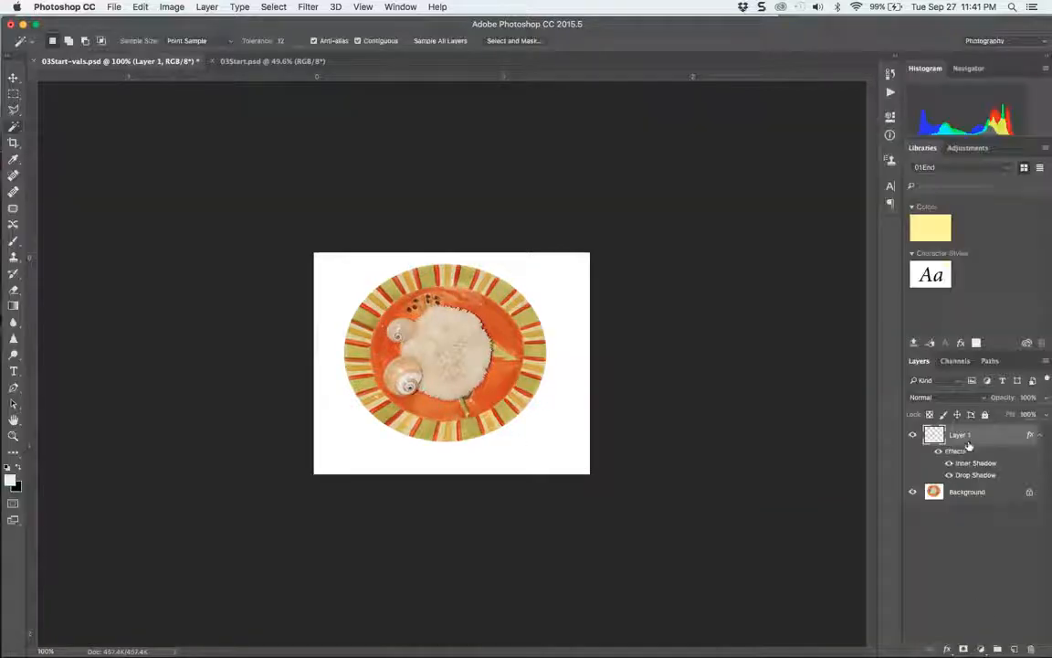
Delete Layer 1 and select the white background around the plate with the Magic Wand.
left_click(1031, 648)
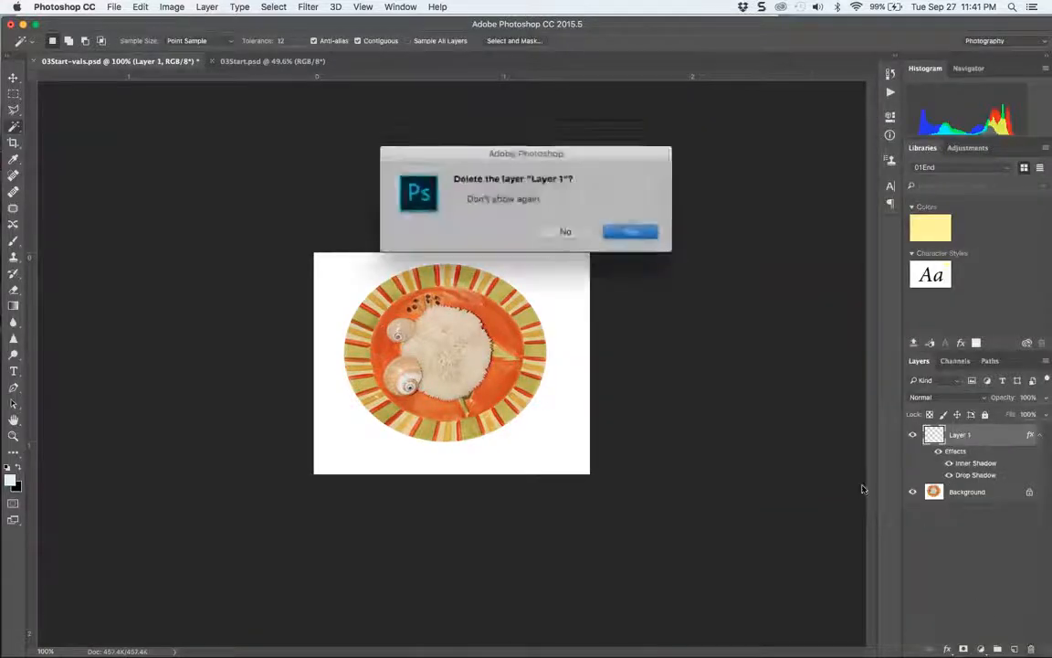
left_click(621, 227)
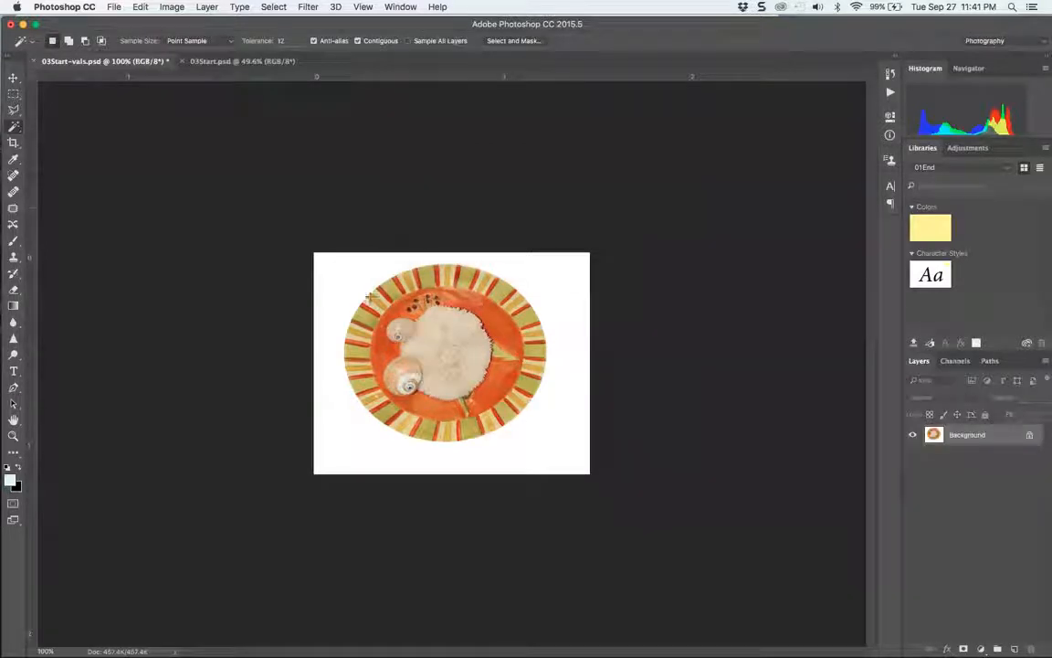
left_click(343, 271)
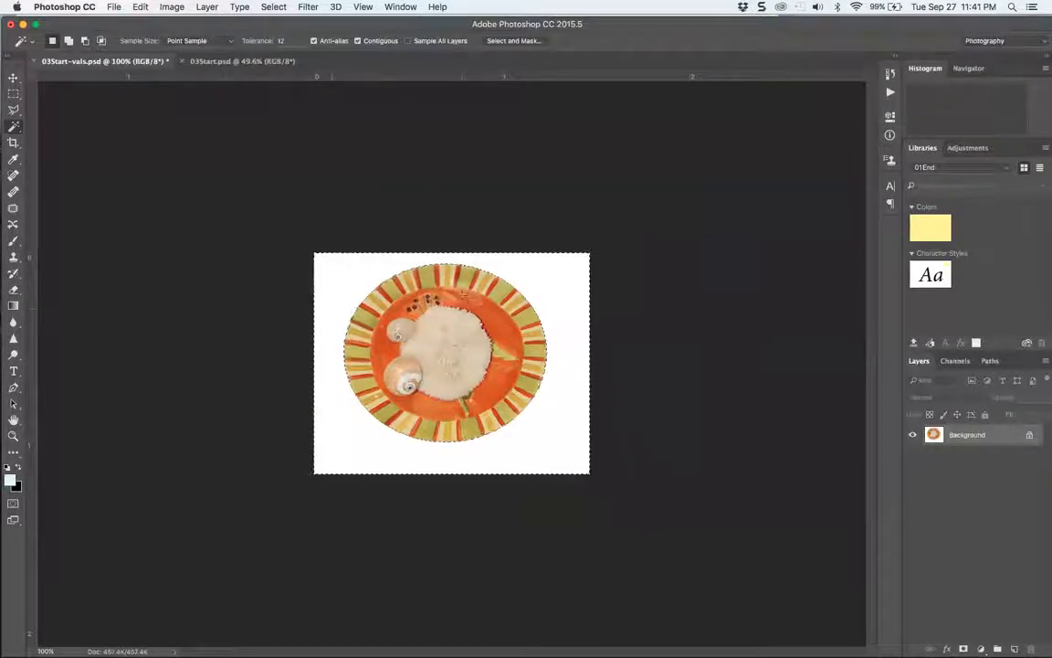
key("super+equal")
key("super+equal")
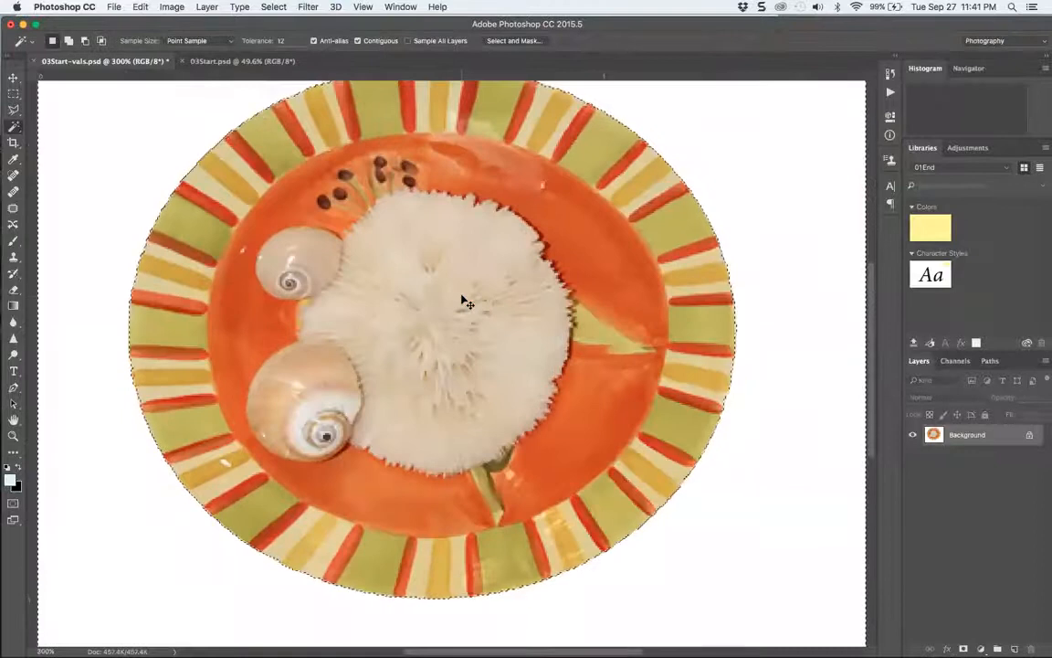
key("super+minus")
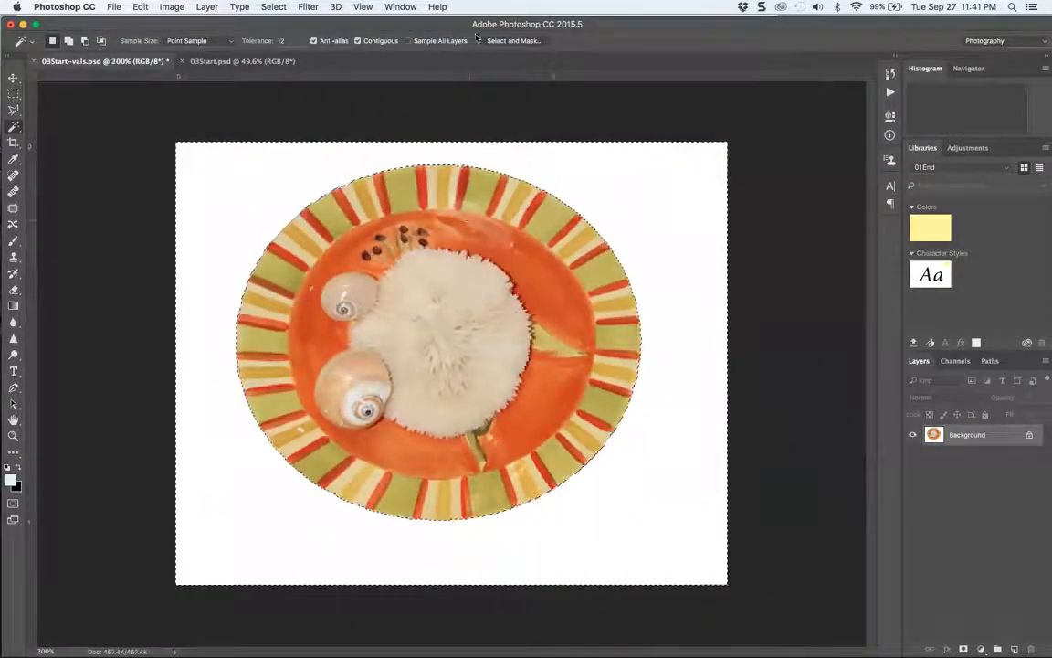
Set the Magic Wand's sample size to 3 by 3 Average, keep Anti-alias on, and invert the selection to the plate.
left_click(231, 42)
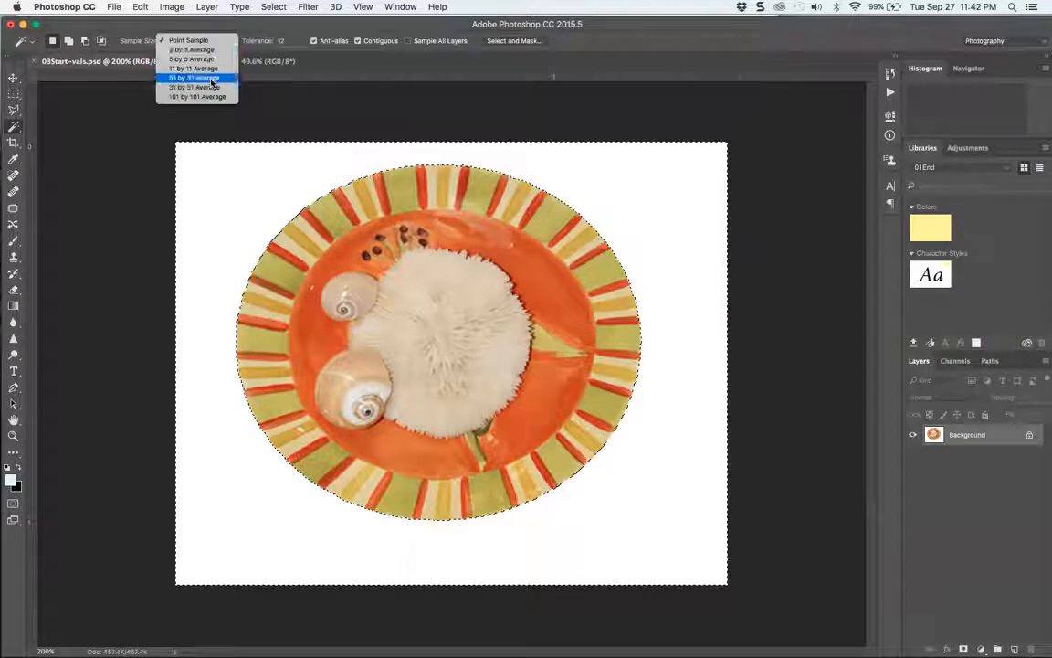
left_click(204, 50)
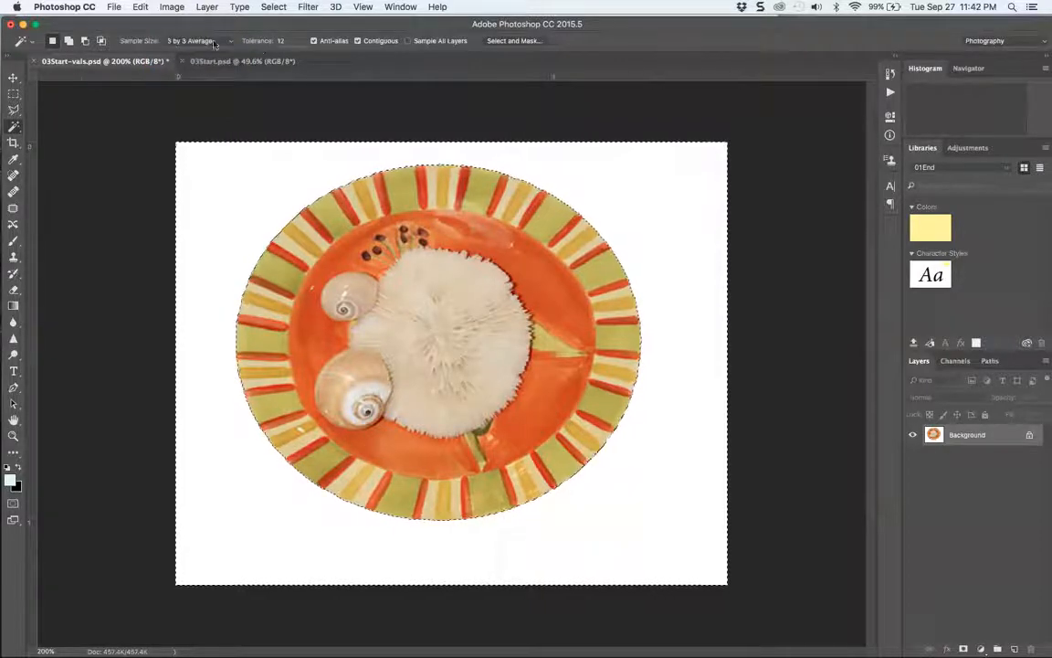
left_click(313, 40)
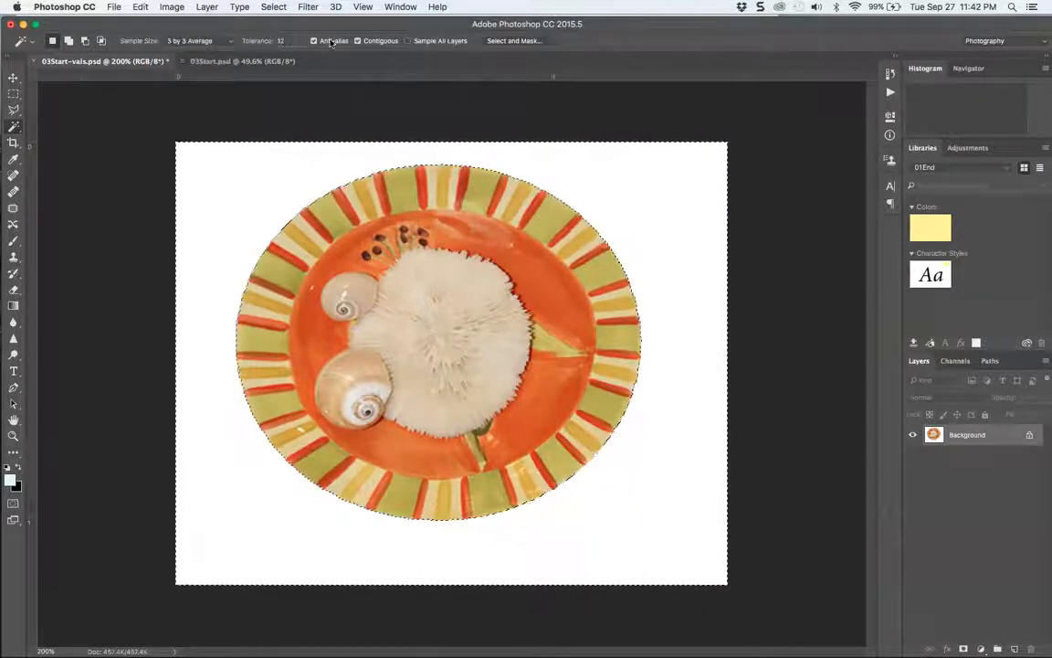
left_click(325, 41)
key("super+shift+i")
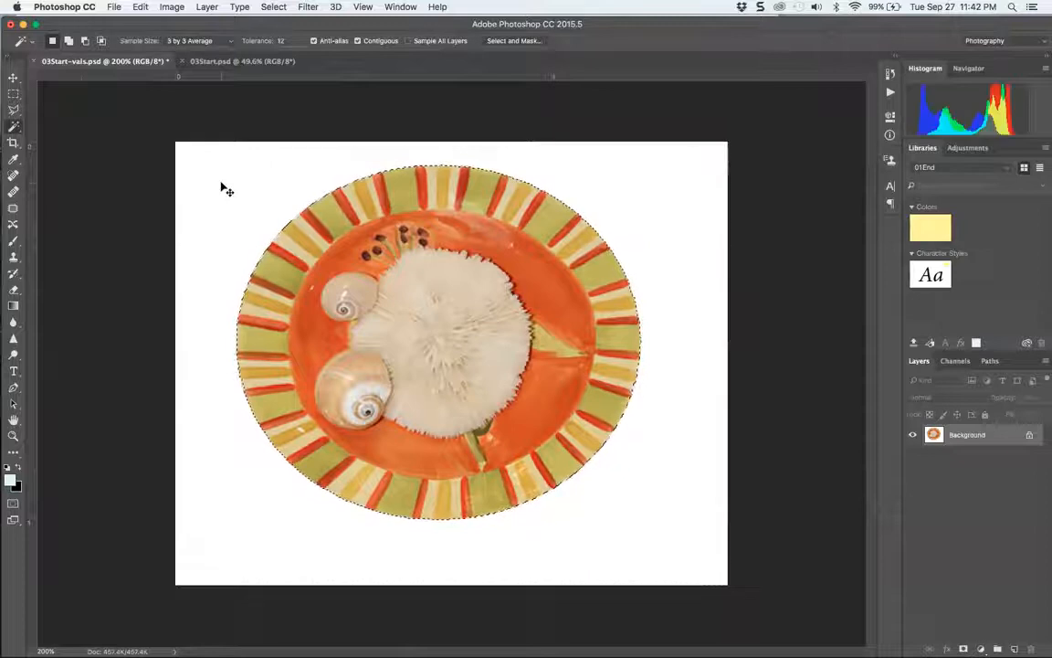
Contract the plate selection and clear the plate to the black background color.
left_click(273, 8)
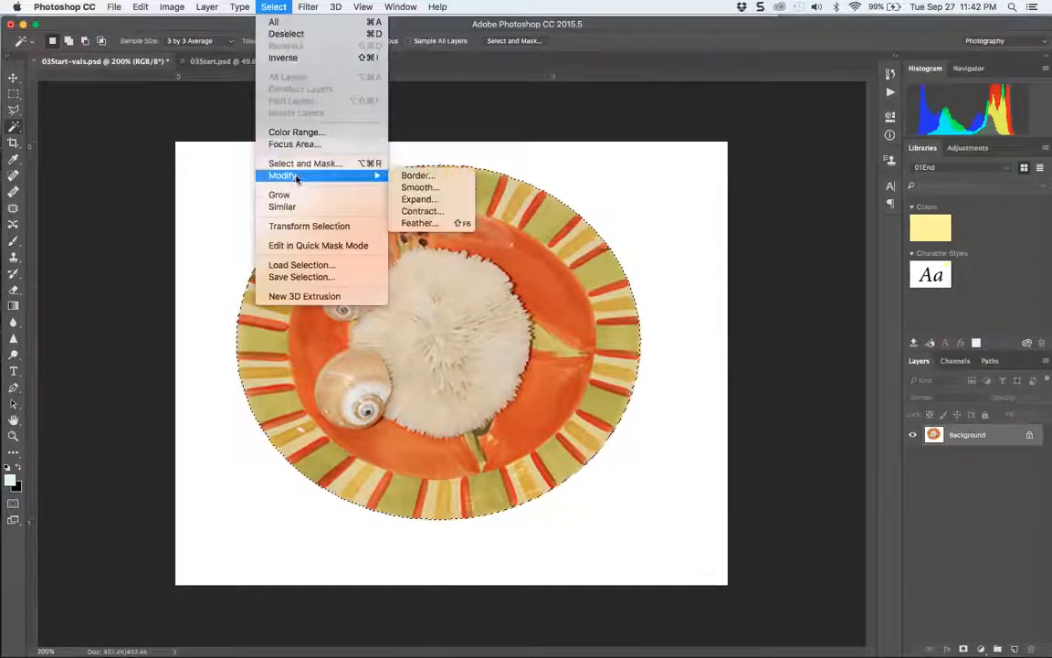
left_click(424, 214)
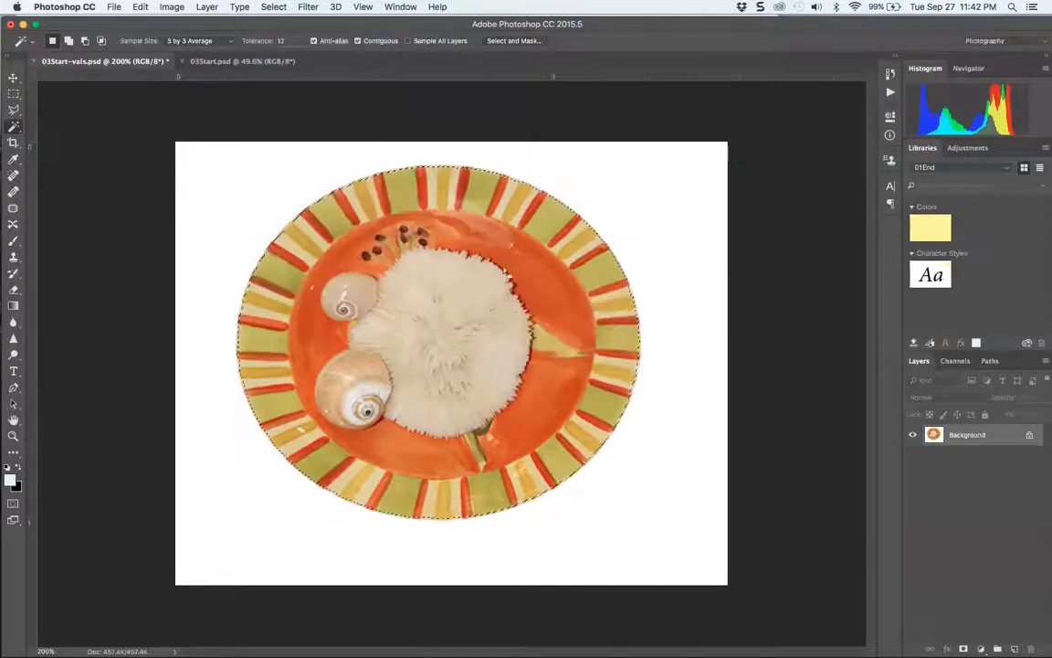
key("super+BackSpace")
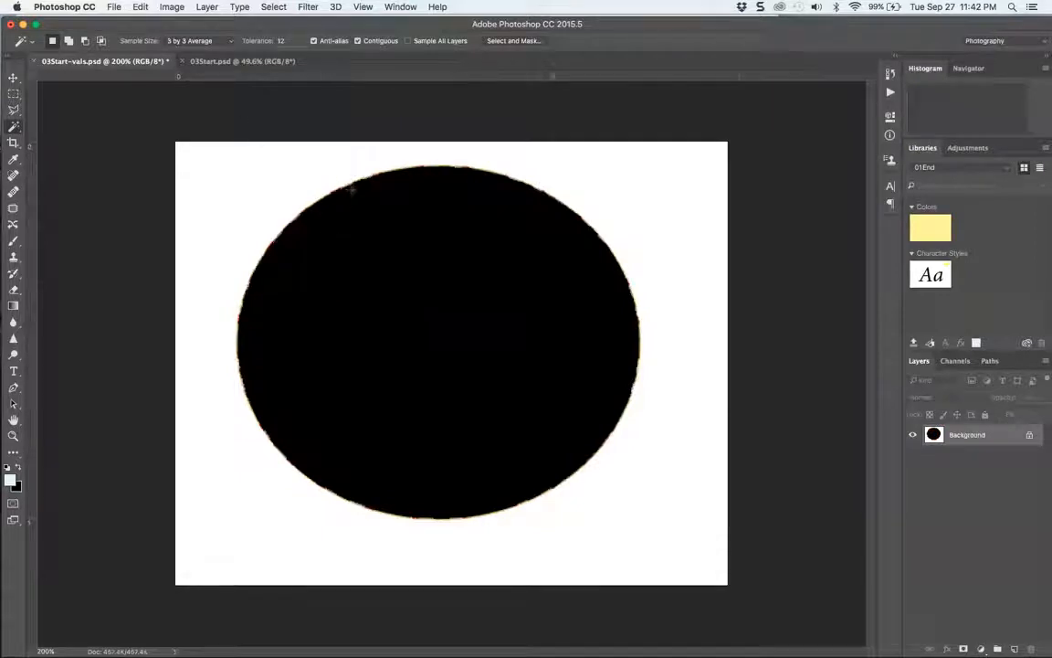
Return to 03Start-vals.psd after checking 03Start.psd and undo the cut of the plate.
left_click(233, 61)
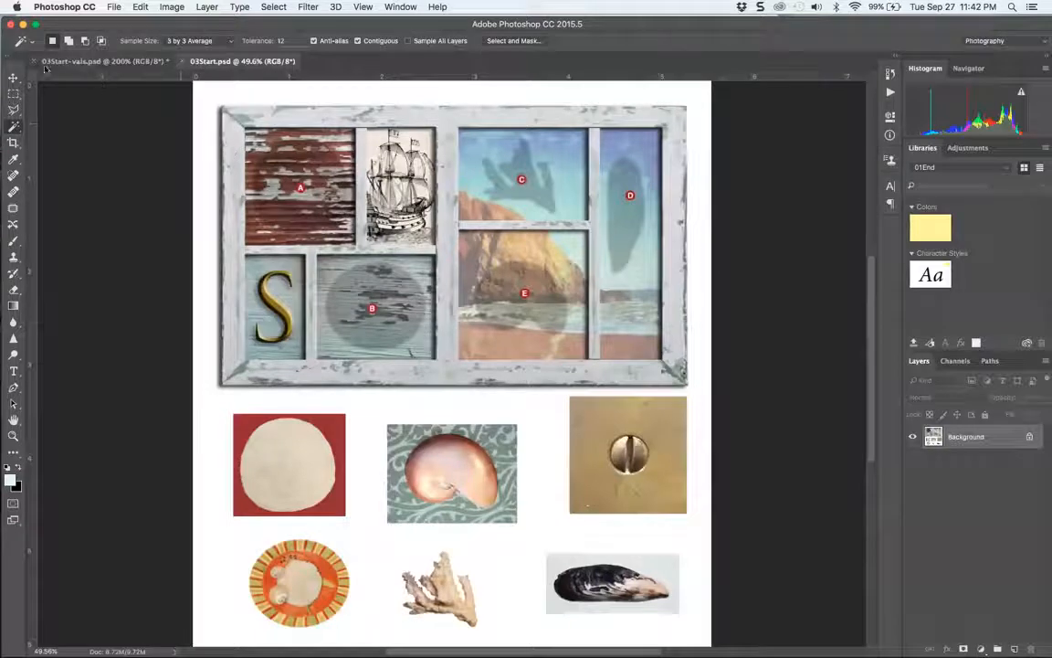
left_click(60, 62)
key("super+z")
key("super+z")
key("super+z")
left_click(140, 6)
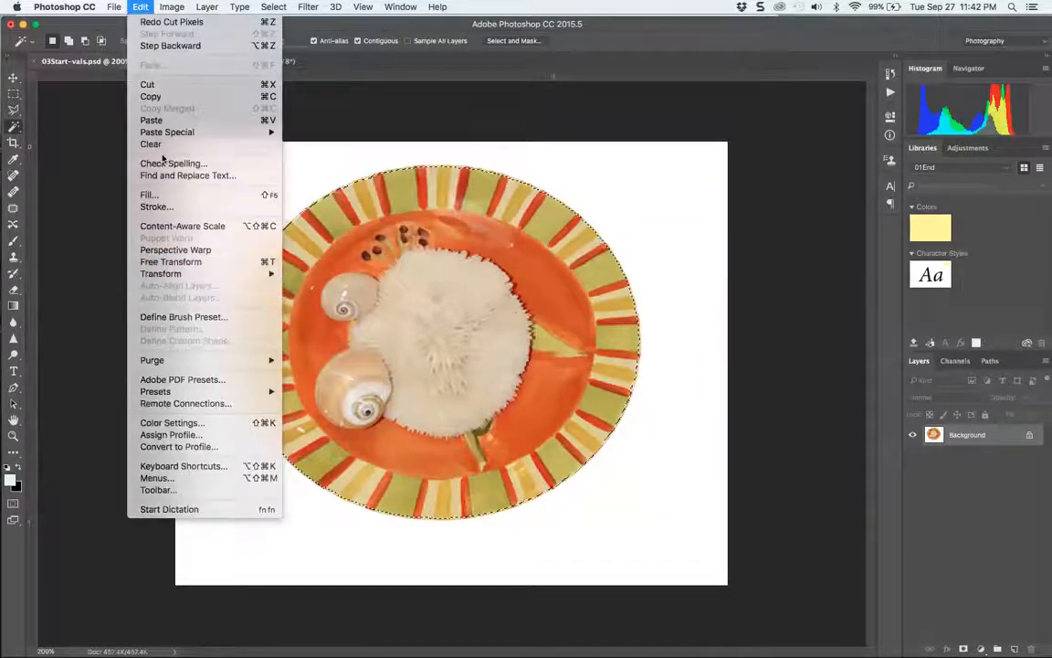
left_click(149, 7)
left_click(150, 6)
left_click(142, 26)
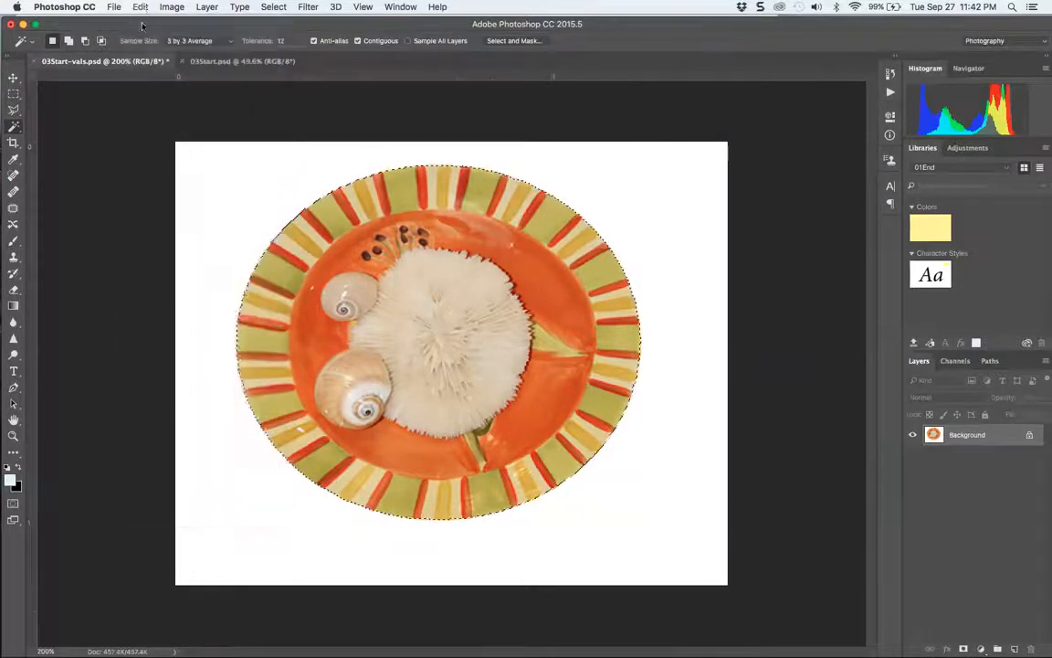
Step back through the history of 03Start-vals.psd past the plate selection and crop to restore the full collage with Layer 1.
left_click(139, 7)
left_click(141, 45)
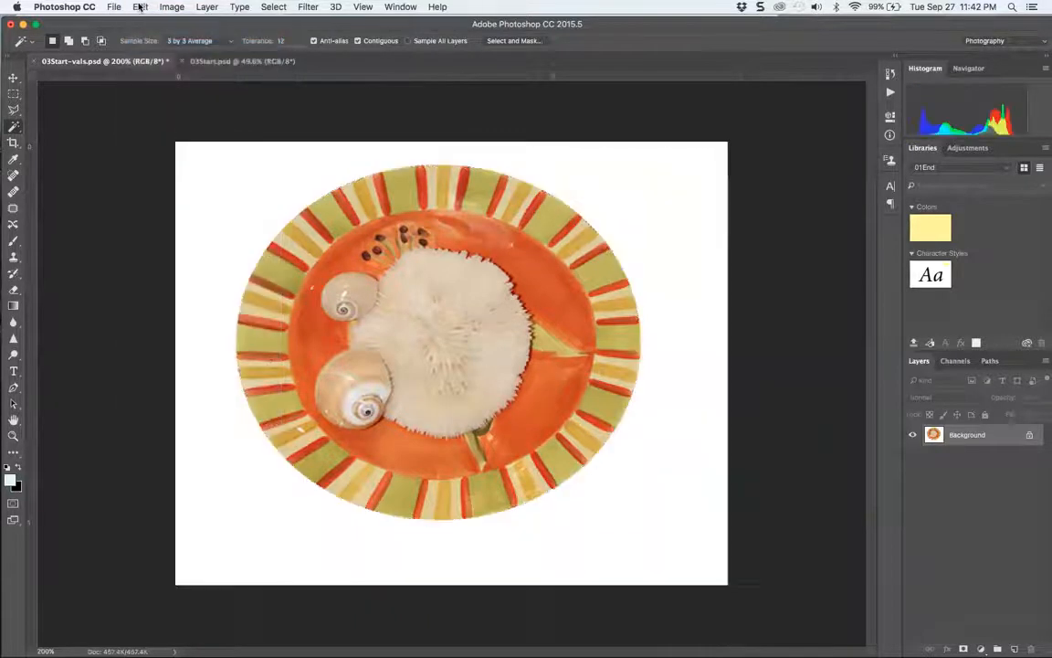
left_click(140, 6)
left_click(142, 45)
left_click(141, 7)
left_click(140, 34)
left_click(141, 7)
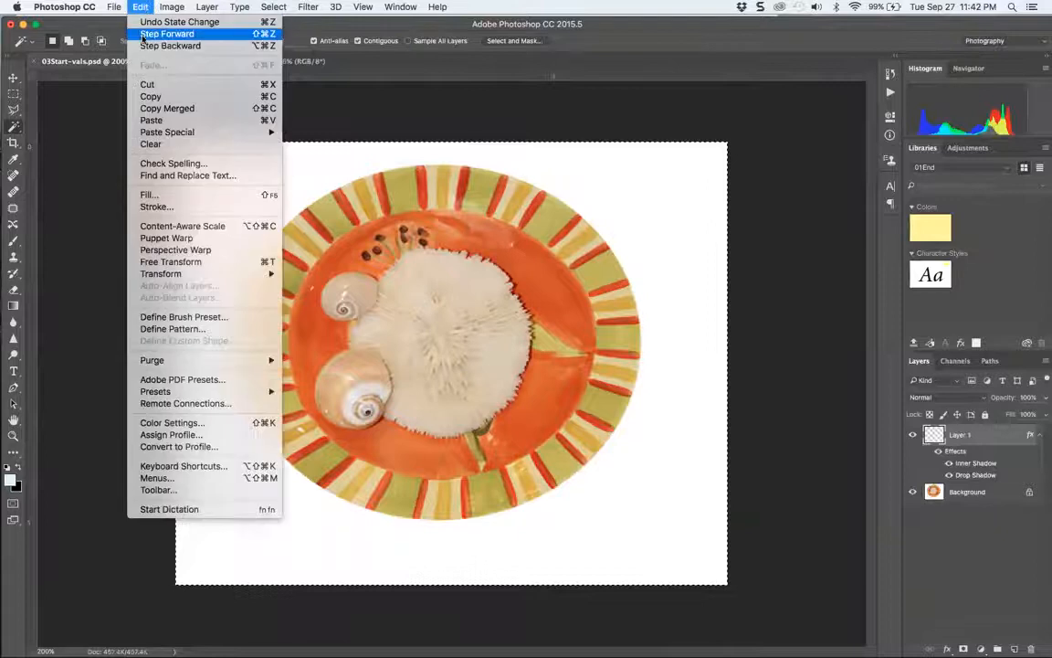
left_click(142, 45)
left_click(141, 6)
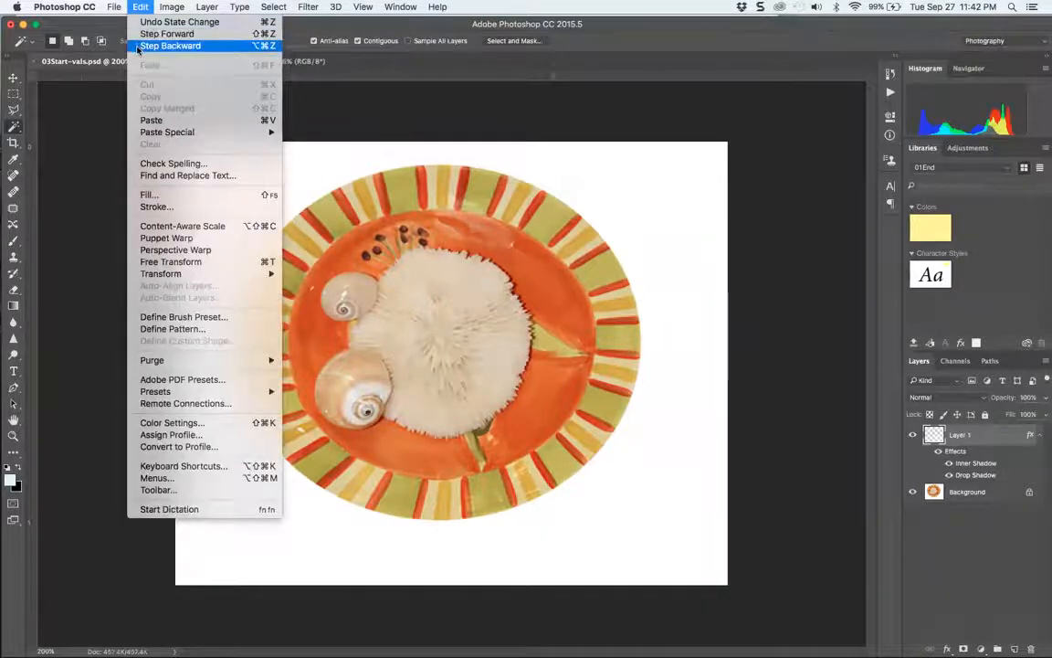
left_click(143, 44)
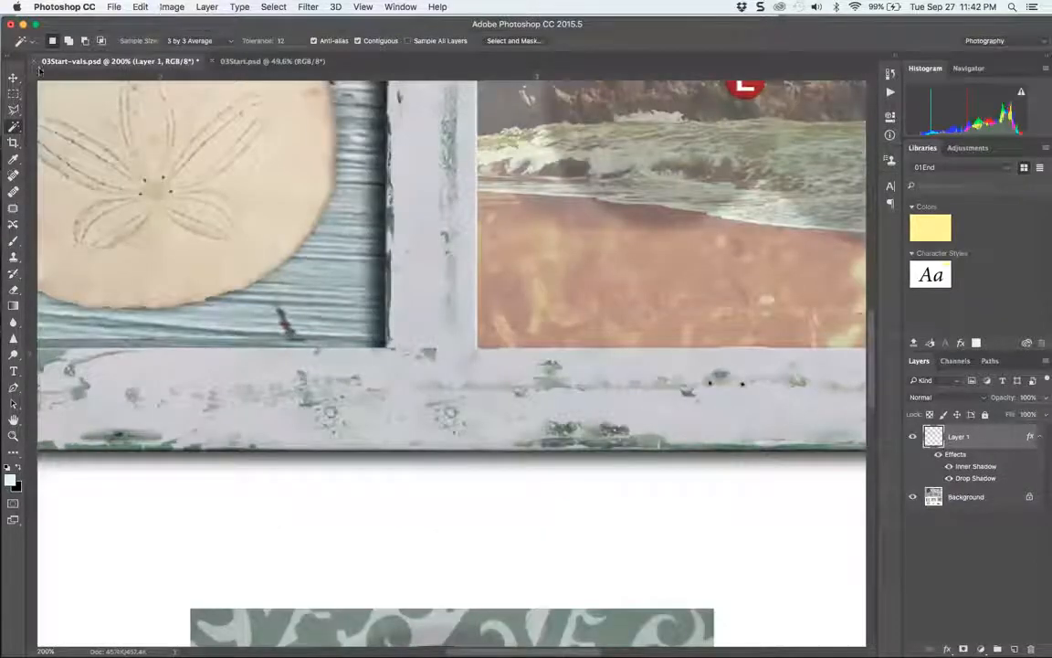
Fit the collage in view, try pasting the clipboard contents into it, and undo the paste.
left_click(13, 78)
key("super+0")
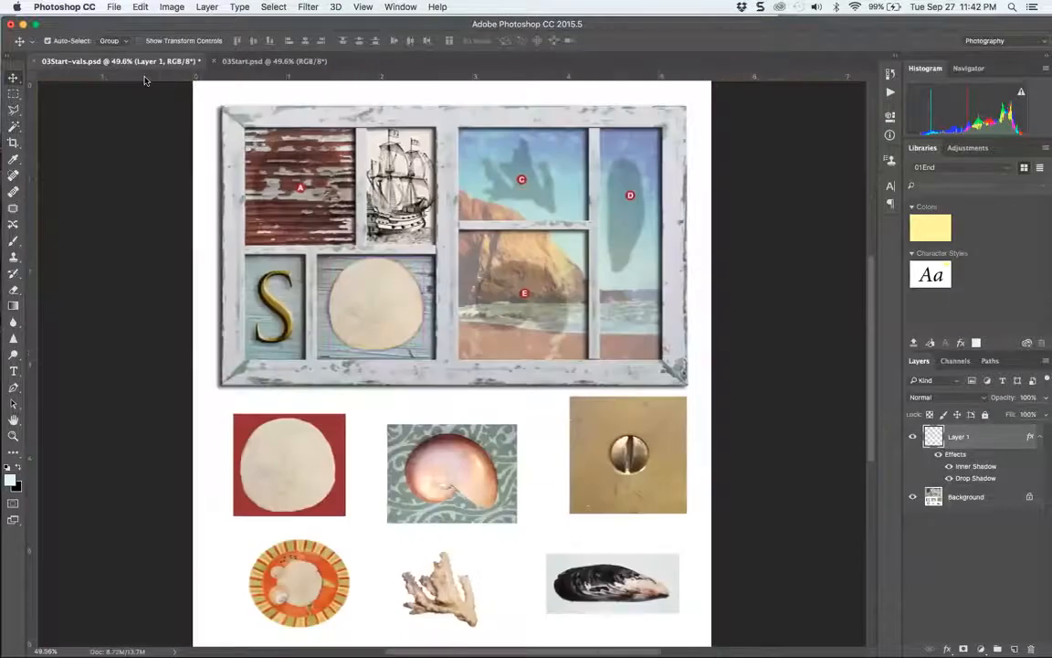
key("super")
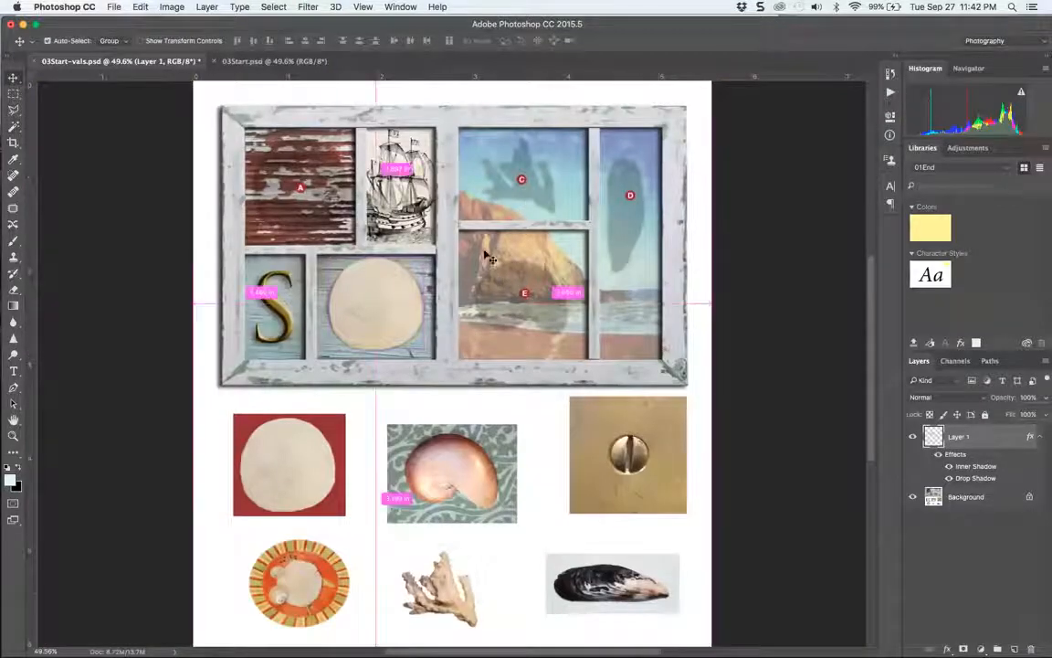
key("super+v")
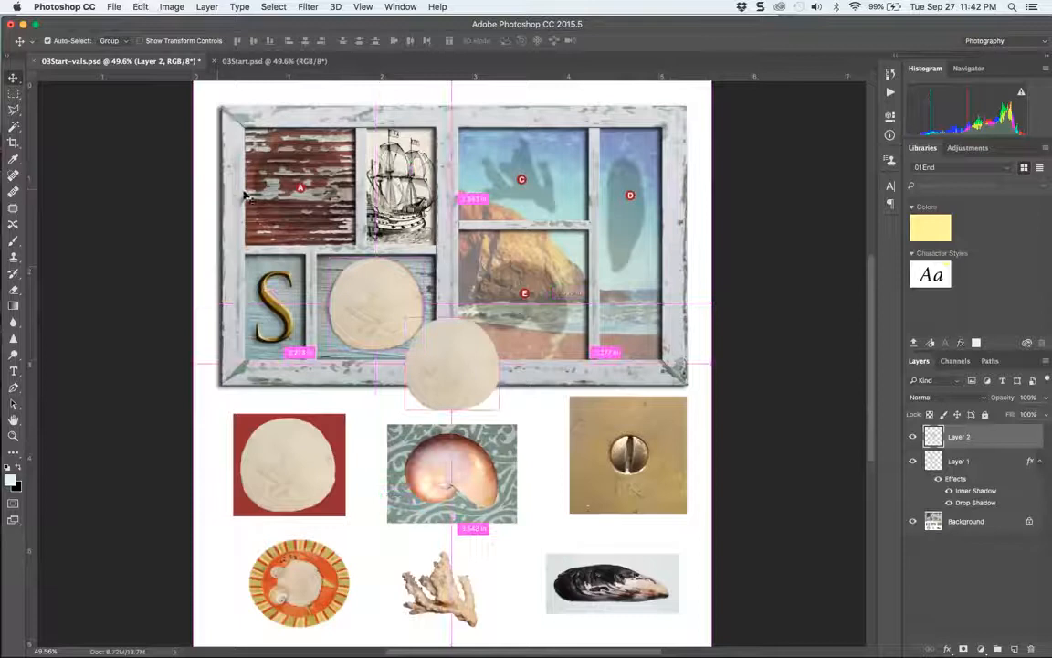
key("super+z")
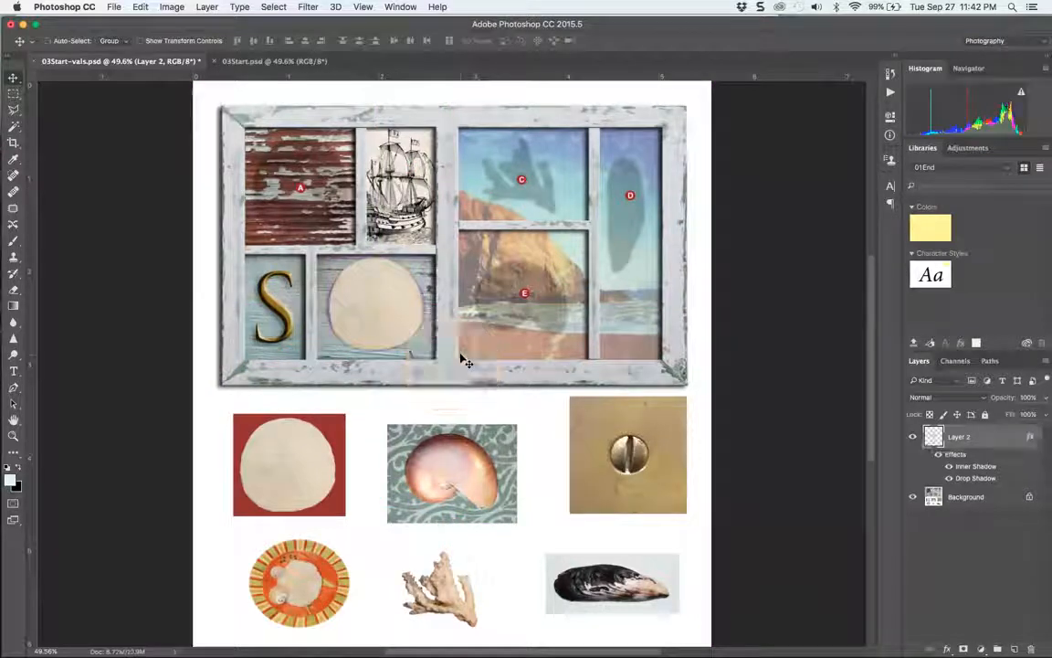
Crop 03Start.psd closely around the striped plate.
left_click(267, 60)
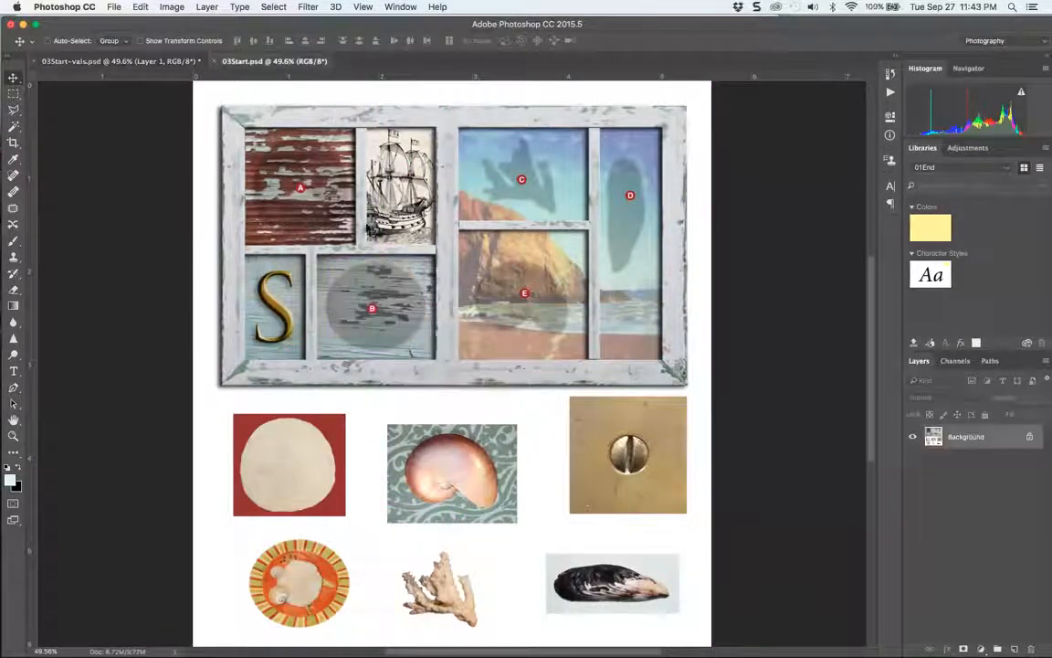
left_click(13, 144)
left_click_drag(243, 532, 369, 632)
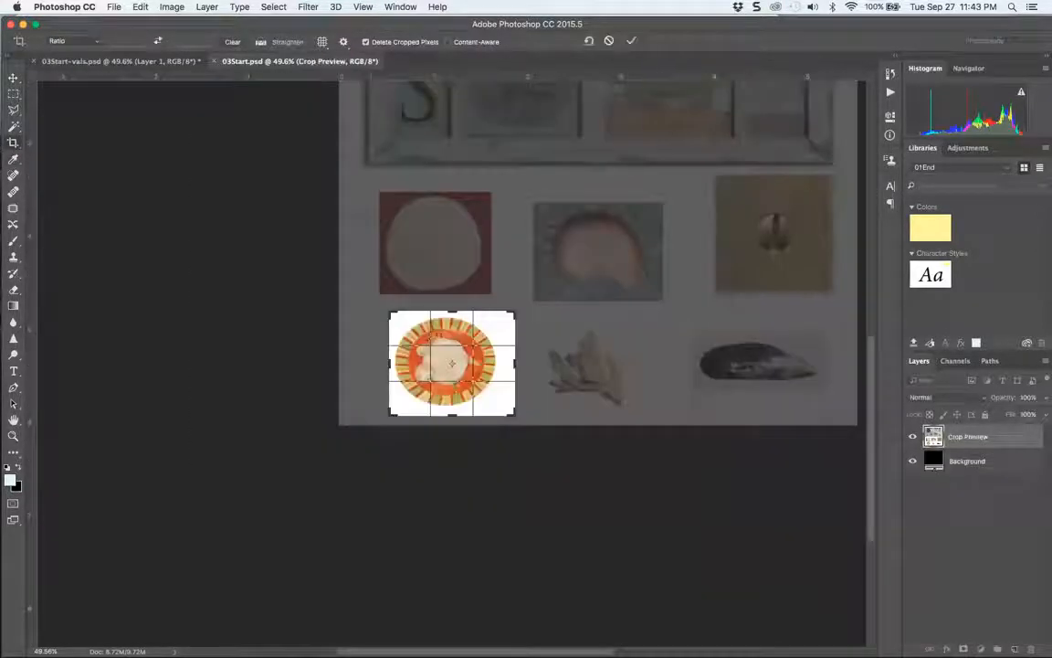
key("Return")
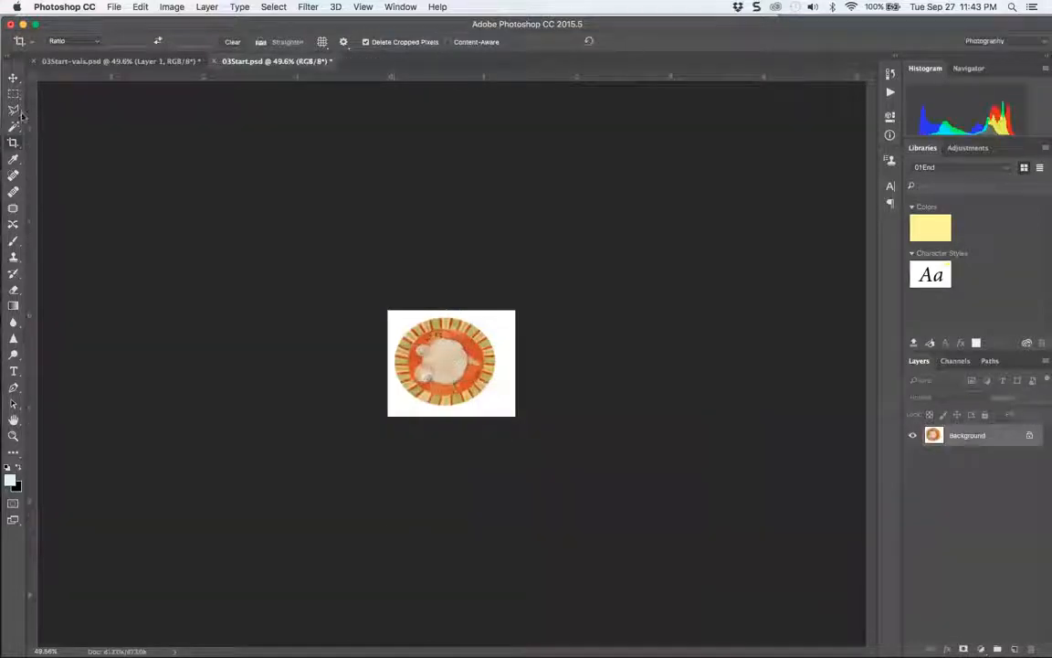
Select the white background around the plate with the Magic Wand and invert the selection to the plate.
left_click(12, 96)
left_click(14, 126)
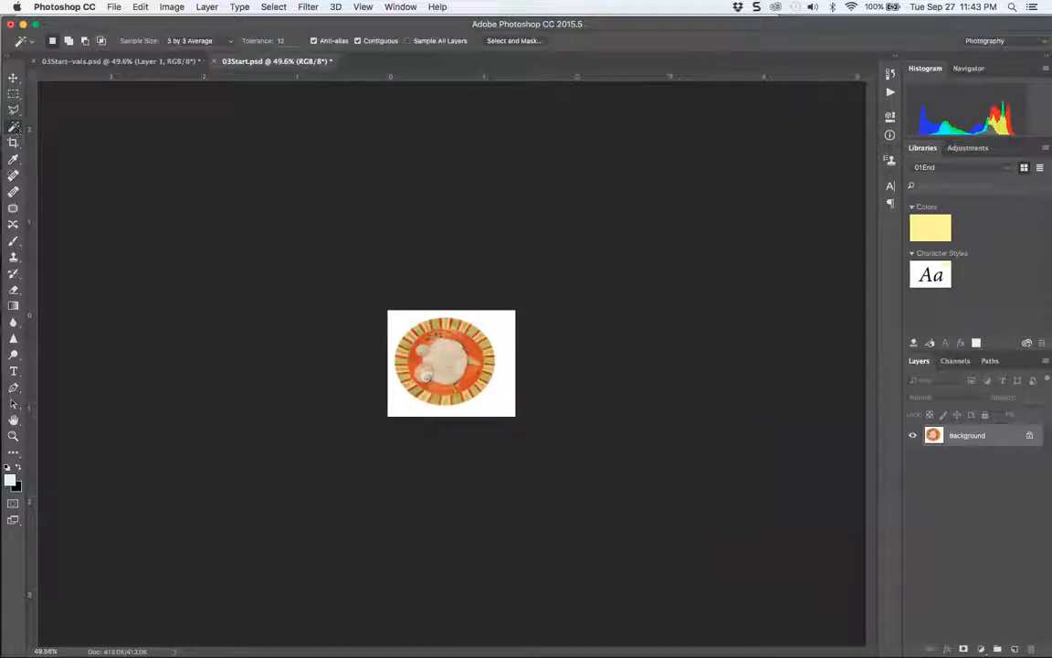
left_click(399, 326)
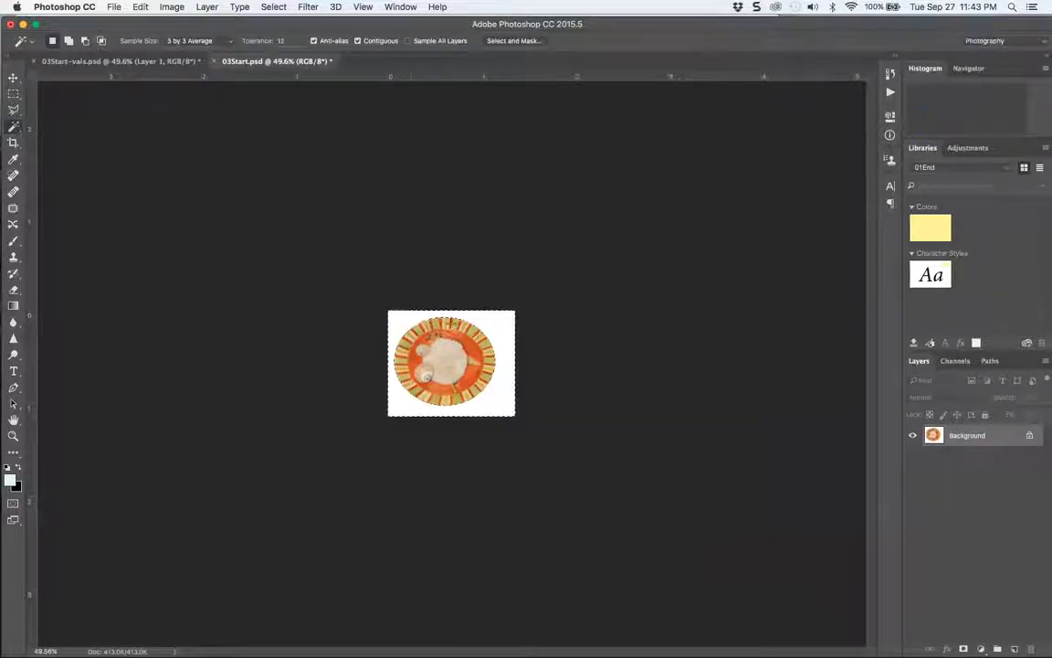
key("shift+super+i")
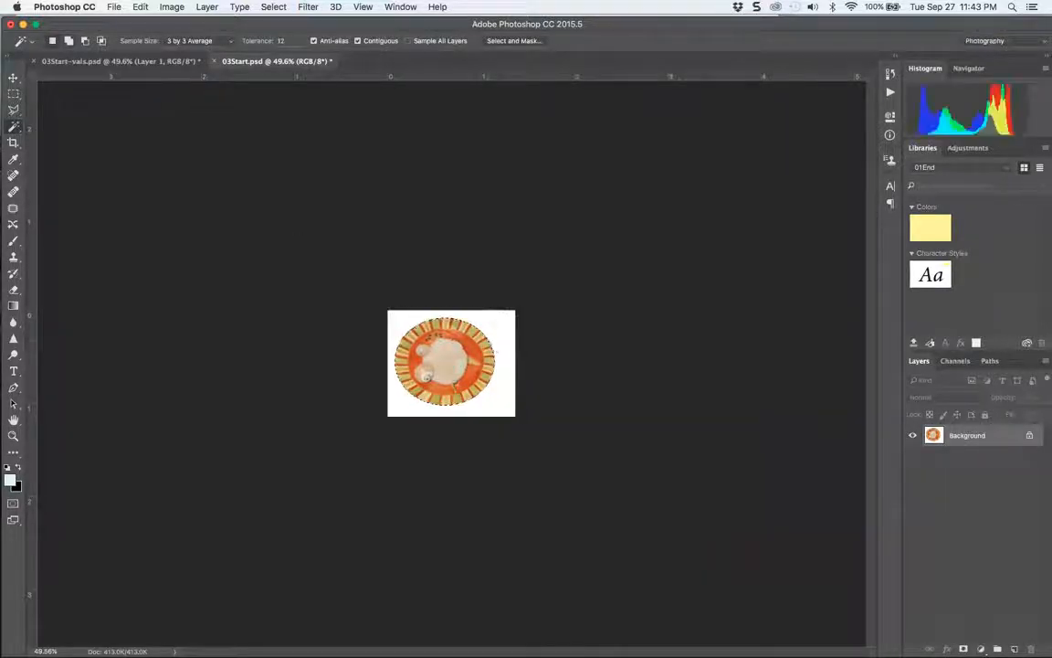
Contract the plate selection by 1 pixel.
left_click(273, 7)
left_click(275, 8)
left_click(276, 7)
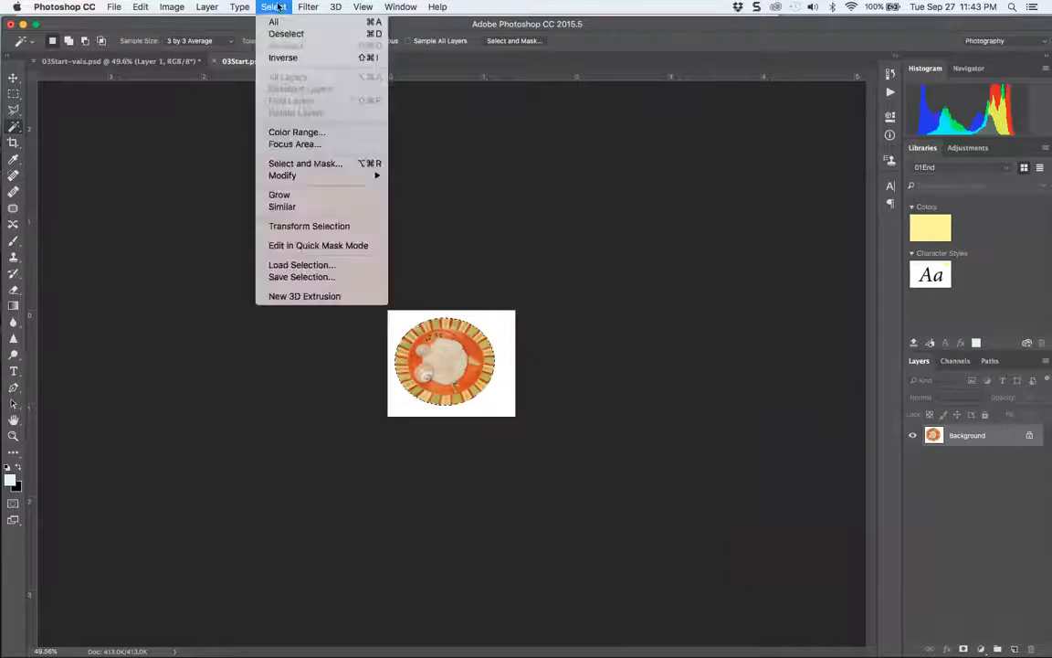
mouse_move(315, 175)
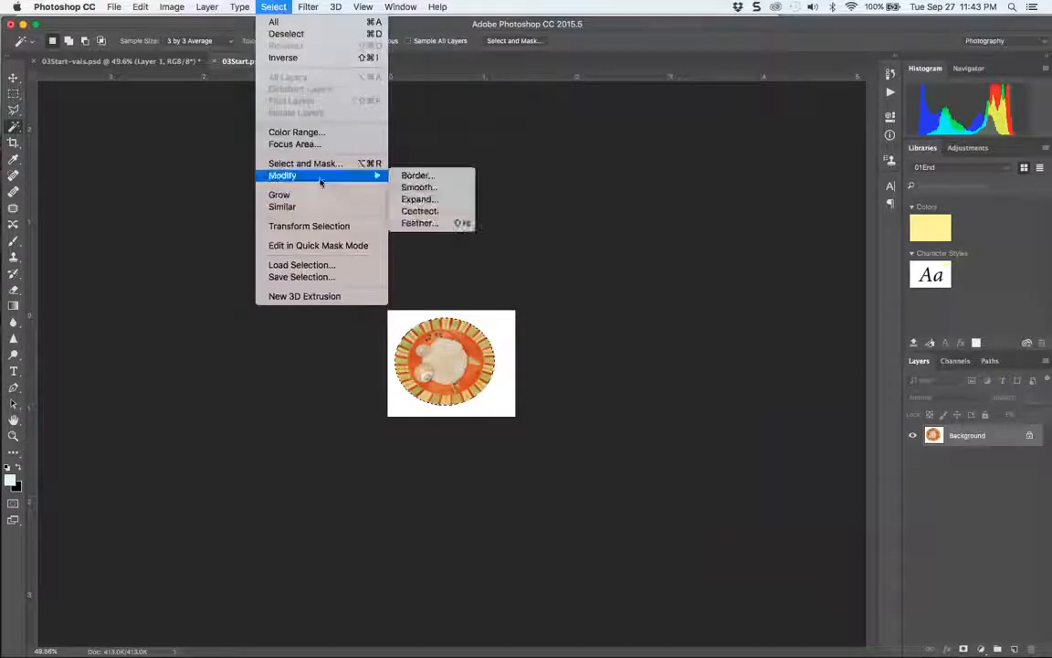
left_click(411, 210)
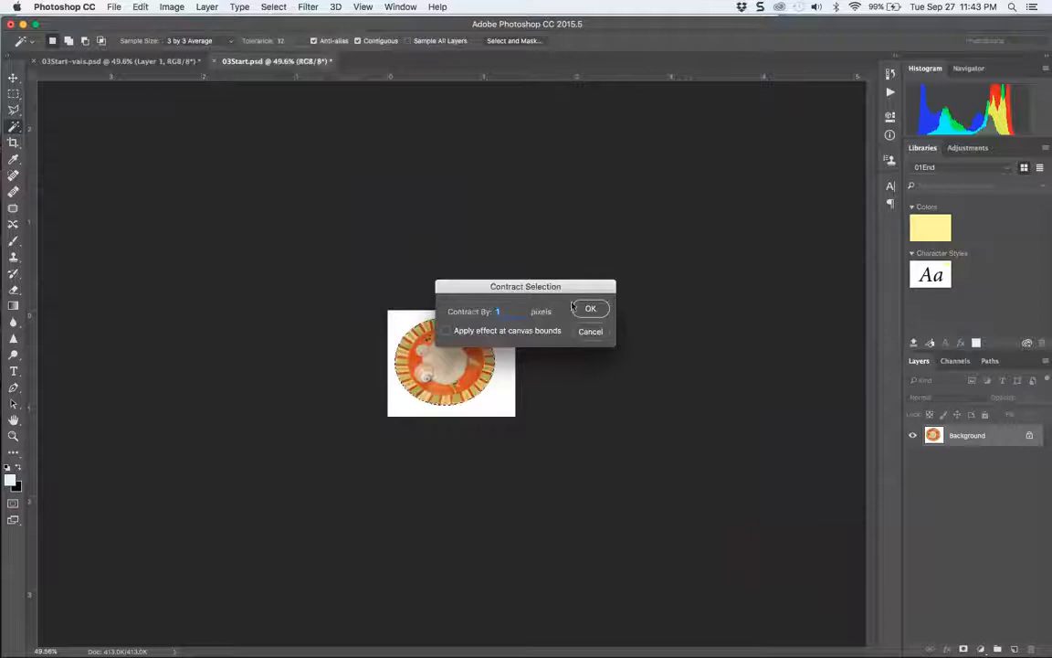
left_click(575, 308)
Cut the selected plate, paste it into 03Start-vals.psd, and place it over the red wood panel marked A.
left_click(12, 78)
key("super+x")
key("super+z")
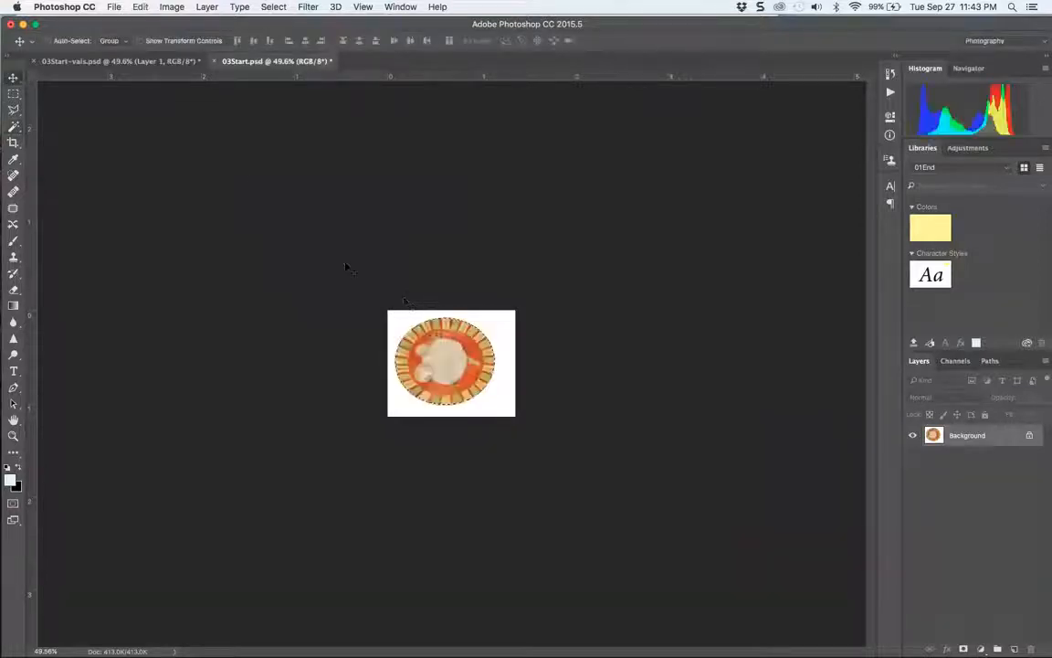
key("super+x")
left_click(142, 60)
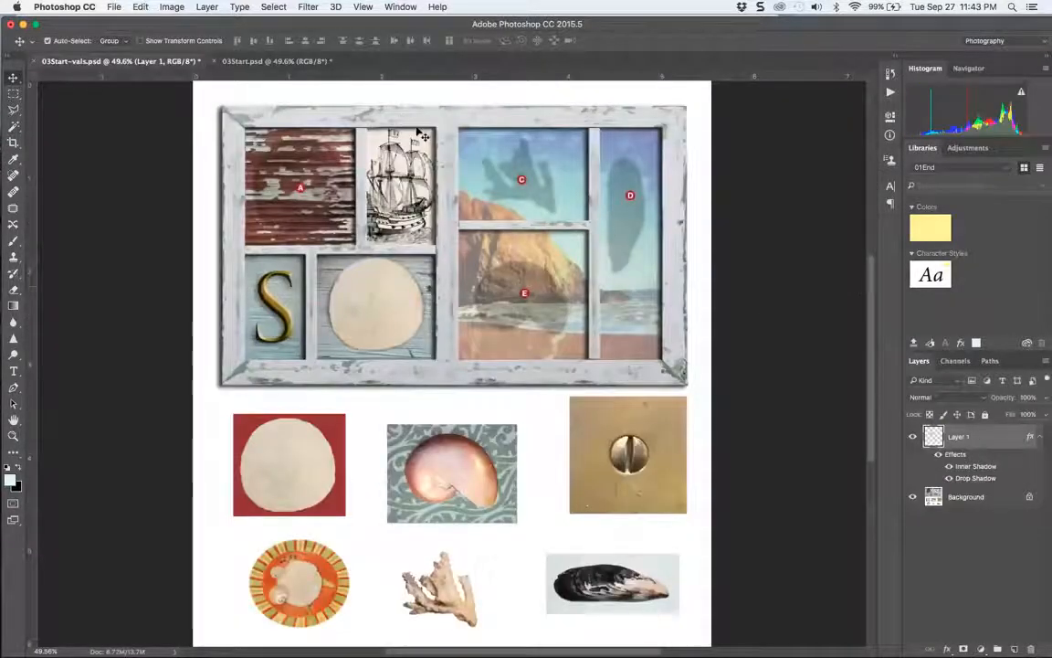
key("super+v")
left_click_drag(449, 363, 301, 181)
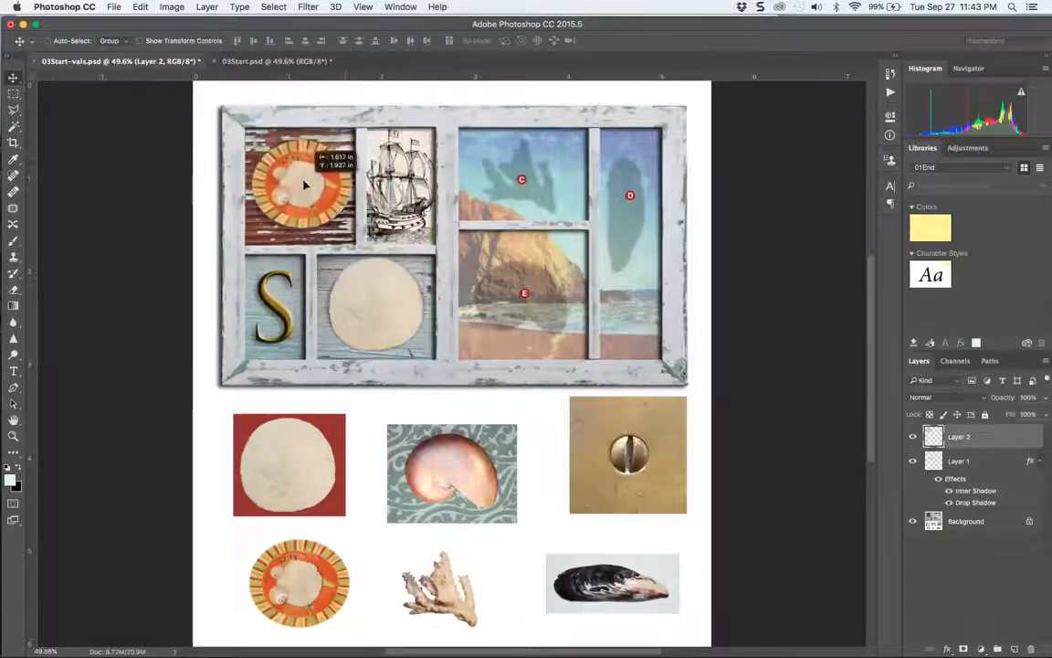
left_click_drag(384, 267, 410, 273)
Step back through the history of 03Start.psd past the plate cut, selection and crop to restore the uncropped image.
left_click(269, 61)
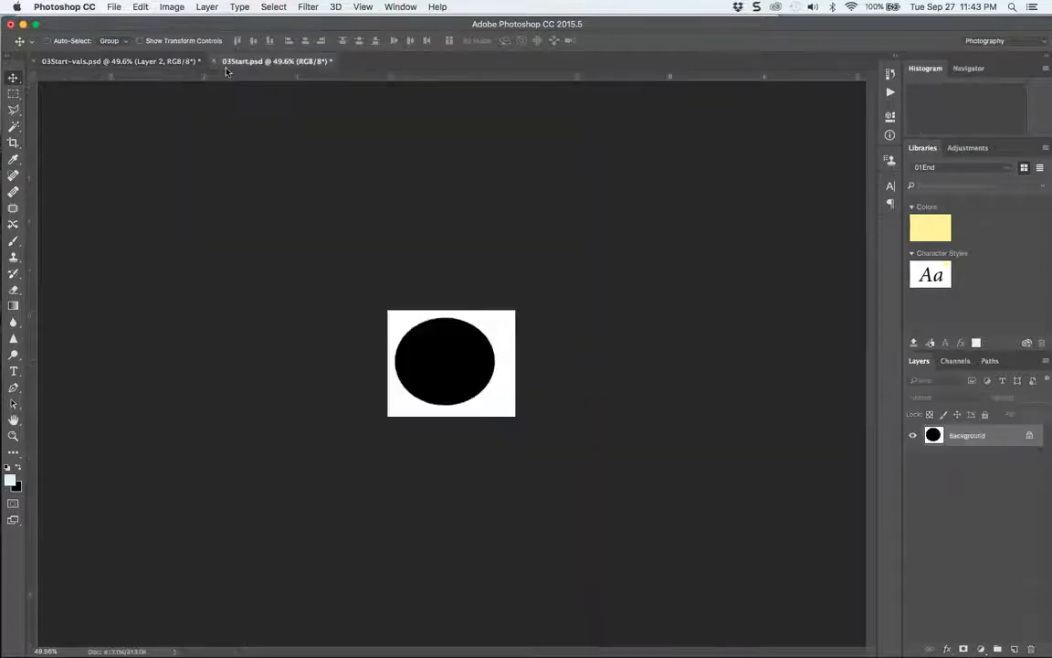
left_click(139, 7)
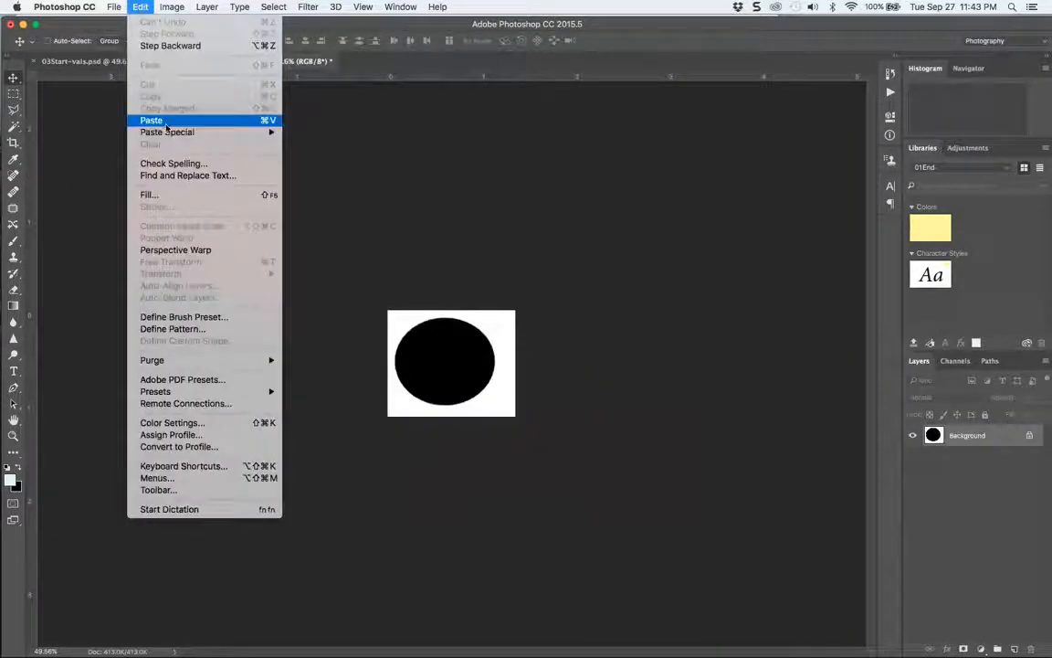
left_click(145, 45)
left_click(139, 7)
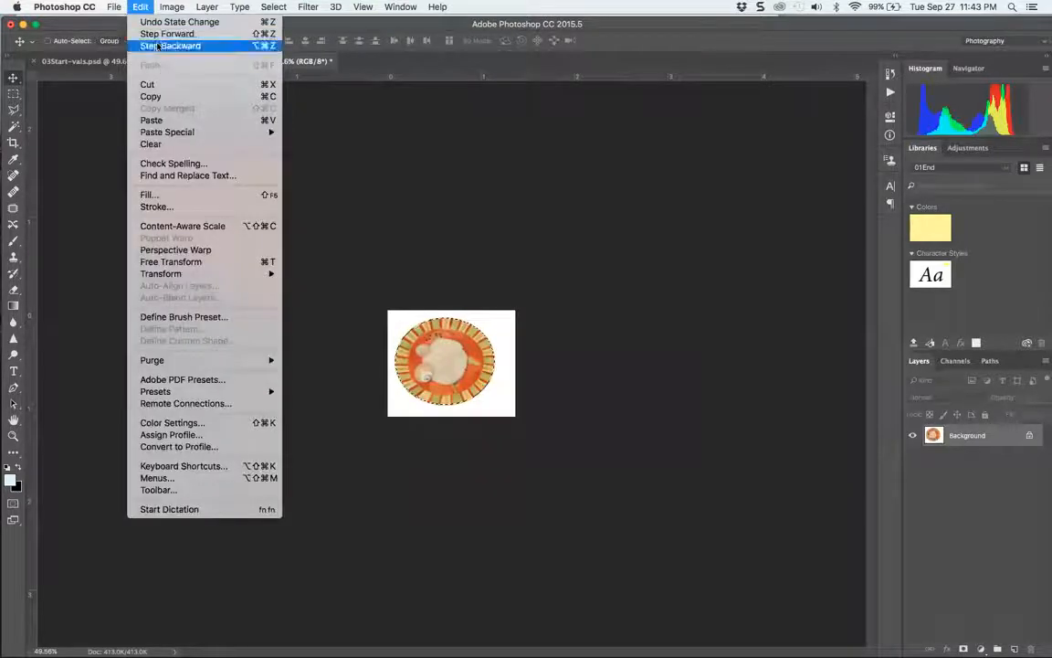
left_click(157, 44)
left_click(140, 7)
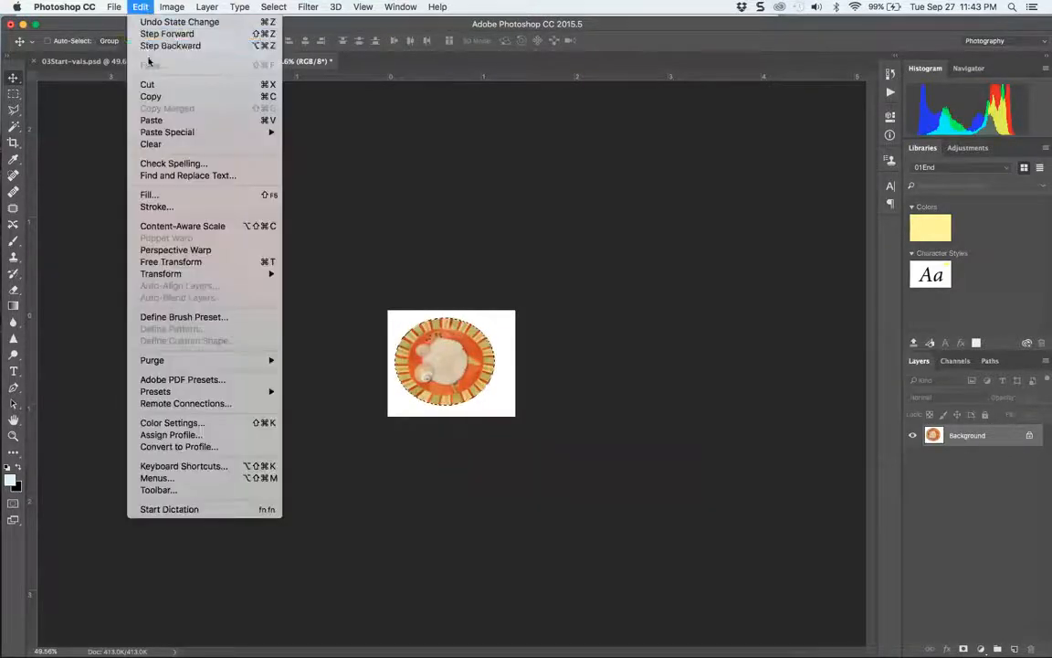
left_click(152, 46)
left_click(140, 7)
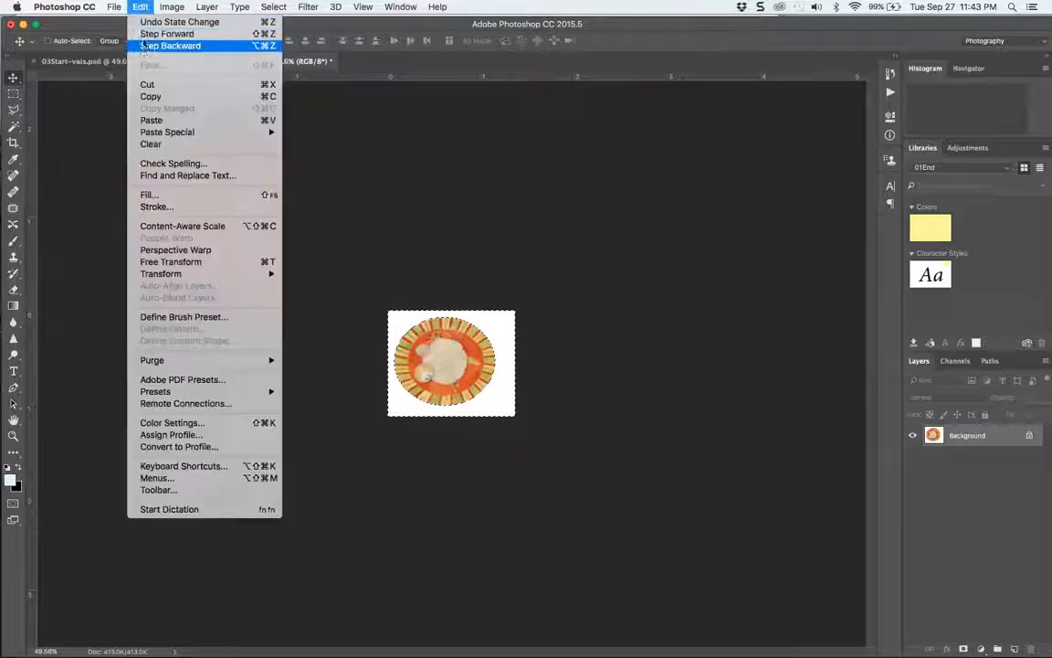
left_click(152, 42)
left_click(142, 7)
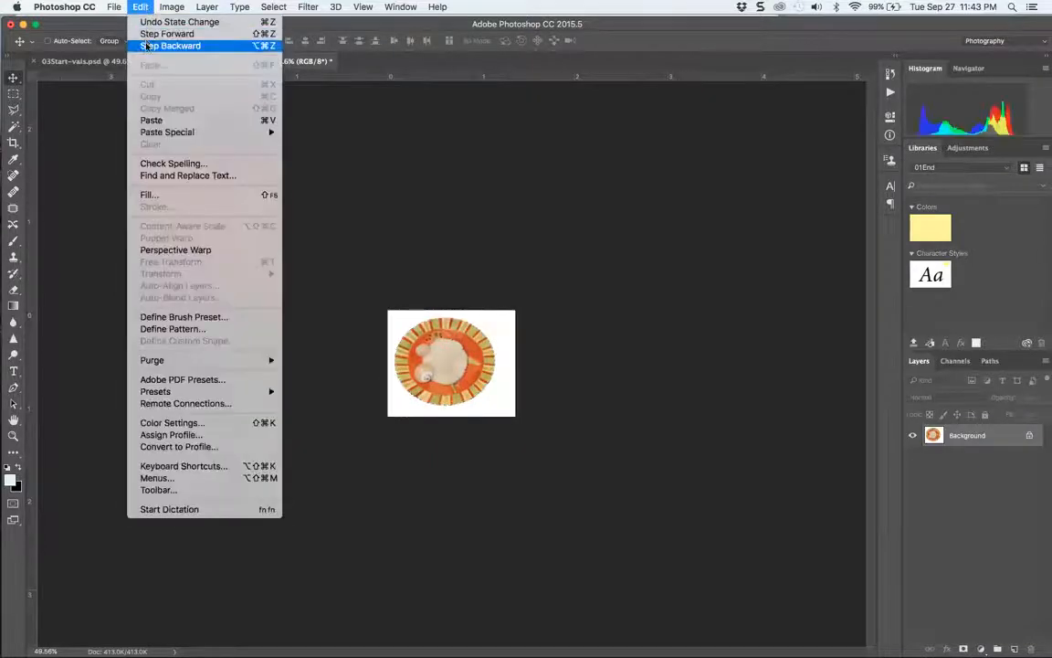
left_click(150, 40)
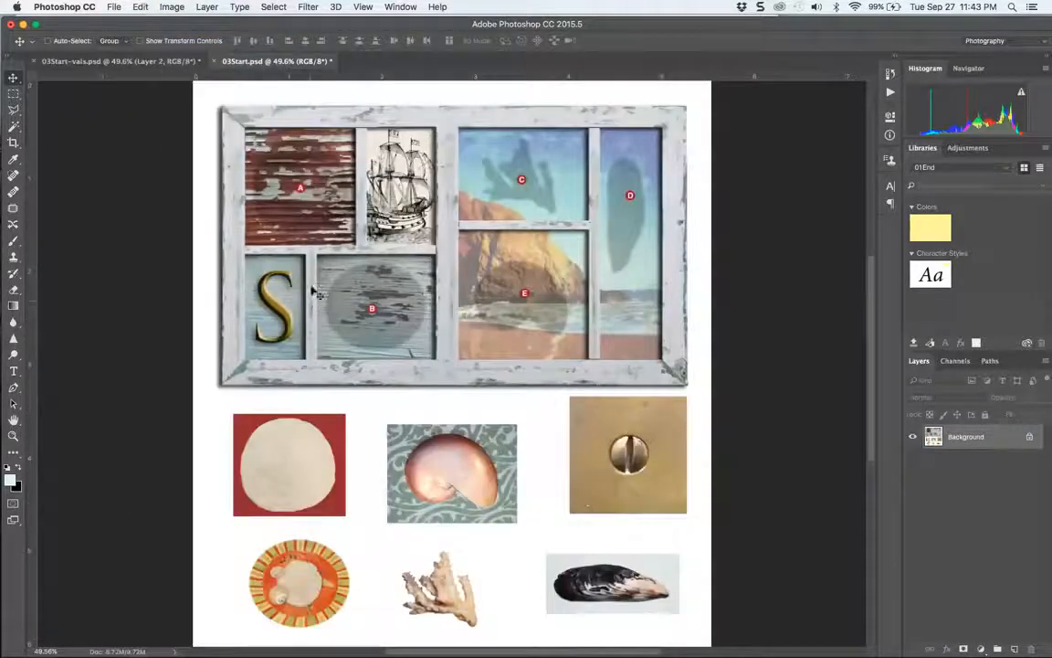
Open 03End.psd from the Lesson 03 folder to check the finished collage's layout.
left_click(22, 23)
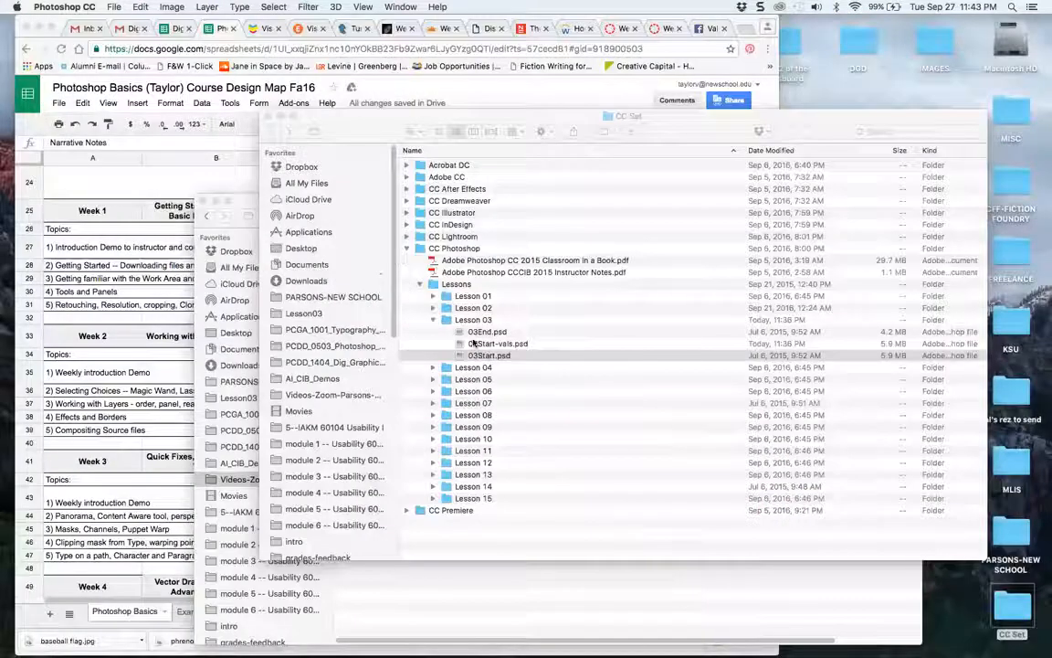
left_click(477, 333)
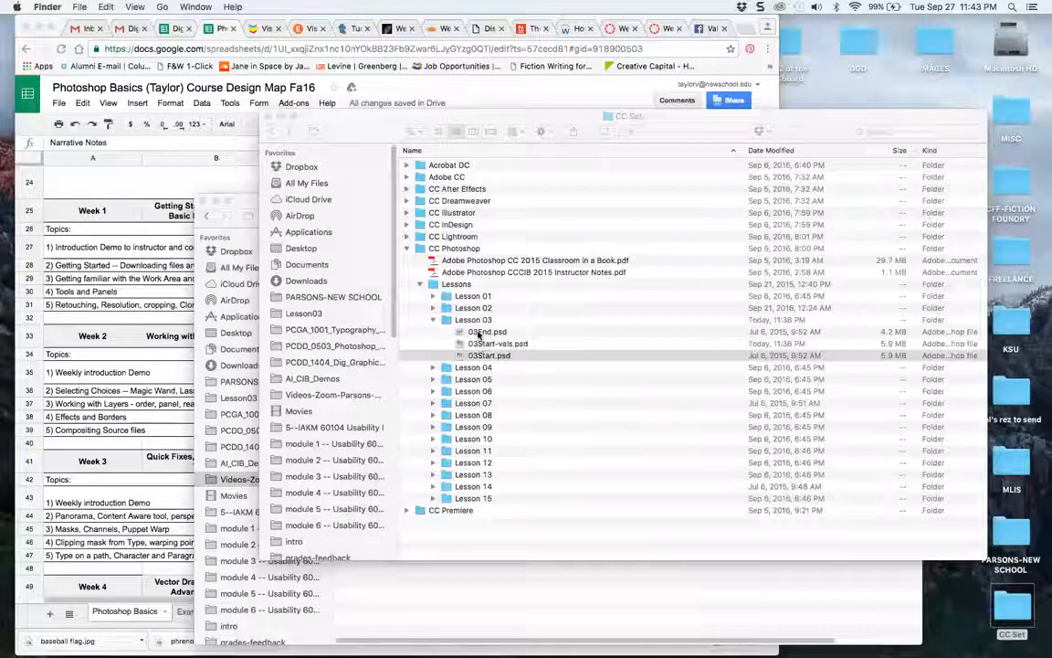
double_click(477, 333)
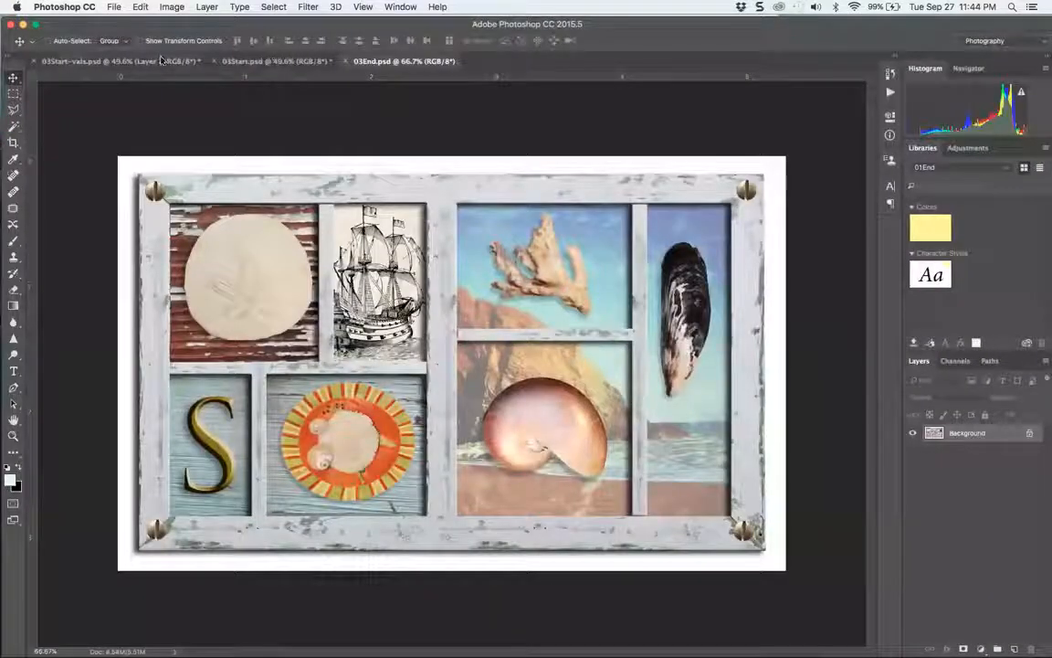
In 03Start-vals.psd, move the plate off panel A towards panel E and place the sand dollar over panel A.
left_click_drag(341, 198, 456, 323)
mouse_move(384, 314)
left_mouse_down()
mouse_move(348, 255)
mouse_move(419, 274)
mouse_move(286, 131)
left_mouse_up()
In 03Start-vals.psd, rename the sand dollar layer "shell" and the plate layer "shell plate".
left_click(959, 460)
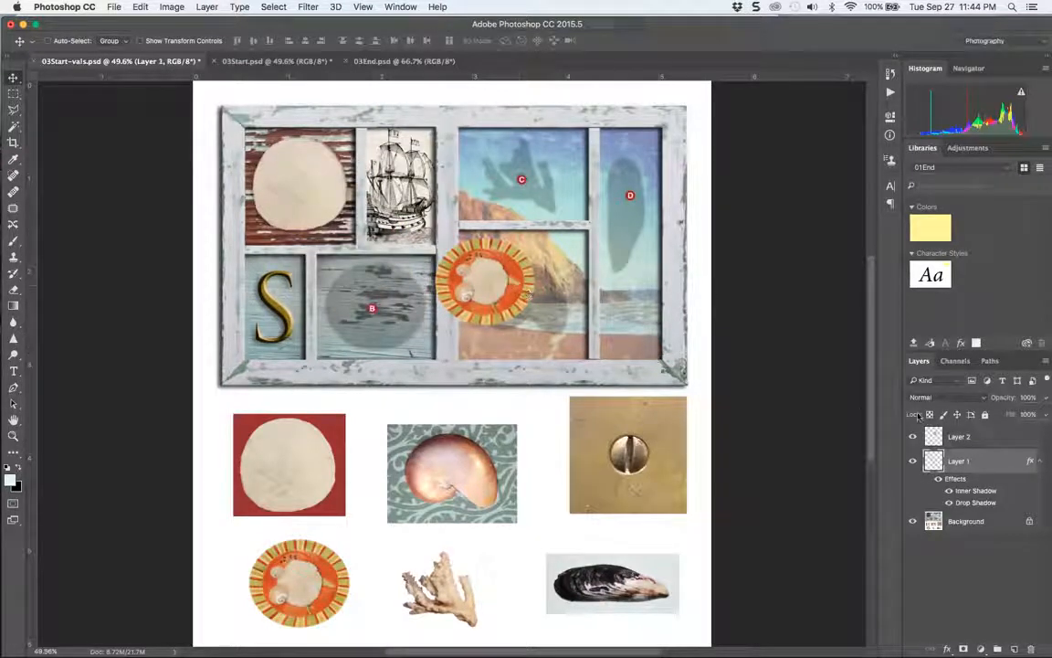
double_click(962, 469)
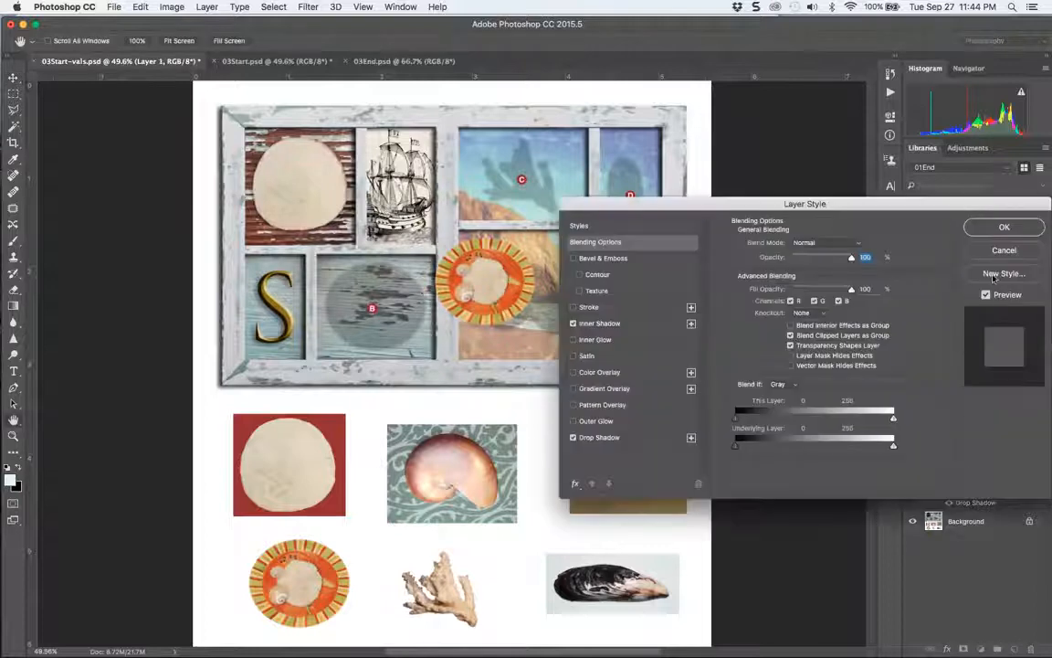
left_click(1003, 249)
double_click(959, 460)
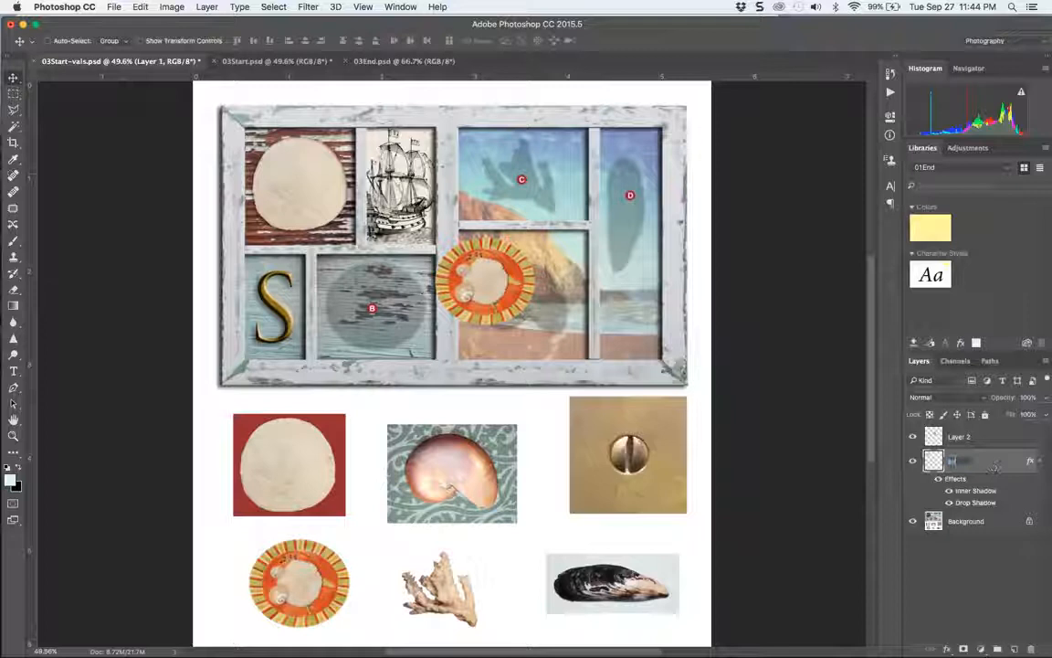
type("shell")
key("Return")
left_click(955, 439)
double_click(956, 435)
type("shell")
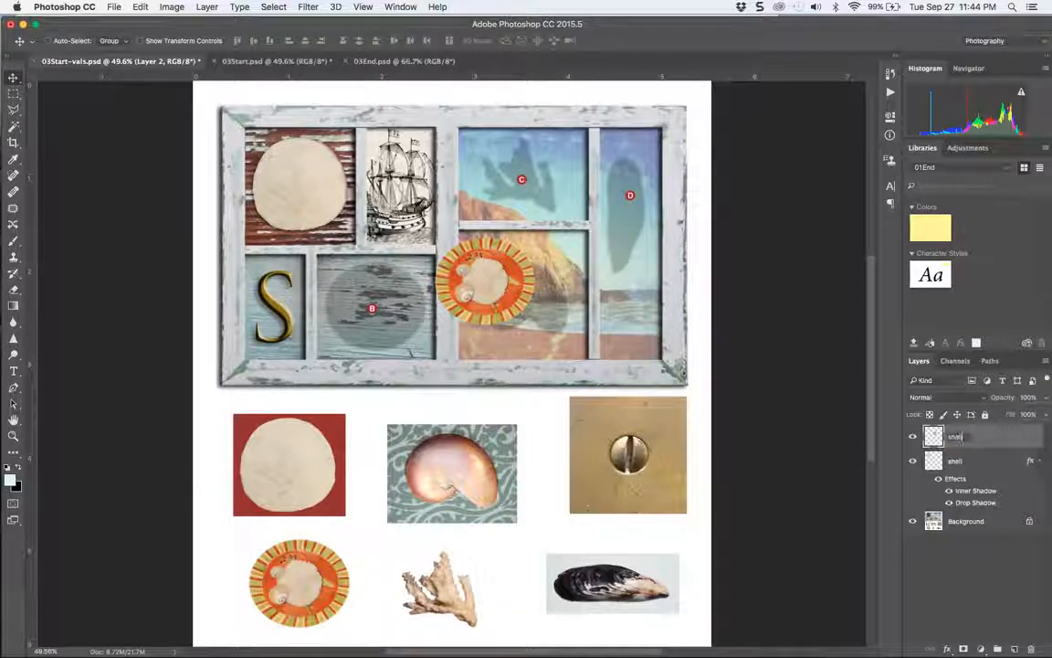
key("Return")
Move the striped plate onto the grey circle in the blue wood panel marked B.
left_click_drag(493, 291, 391, 306)
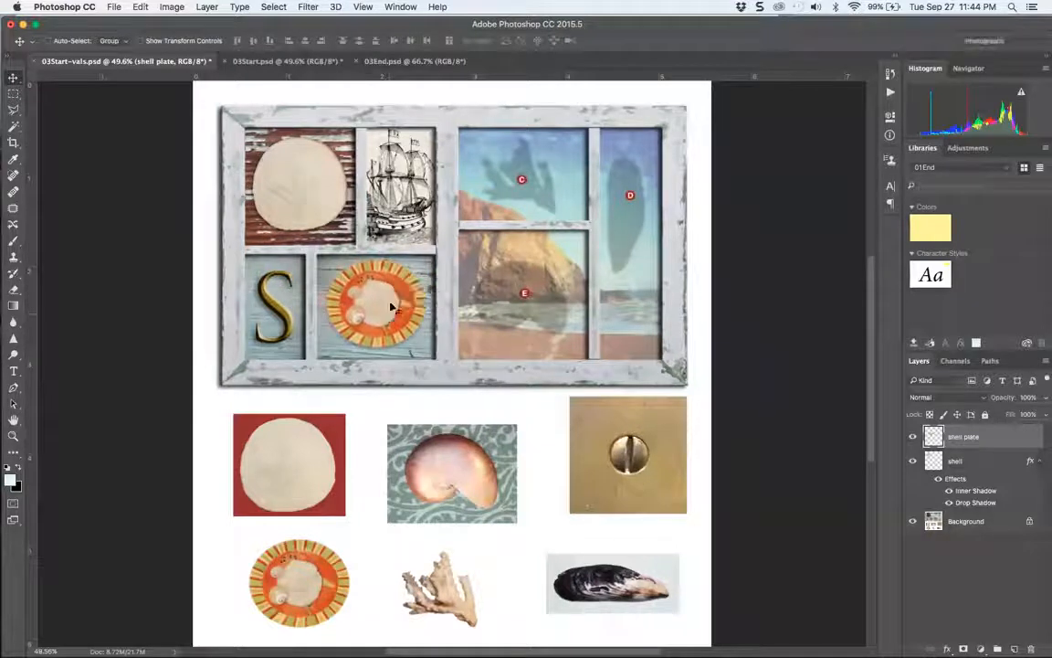
key("super+plus")
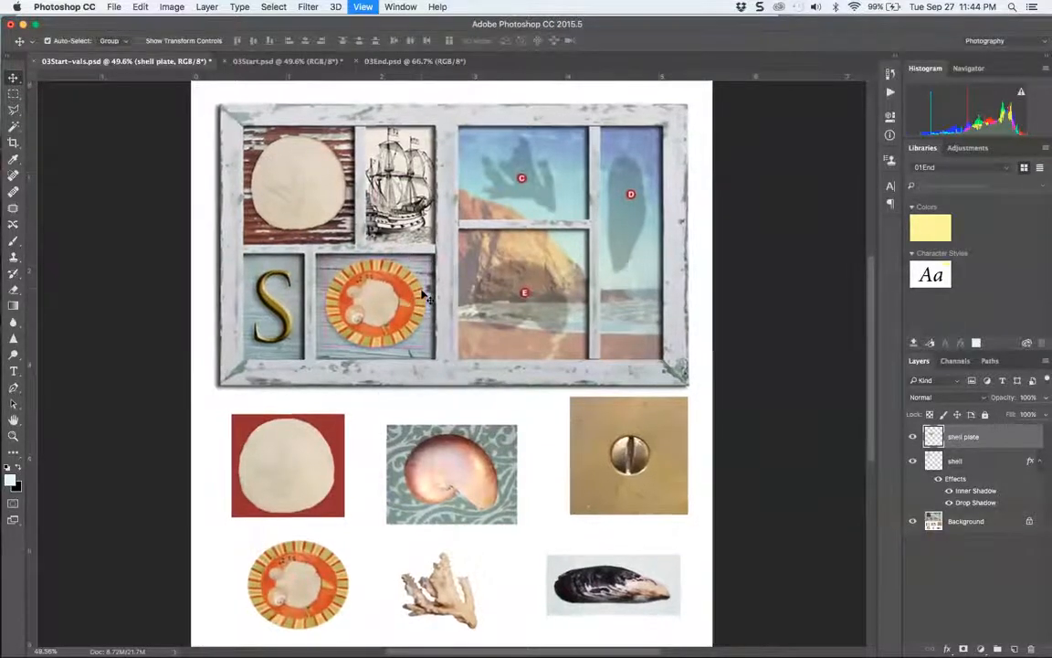
key("super+plus")
key("super+plus")
key("super+plus")
left_click_drag(350, 230, 487, 455)
Copy the layer style with inner shadow and drop shadow from the shell layer to the shell plate layer.
left_click(1005, 468)
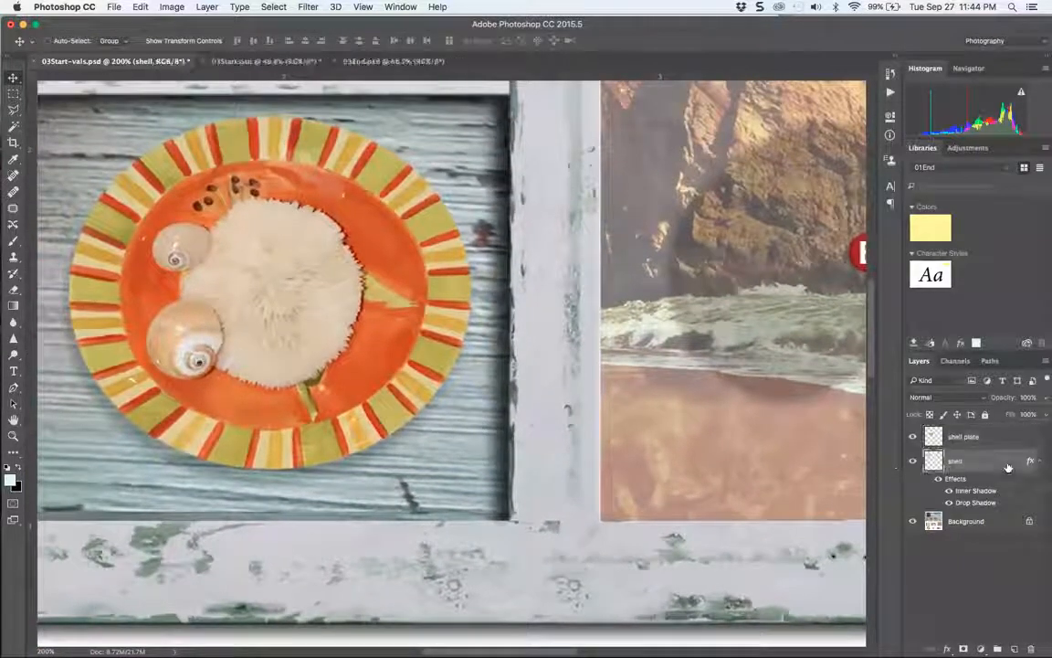
right_click(1006, 466)
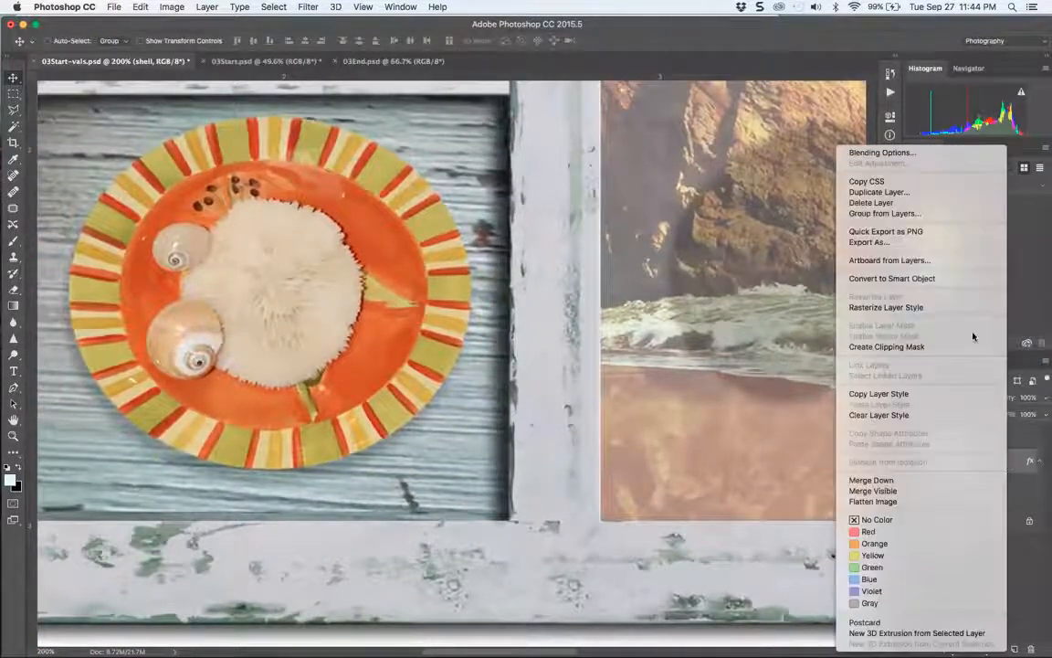
left_click(913, 394)
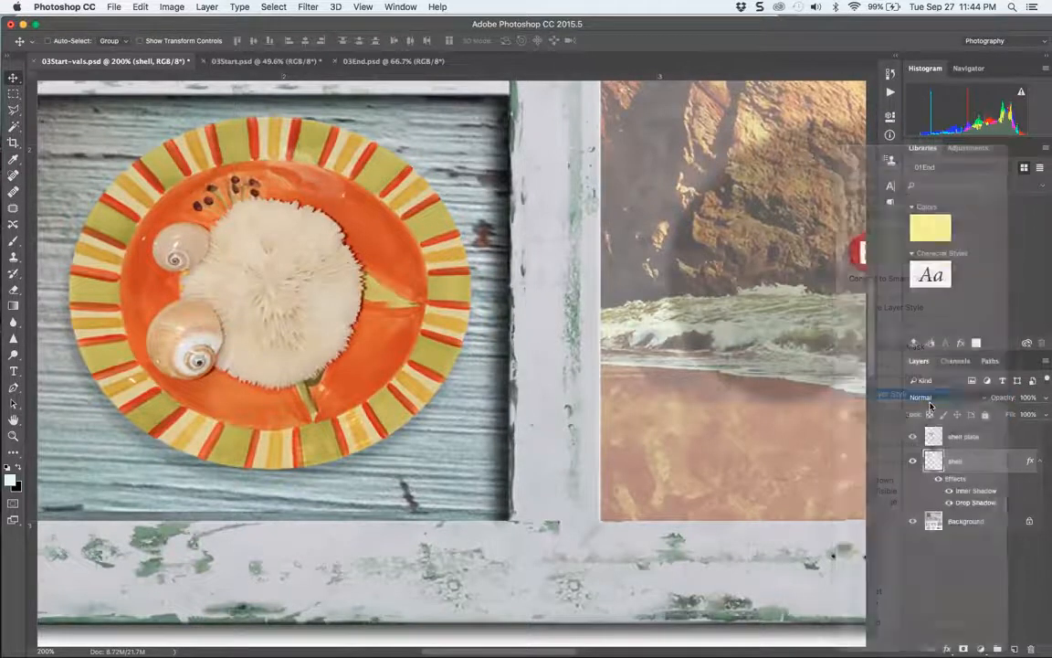
left_click(966, 435)
right_click(970, 429)
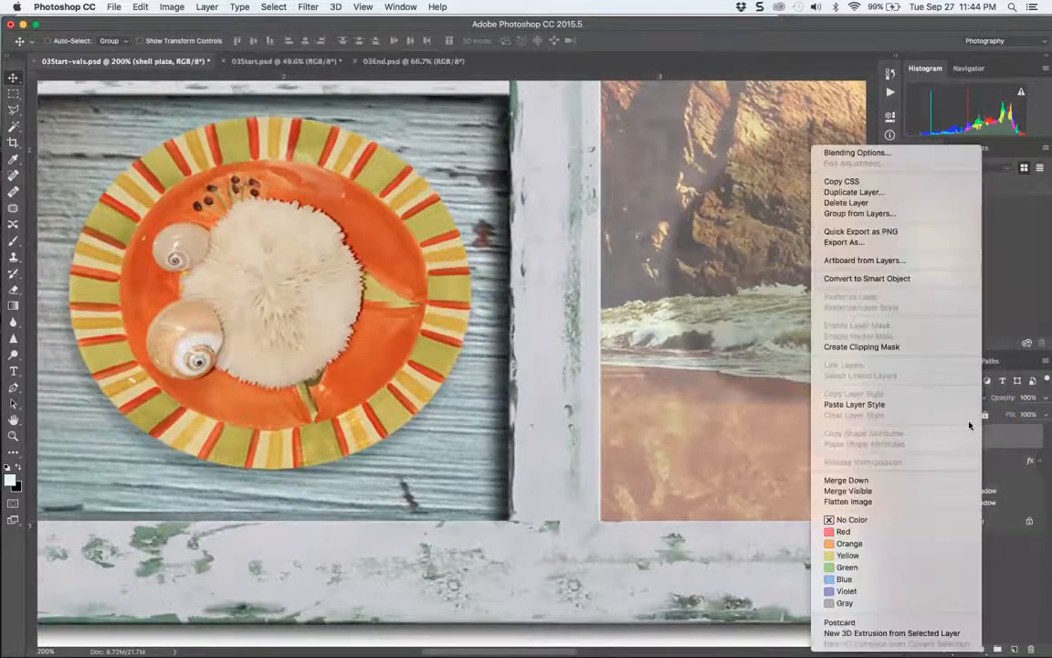
left_click(900, 403)
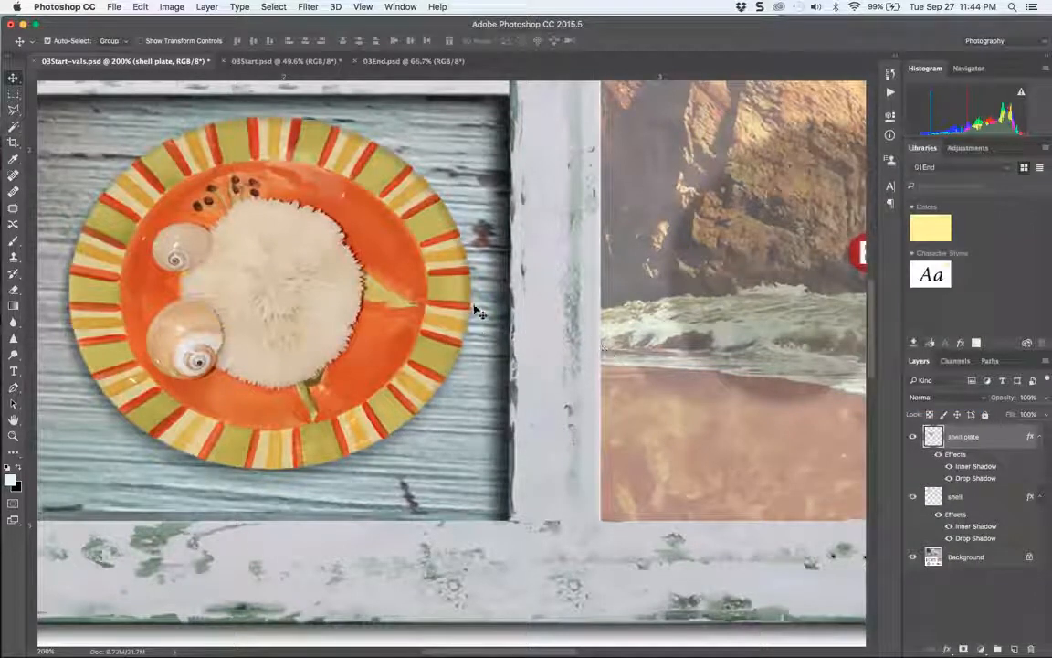
Save 03Start-vals.psd with Maximize Compatibility enabled.
key("super+minus")
key("super+minus")
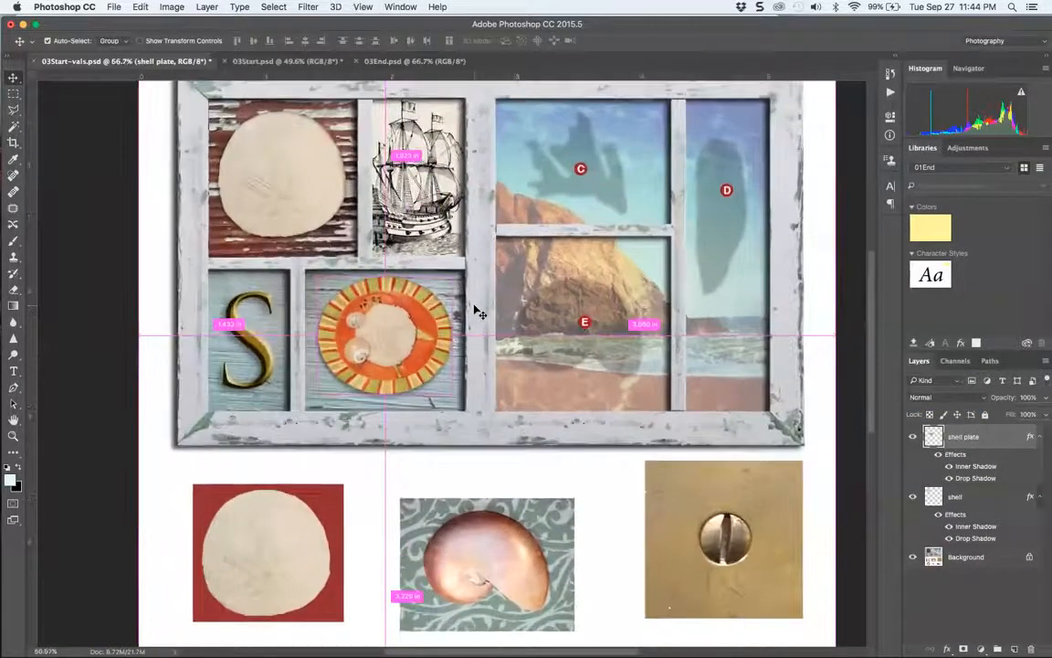
key("super+plus")
key("super+minus")
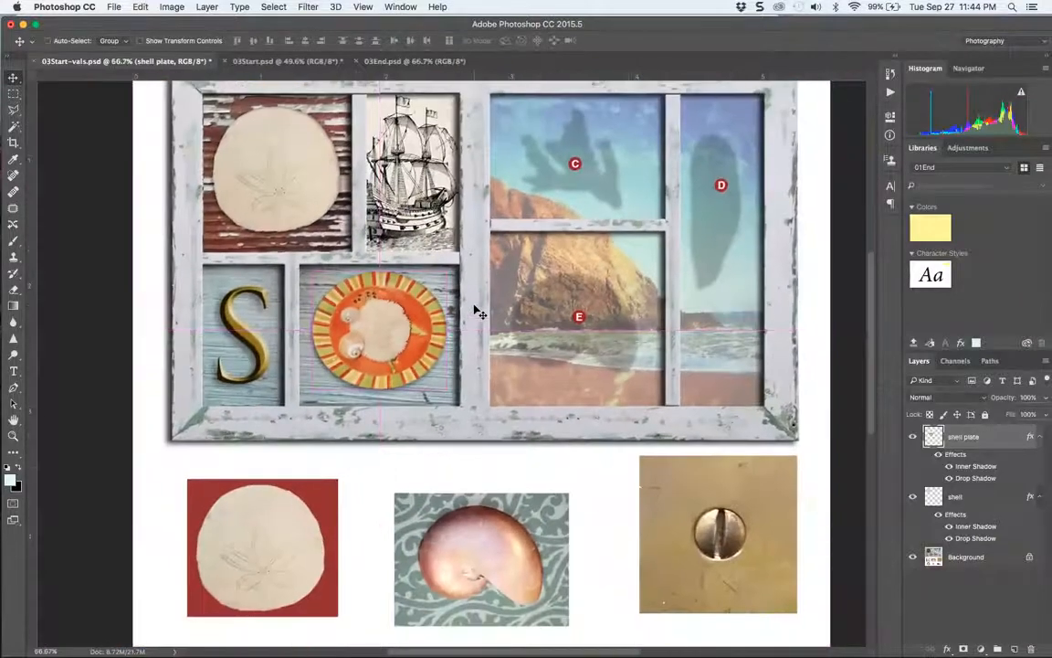
key("super+s")
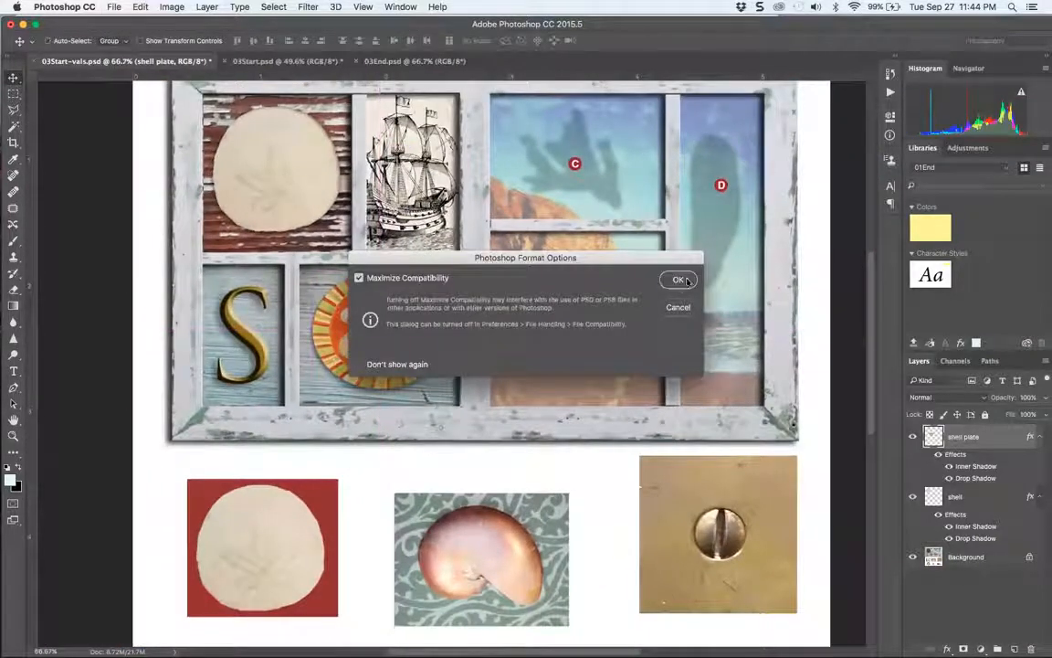
left_click(677, 282)
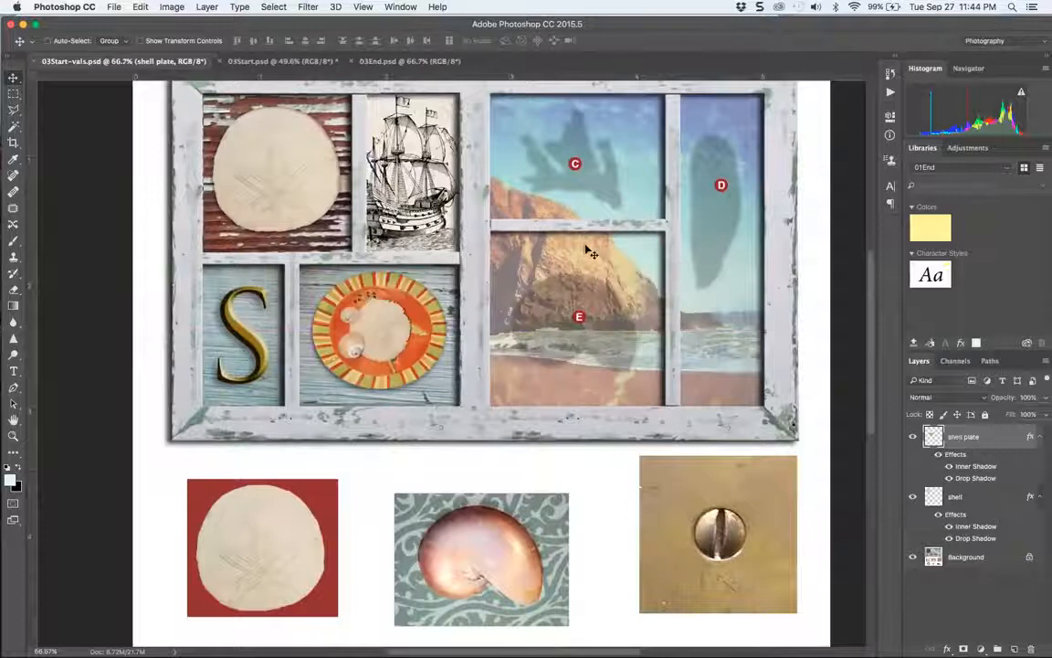
In 03Start.psd, crop the image to the nautilus shell on its green patterned background.
scroll(574, 405, "down", 5)
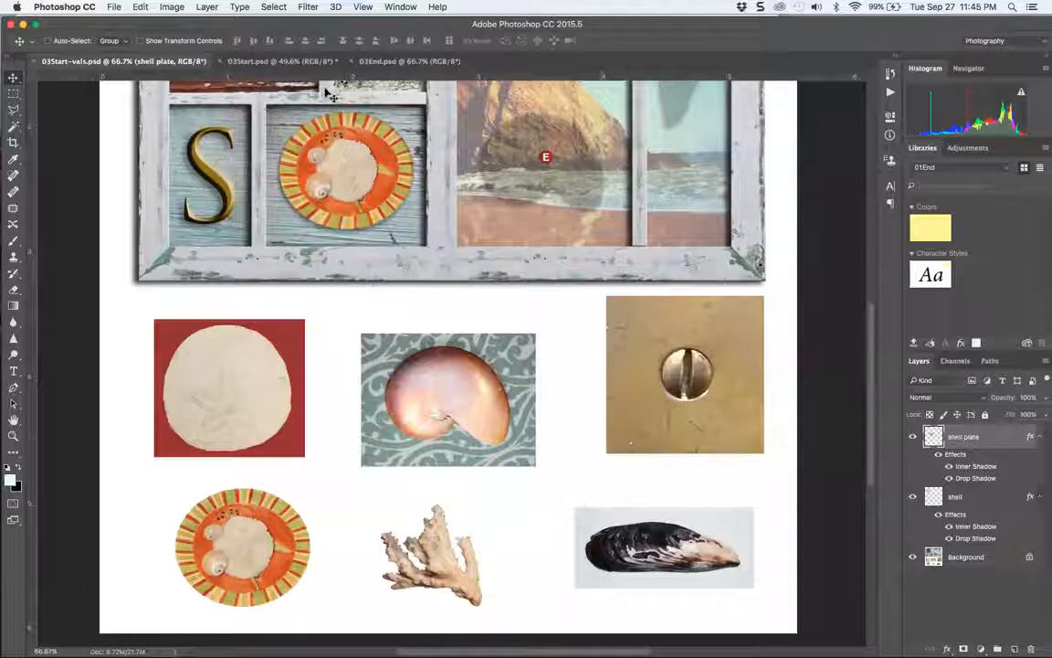
left_click(269, 60)
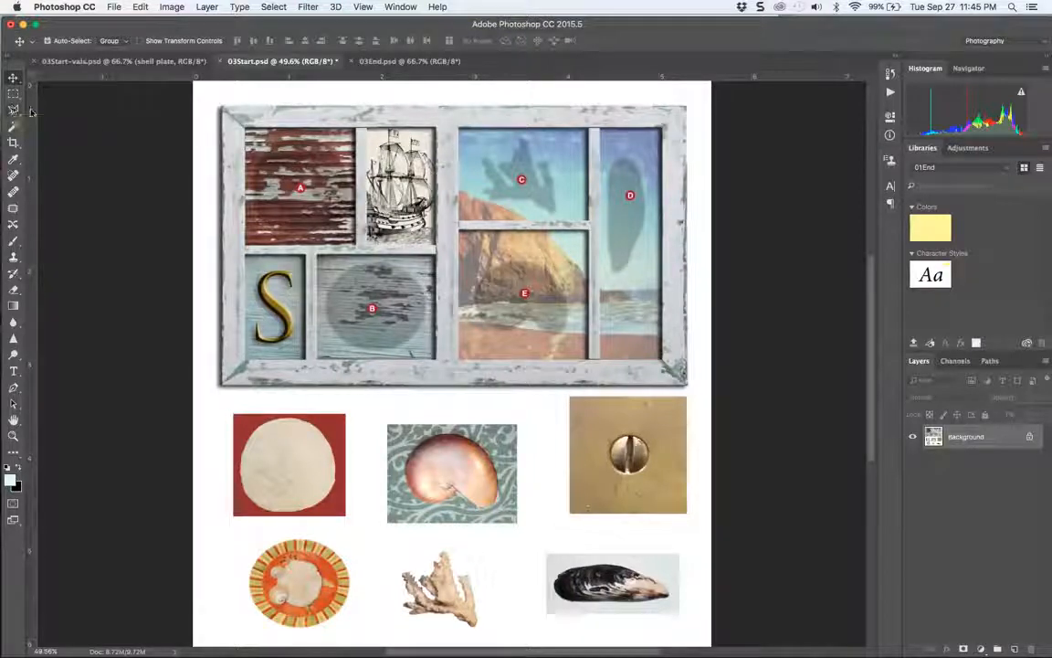
key("super+plus")
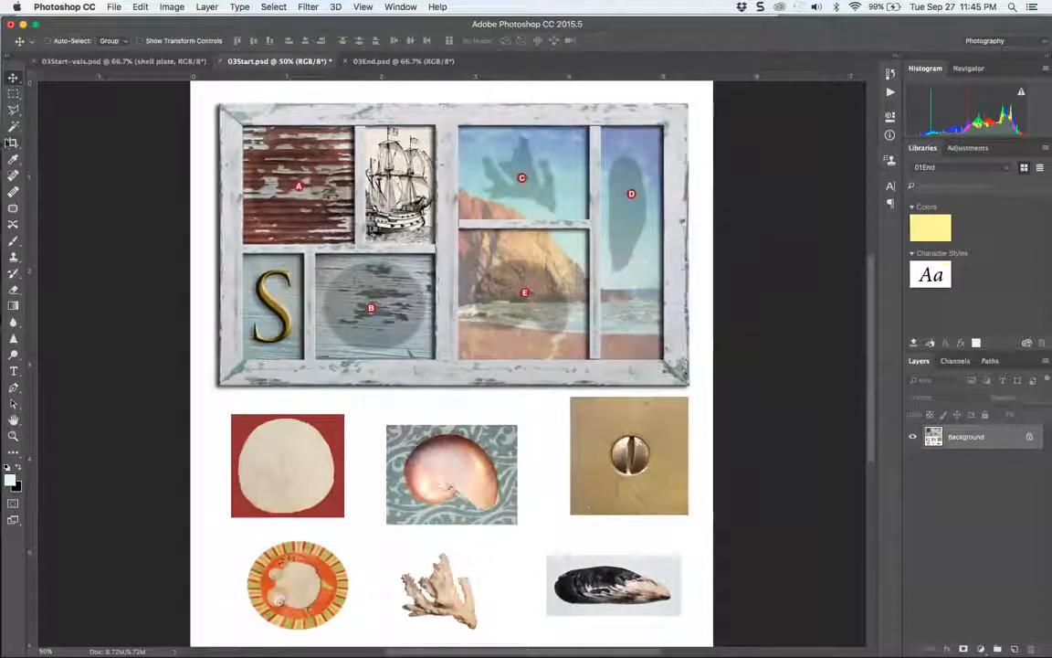
key("c")
left_click_drag(386, 424, 513, 524)
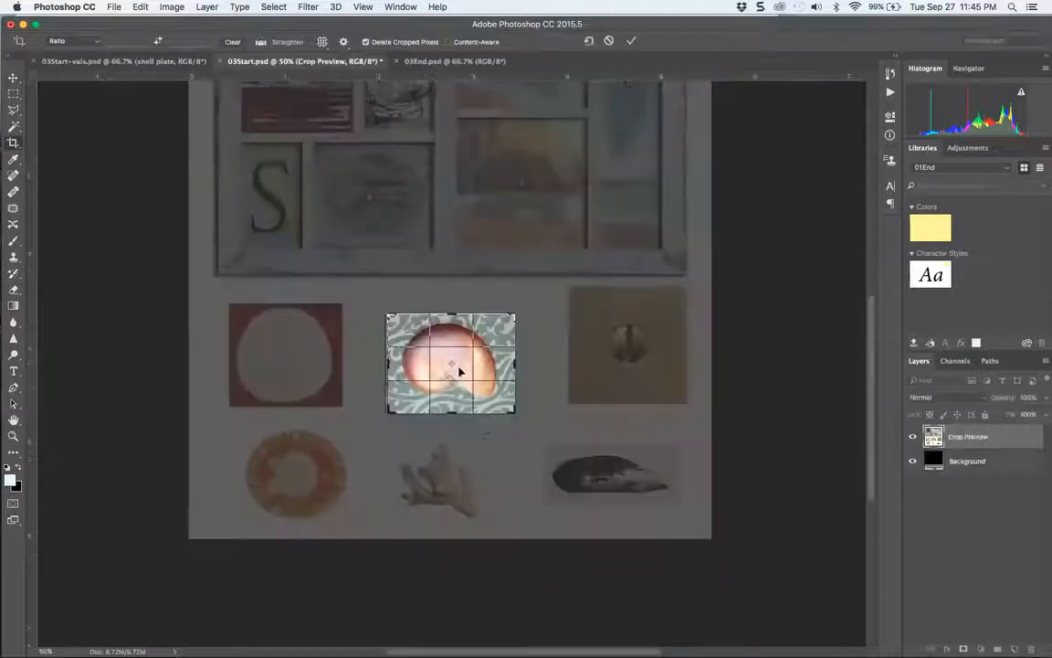
left_click_drag(450, 311, 450, 313)
left_click_drag(457, 394, 449, 405)
key("Return")
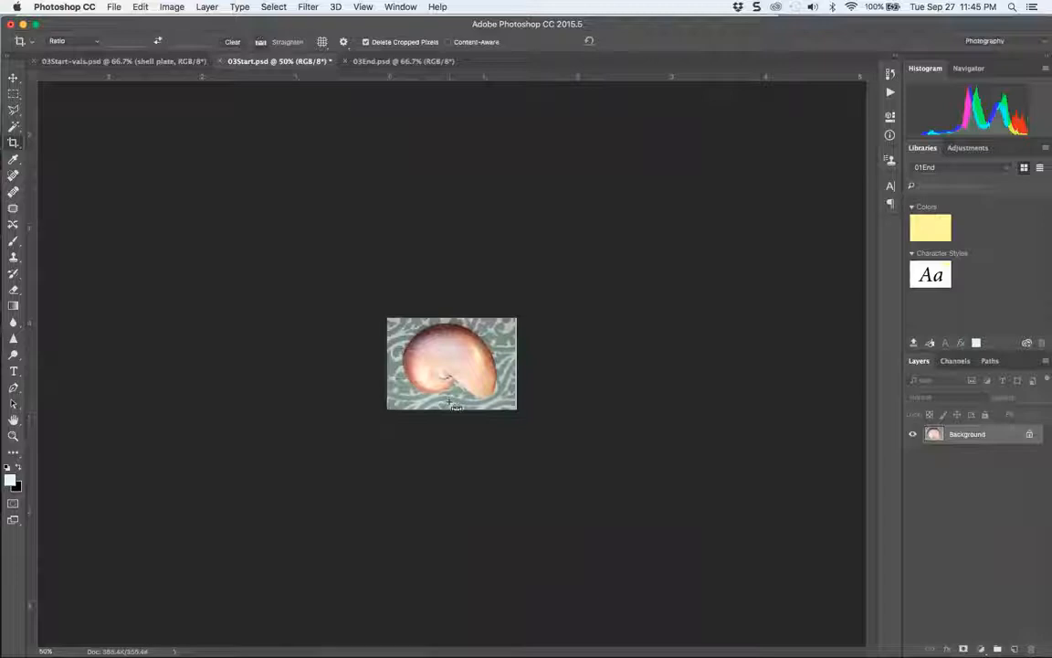
Select the green patterned background around the nautilus shell with the Quick Selection tool, undoing the first stroke and painting it again.
key("super+plus")
key("super+plus")
key("super+plus")
key("super+minus")
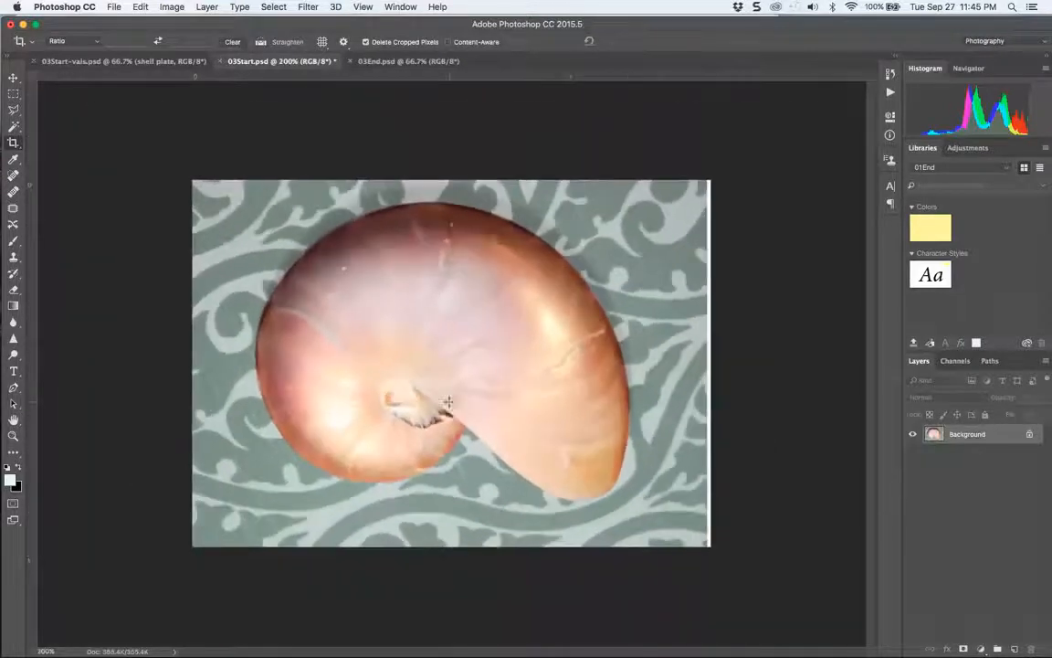
left_click(13, 125)
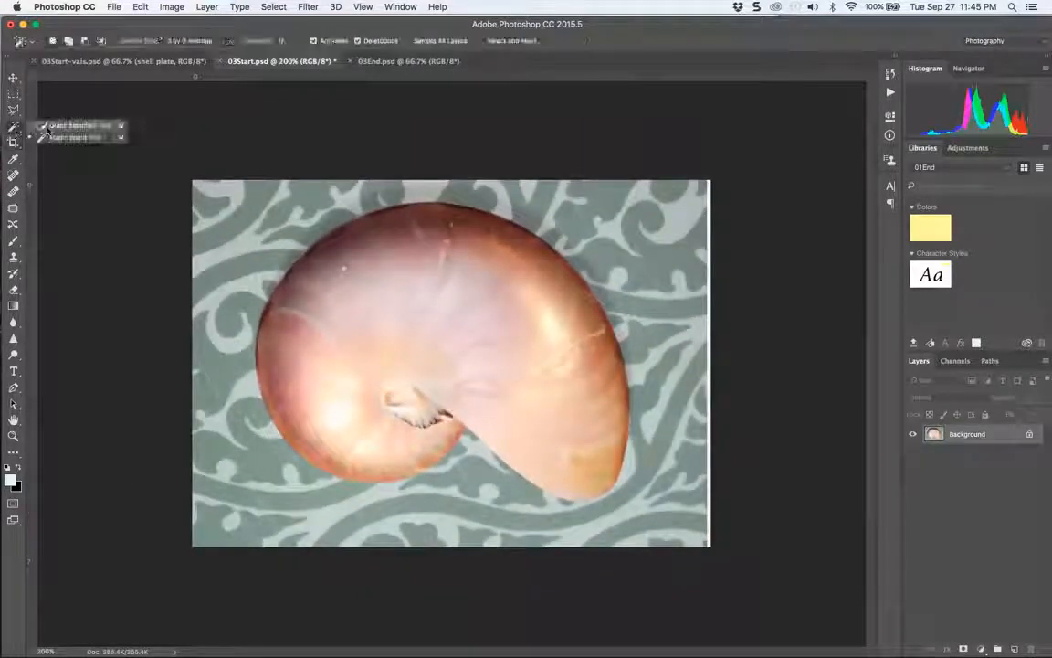
left_click(55, 118)
mouse_move(216, 388)
left_mouse_down()
mouse_move(234, 257)
mouse_move(318, 237)
mouse_move(315, 215)
mouse_move(429, 203)
left_mouse_up()
key("super+z")
mouse_move(317, 195)
left_mouse_down()
mouse_move(456, 188)
mouse_move(607, 223)
mouse_move(682, 332)
mouse_move(687, 470)
mouse_move(685, 458)
mouse_move(564, 539)
mouse_move(601, 527)
mouse_move(520, 514)
mouse_move(481, 490)
mouse_move(334, 521)
mouse_move(235, 467)
mouse_move(211, 392)
left_mouse_up()
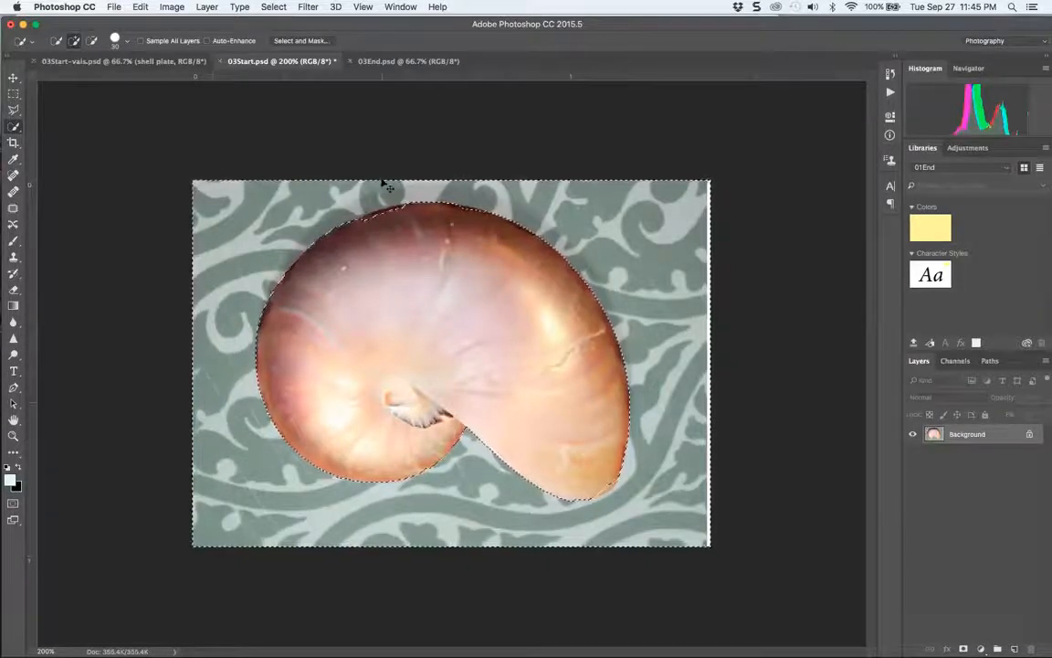
Clean up the background selection with the Magic Wand tool, subtracting stray areas along the shell's rim and tip.
key("super+plus")
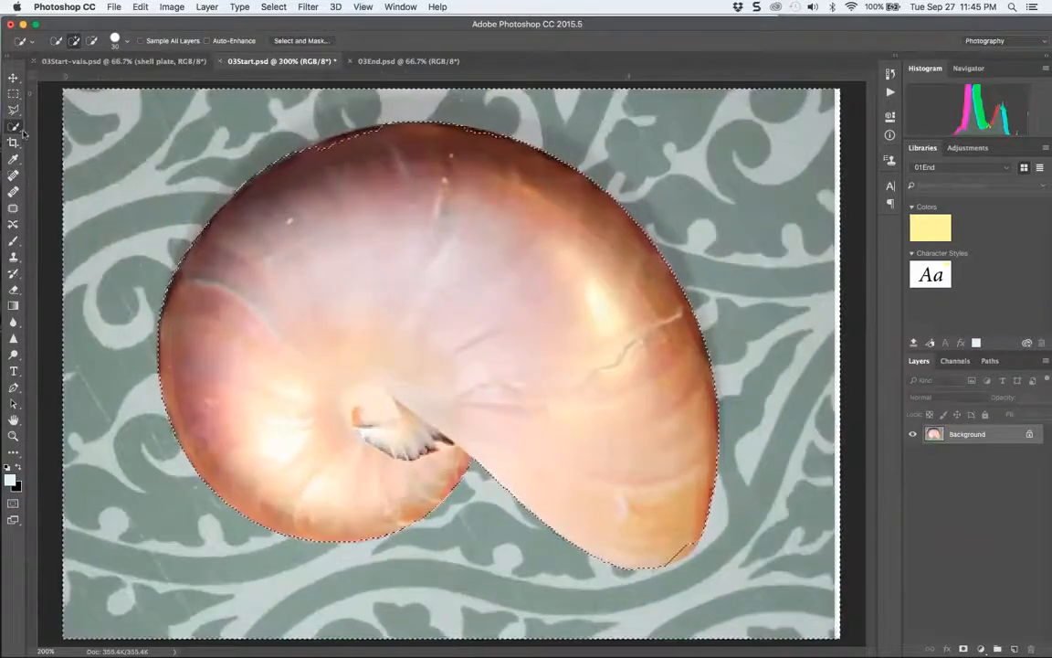
left_click(16, 129)
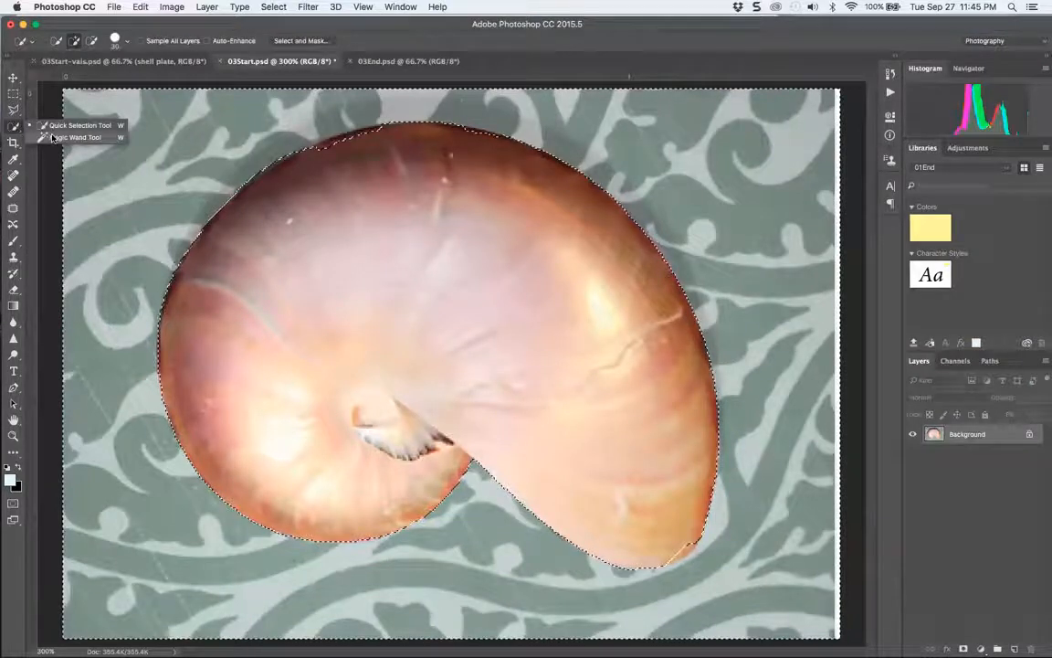
left_click(53, 137)
key("alt")
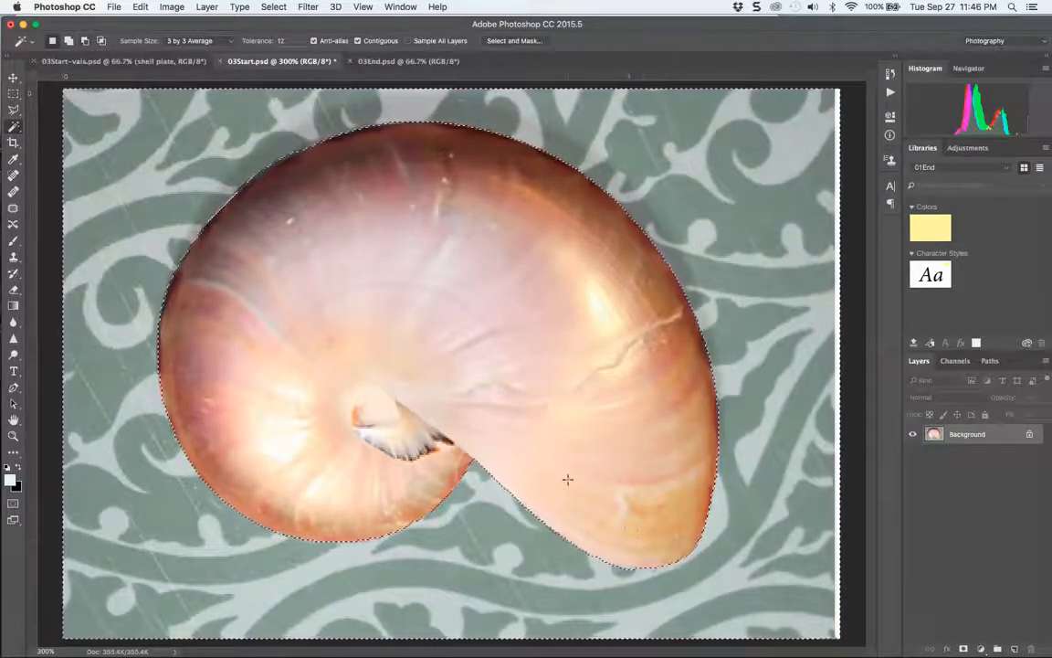
Examine the image's color channels by hiding and showing Red and Green, and return to the layer list.
left_click(956, 360)
left_click(910, 400)
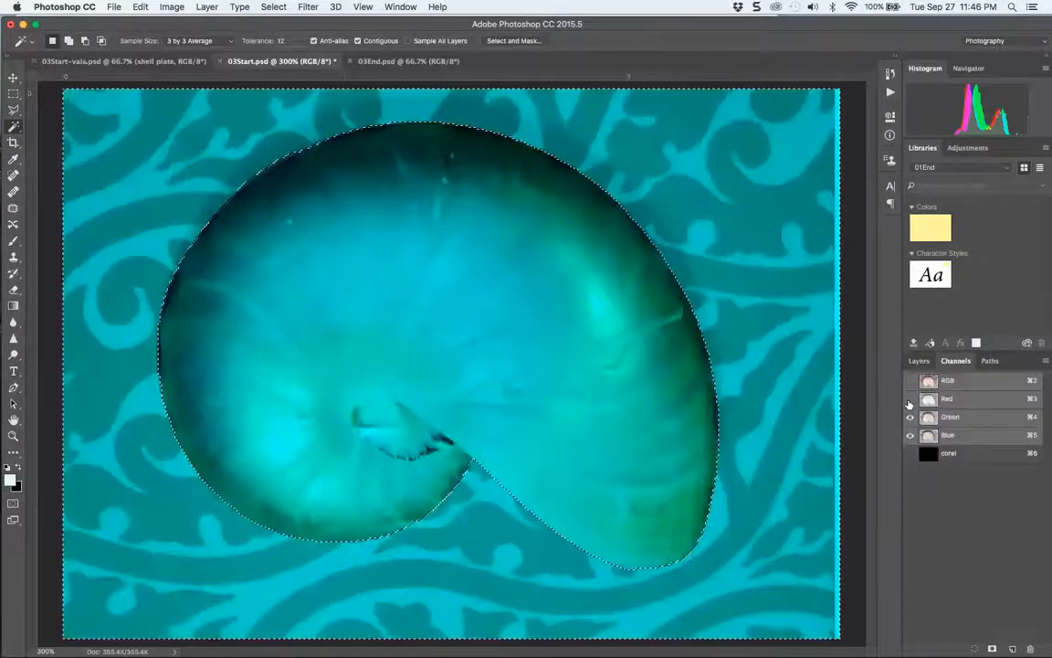
left_click(909, 399)
left_click(909, 417)
left_click(910, 417)
left_click(918, 361)
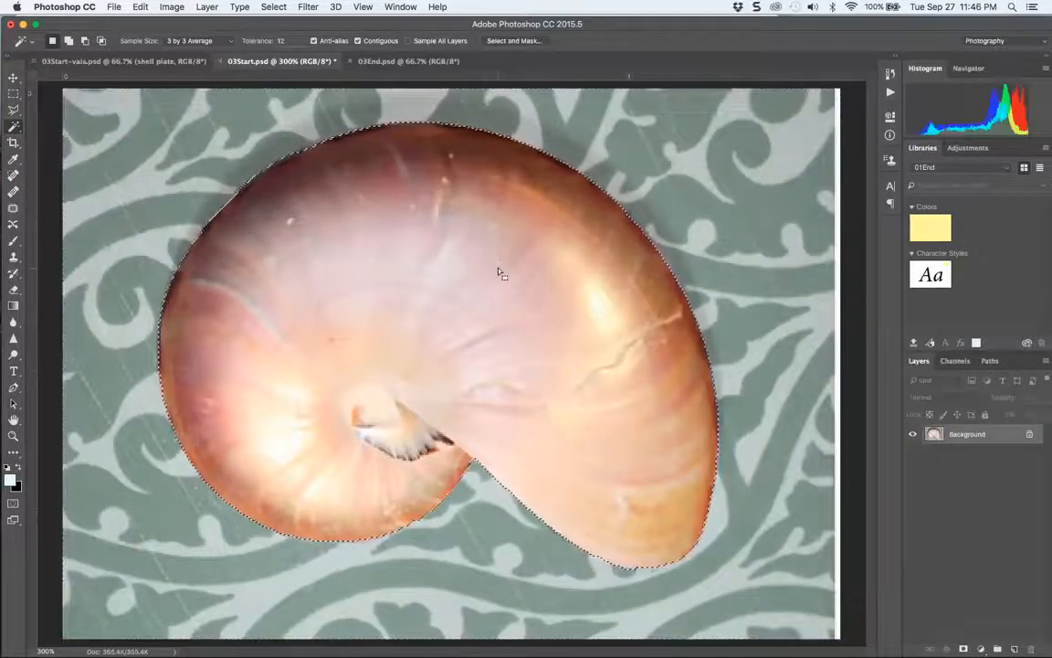
Contract the nautilus shell selection by 1 pixel.
left_click(273, 7)
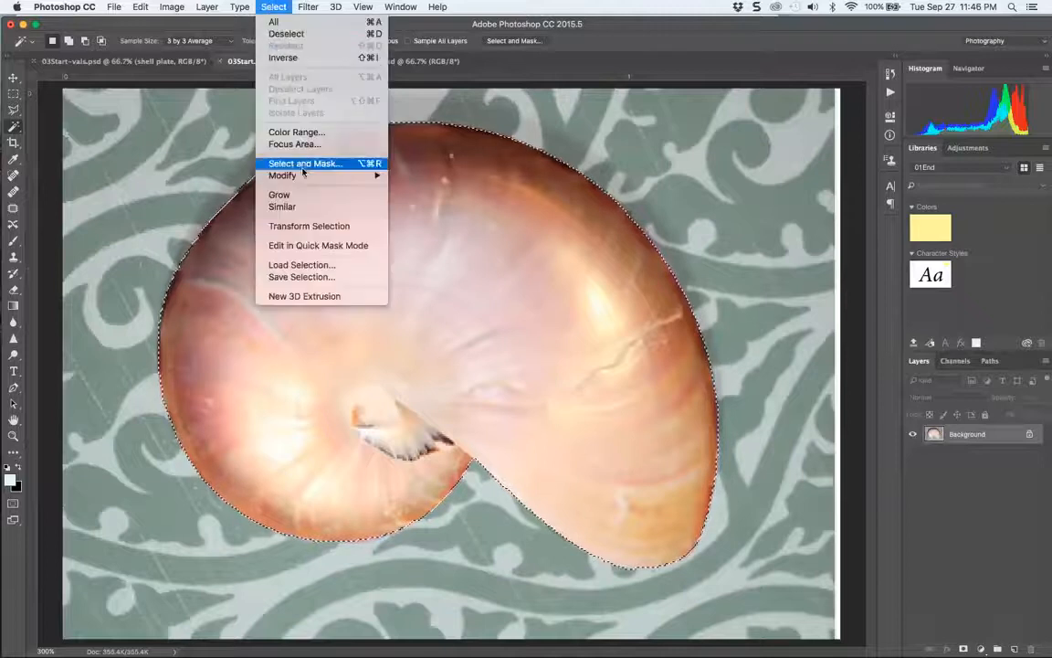
mouse_move(375, 176)
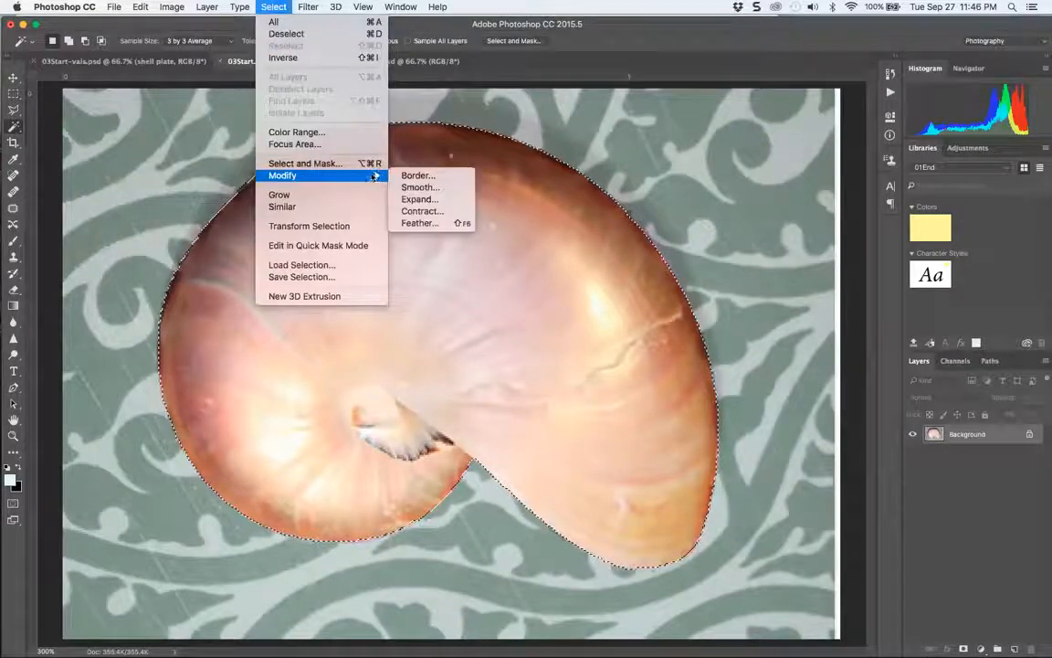
left_click(421, 211)
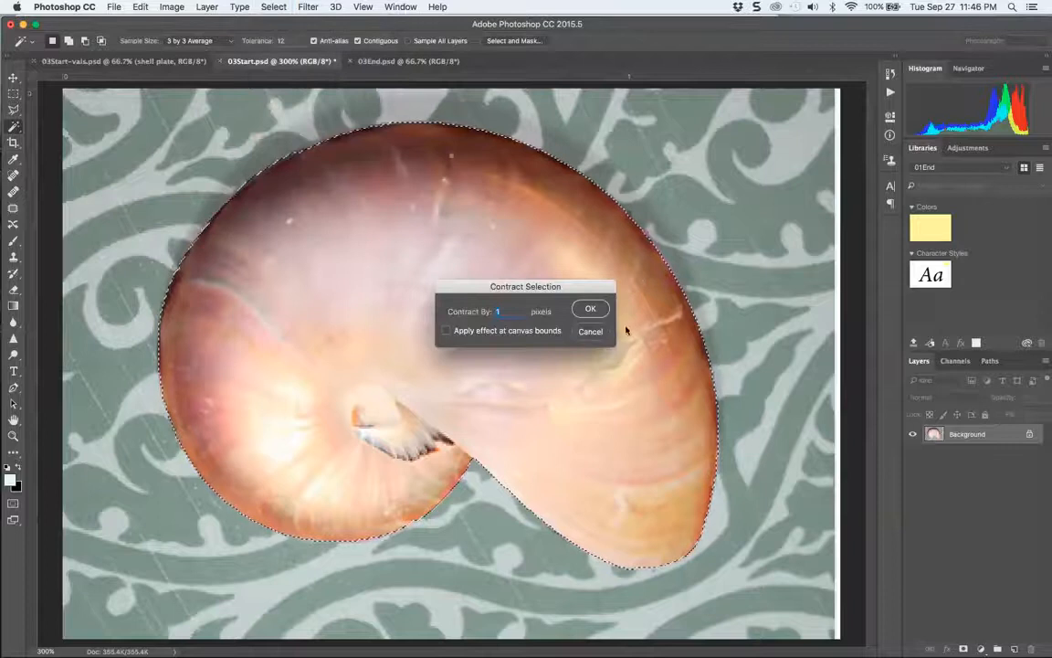
left_click(591, 309)
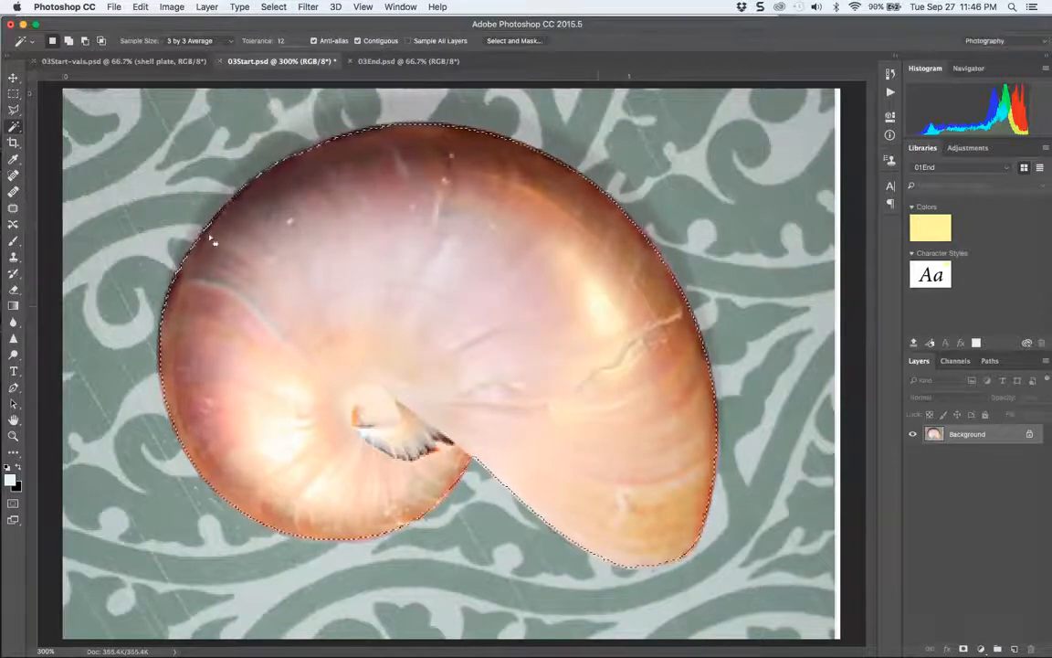
Cut the selected nautilus shell out of its patterned background.
left_click(12, 78)
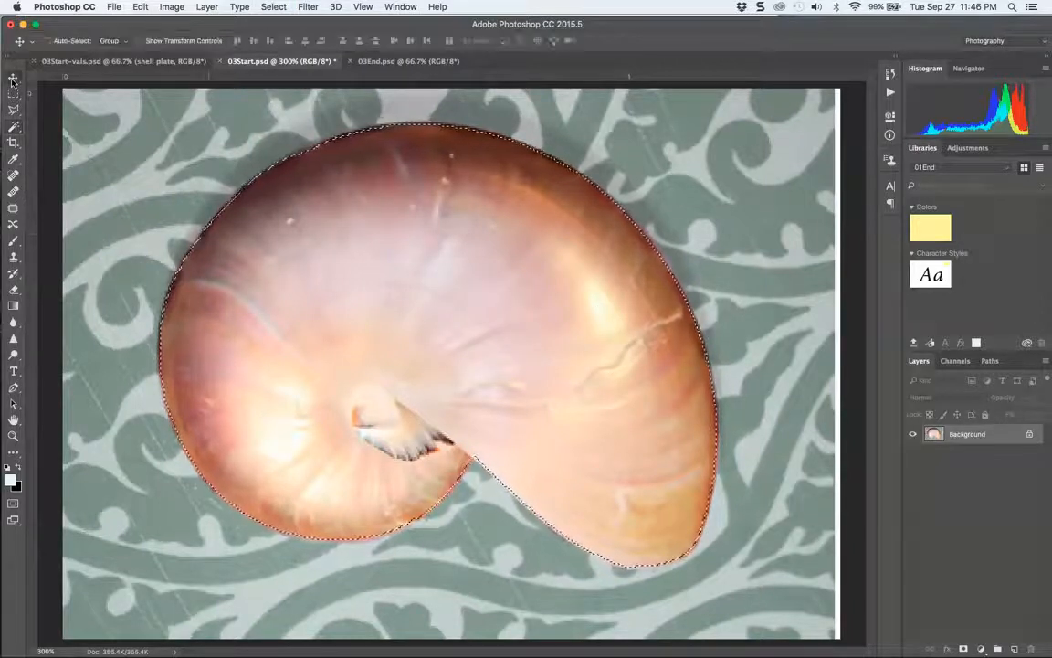
key("super+c")
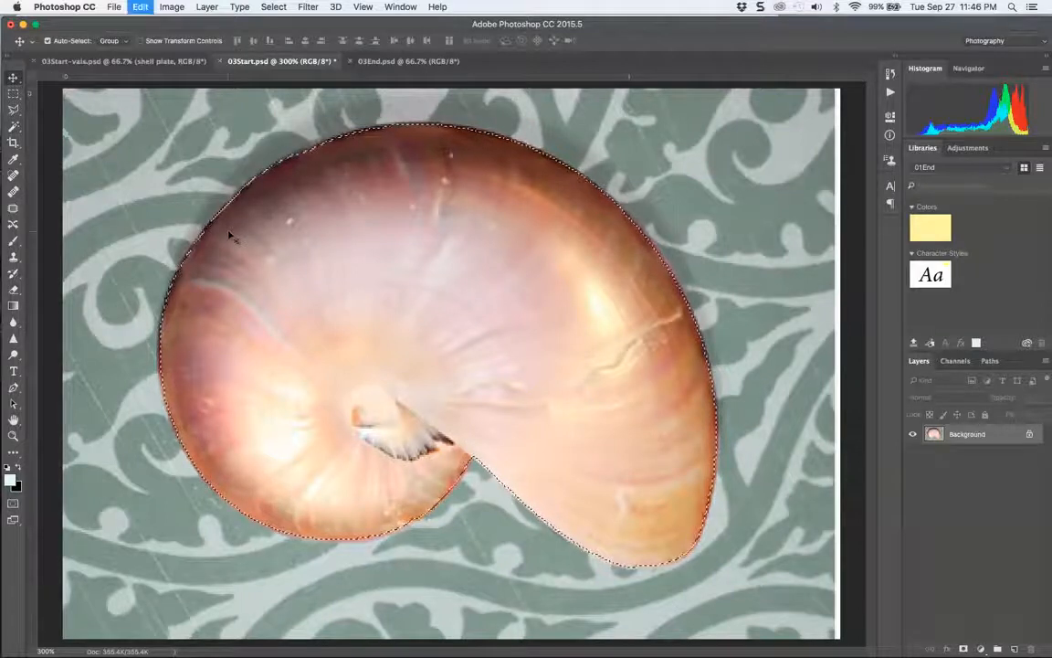
key("super+BackSpace")
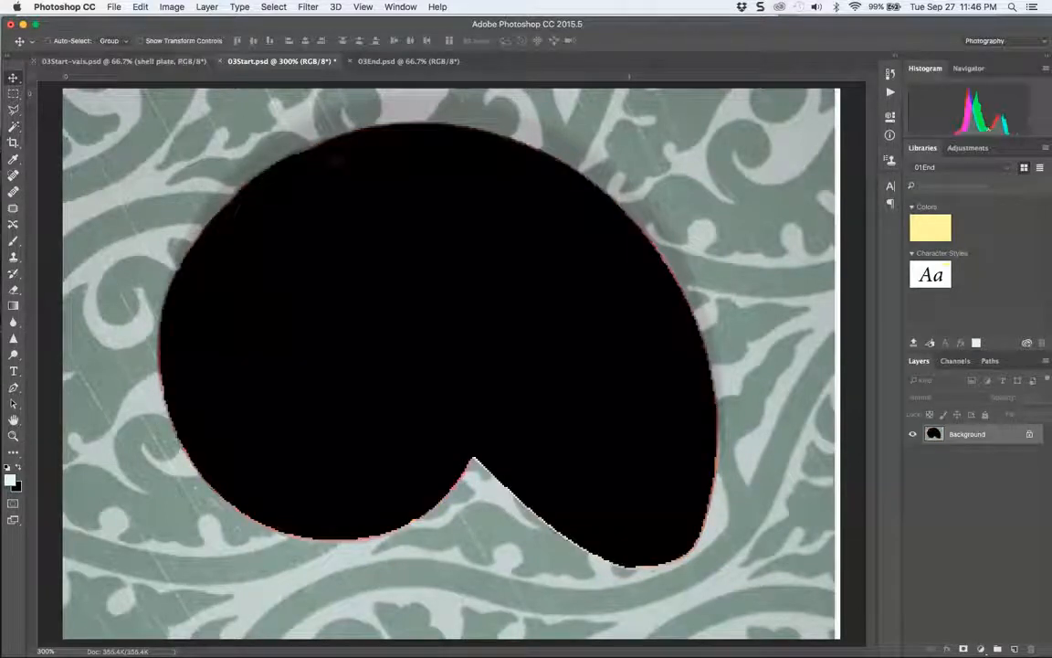
Paste the cut nautilus shell into 03Start-vals.psd and position it over window pane E.
left_click(160, 60)
left_click_drag(453, 270, 438, 387)
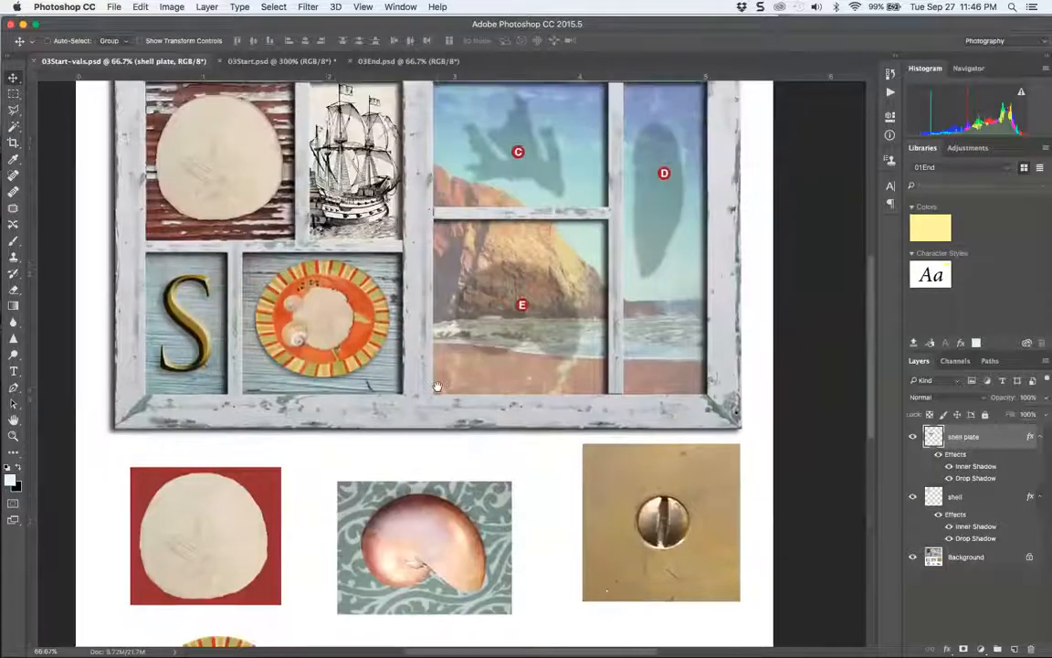
key("super+v")
left_click_drag(496, 346, 488, 270)
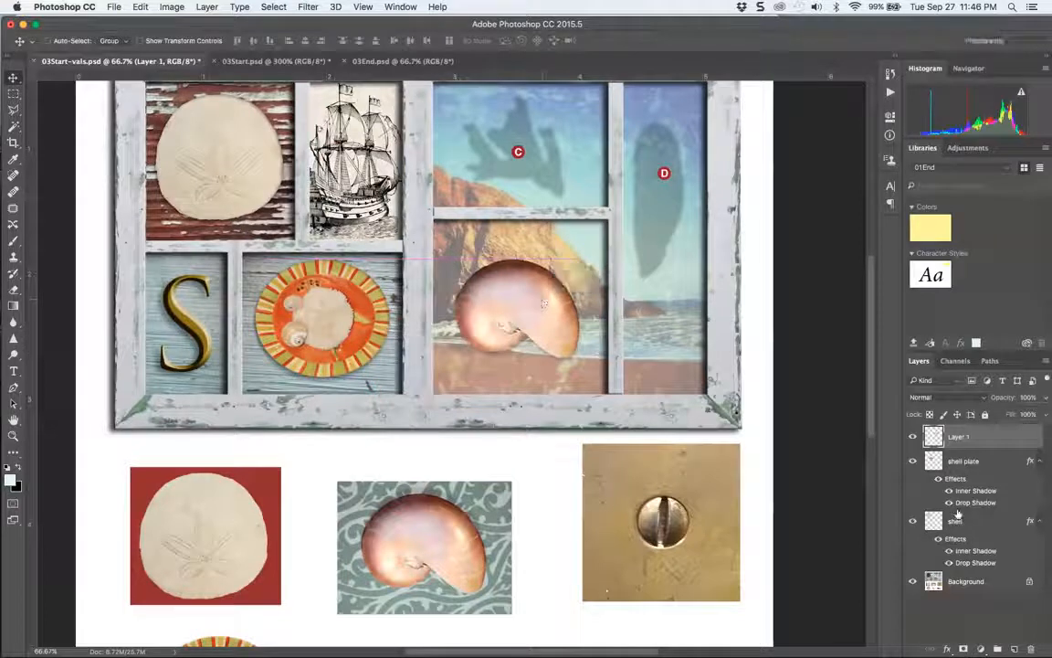
Copy the shell plate layer's style and paste it onto the nautilus shell's layer, Layer 1.
left_click(987, 468)
right_click(986, 468)
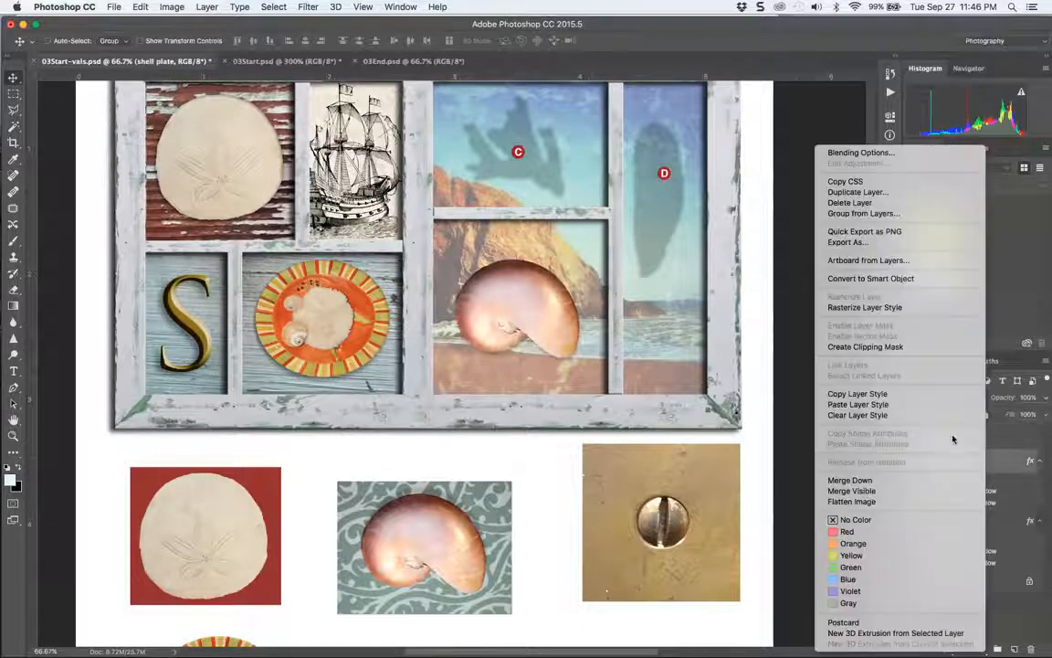
left_click(854, 394)
left_click(993, 432)
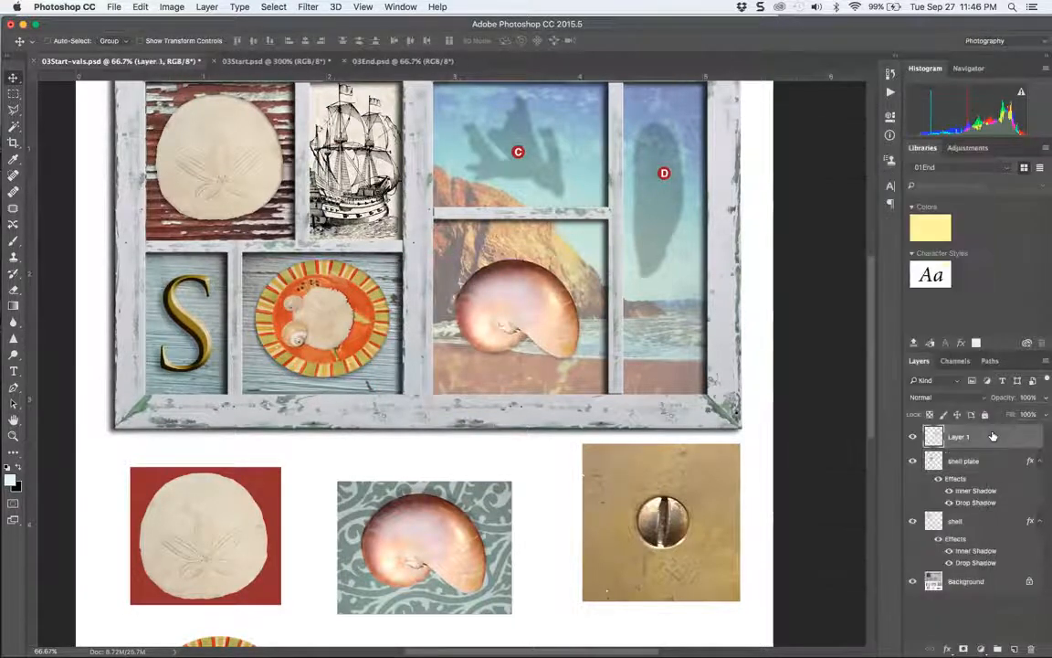
right_click(992, 432)
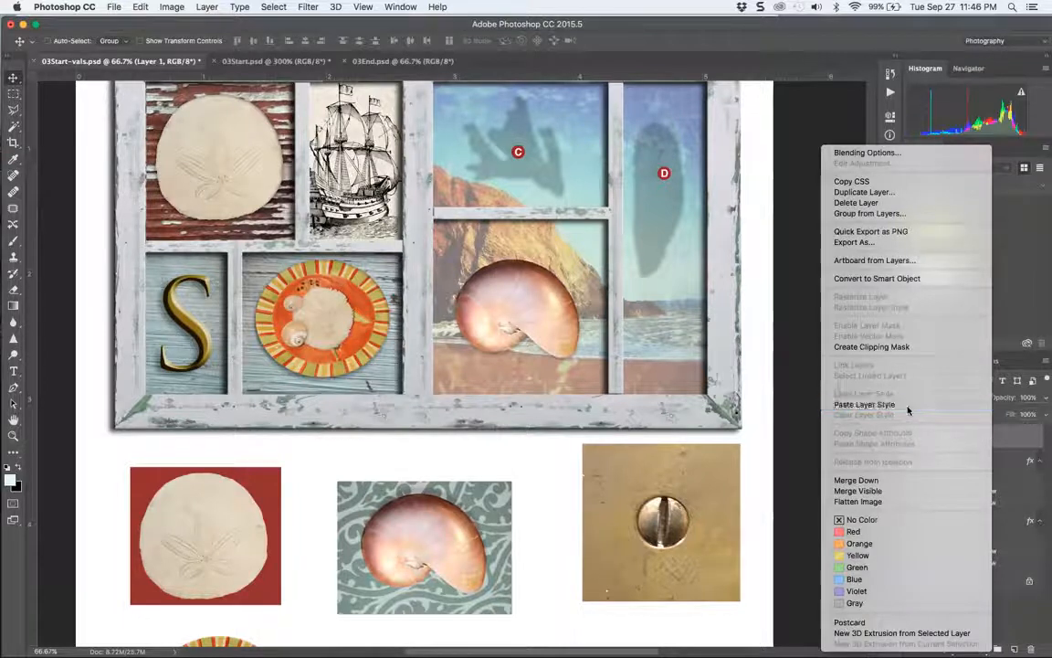
left_click(872, 403)
Save the 03Start-vals.psd collage.
left_click_drag(728, 321, 699, 336)
left_click_drag(727, 569, 733, 538)
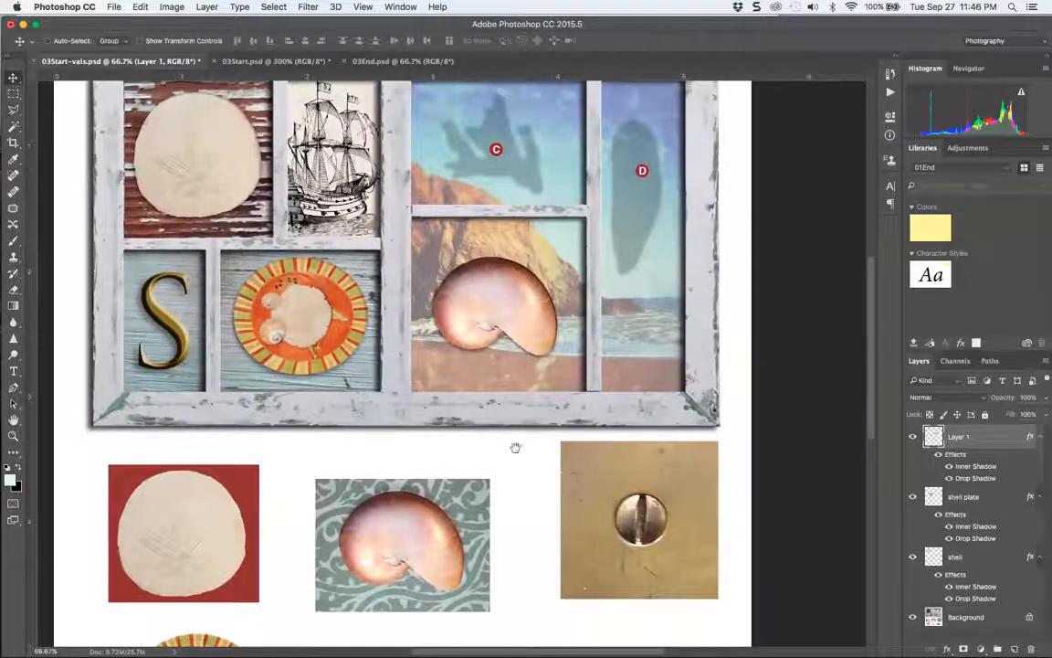
left_click_drag(514, 444, 427, 199)
key("super+s")
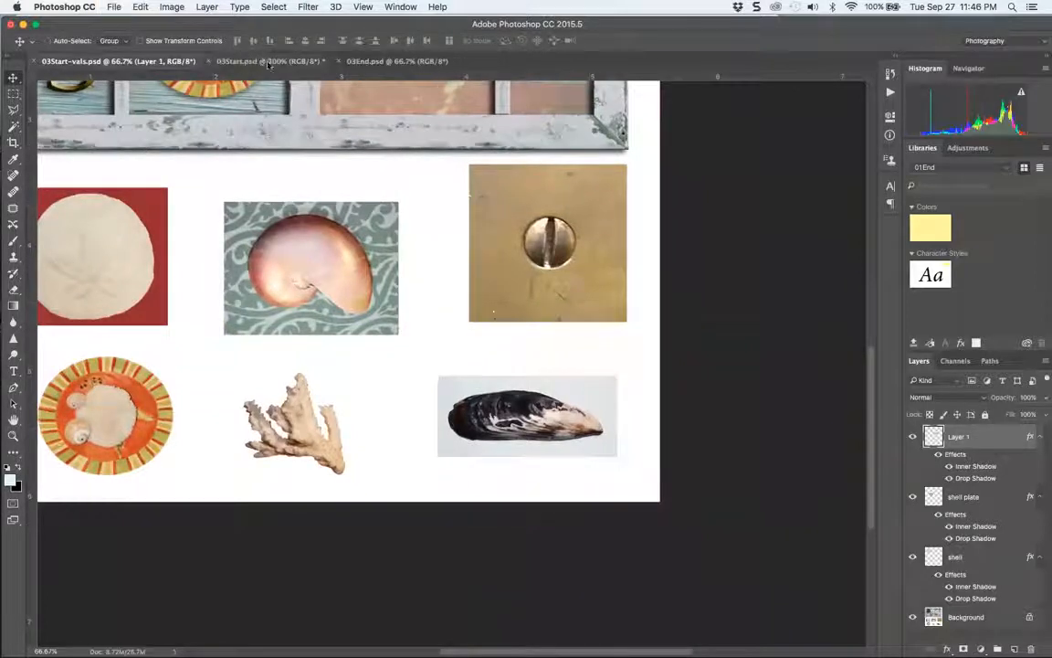
Draw a freehand Lasso selection in the blank area between the nautilus shell and brass plate pictures, and deselect it.
left_click_drag(239, 88, 403, 182)
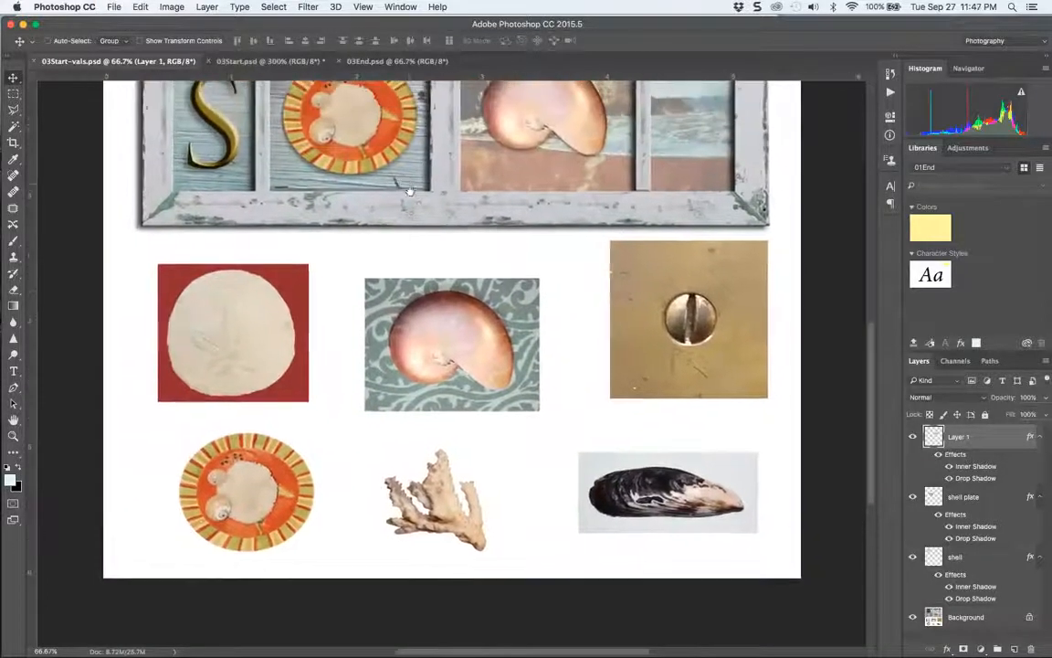
key("super+plus")
key("super+plus")
key("super+plus")
key("super+plus")
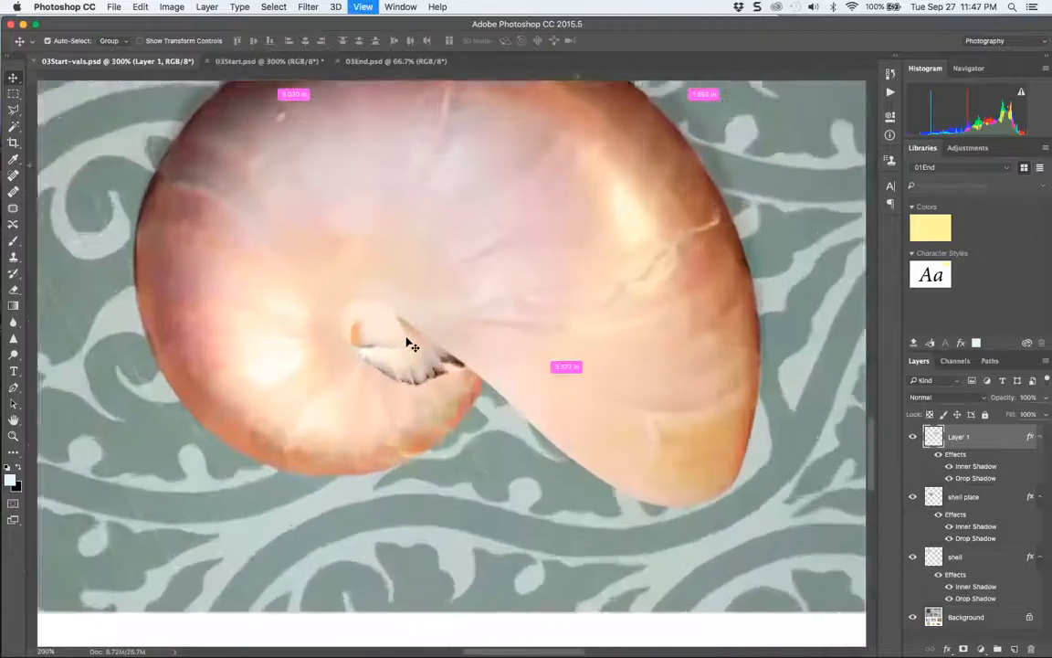
left_click_drag(603, 332, 83, 164)
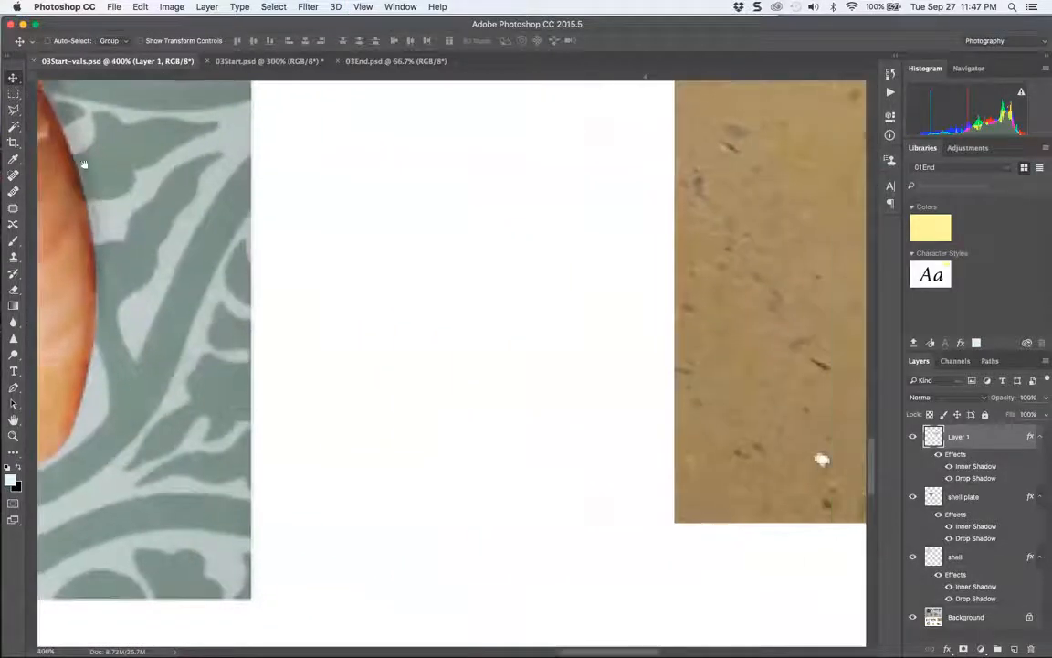
left_click(15, 110)
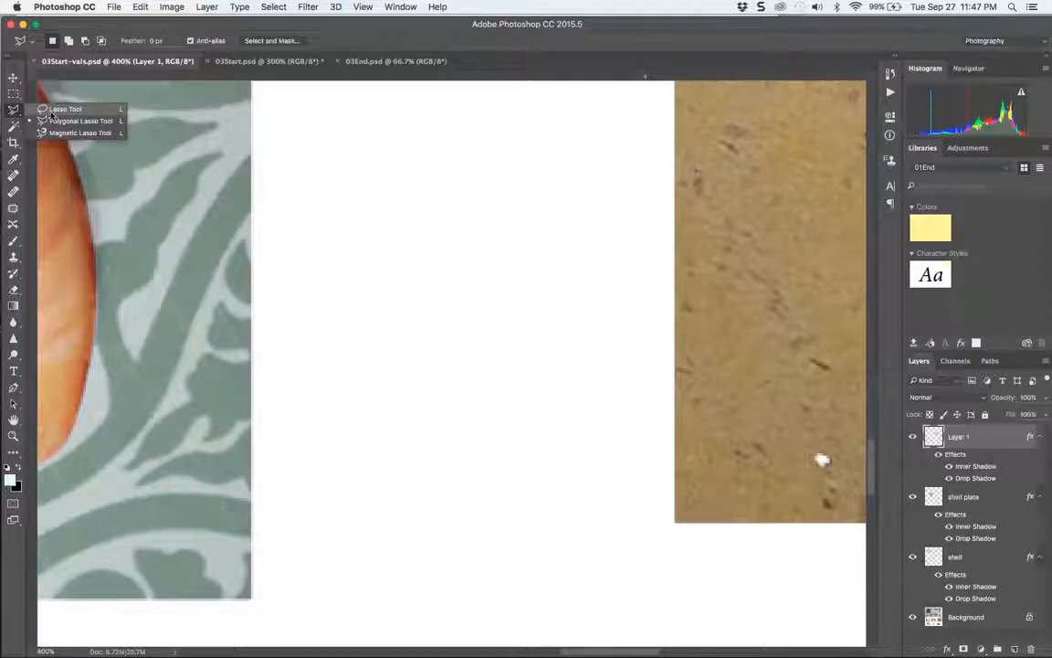
left_click(52, 110)
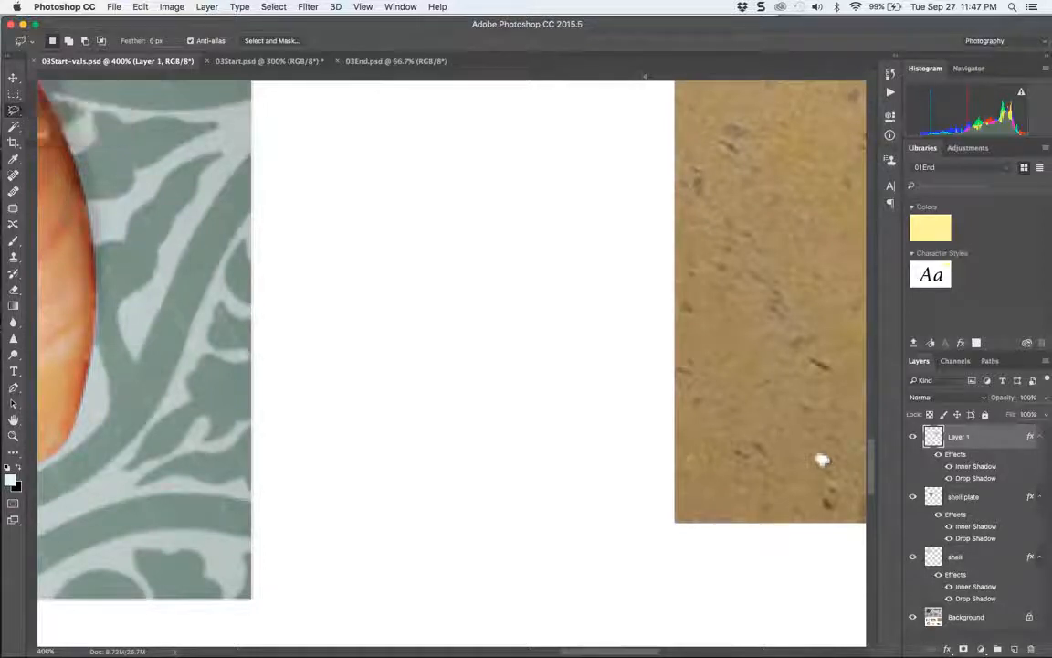
mouse_move(282, 174)
left_mouse_down()
mouse_move(426, 157)
mouse_move(610, 297)
mouse_move(602, 370)
mouse_move(263, 442)
left_mouse_up()
left_click_drag(290, 167, 291, 168)
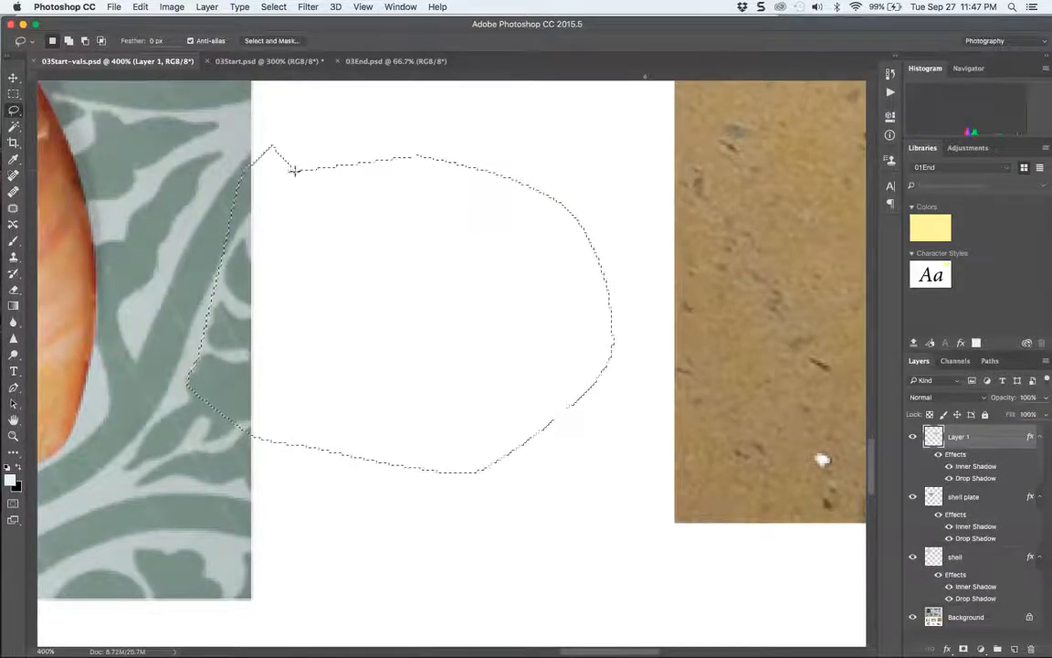
left_click(296, 216)
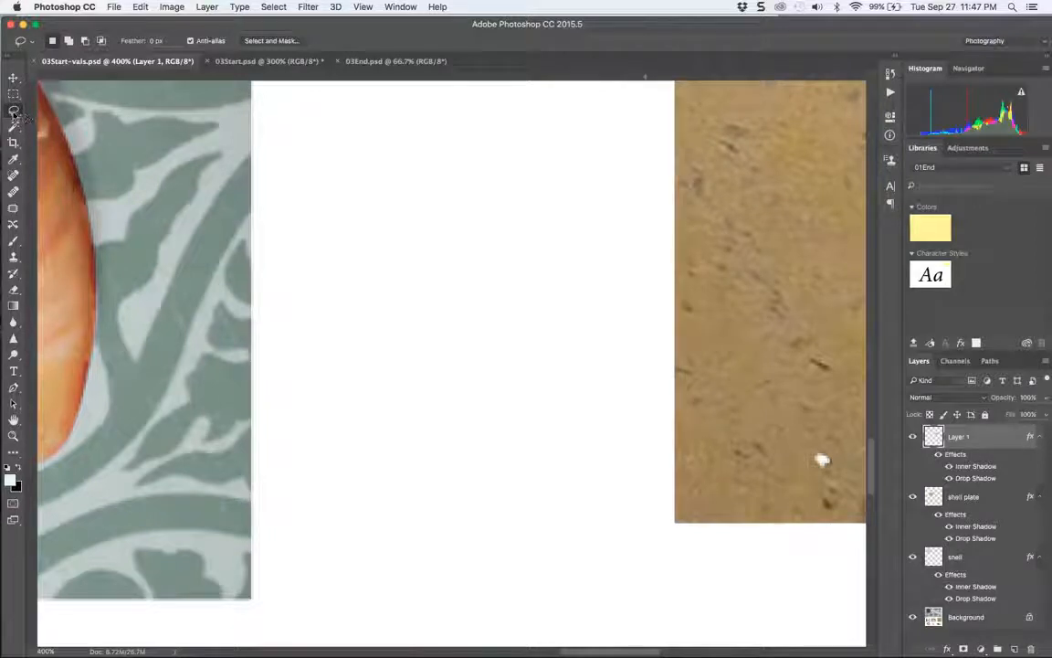
Select the round screw head in the brass plate picture with the Elliptical Marquee tool, redrawing the circle to fit its edge.
left_click(14, 111)
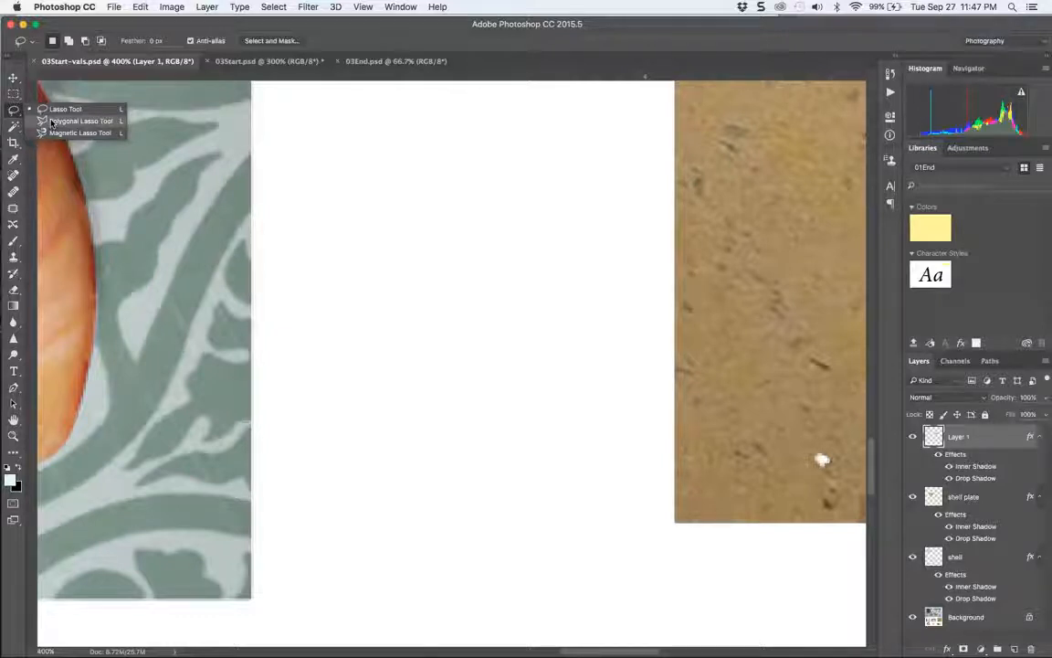
left_click(52, 121)
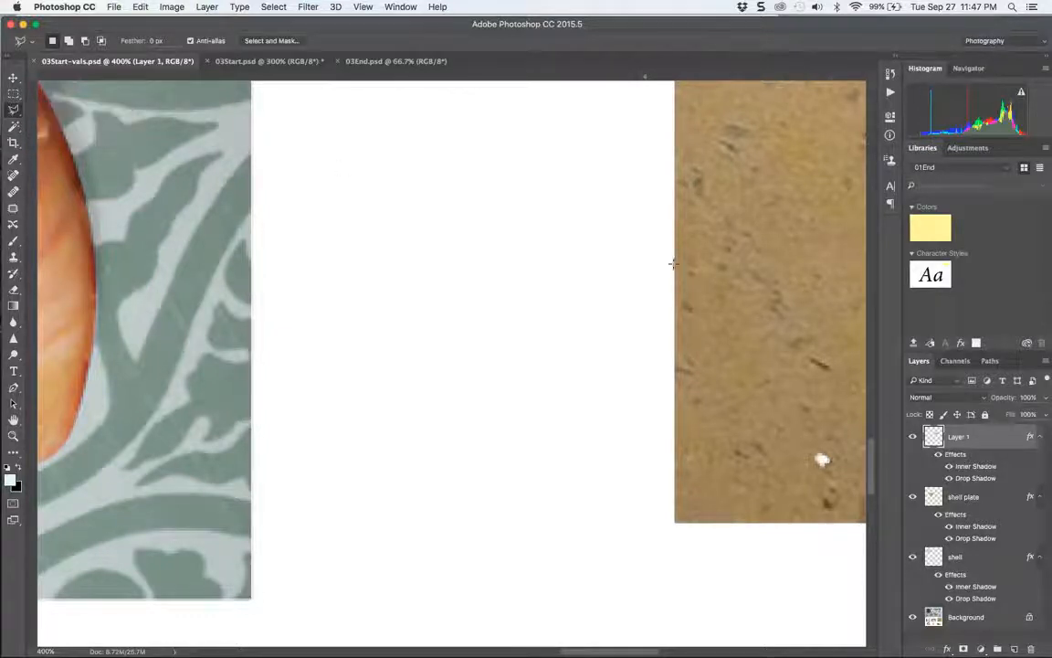
scroll(670, 256, "right", 10)
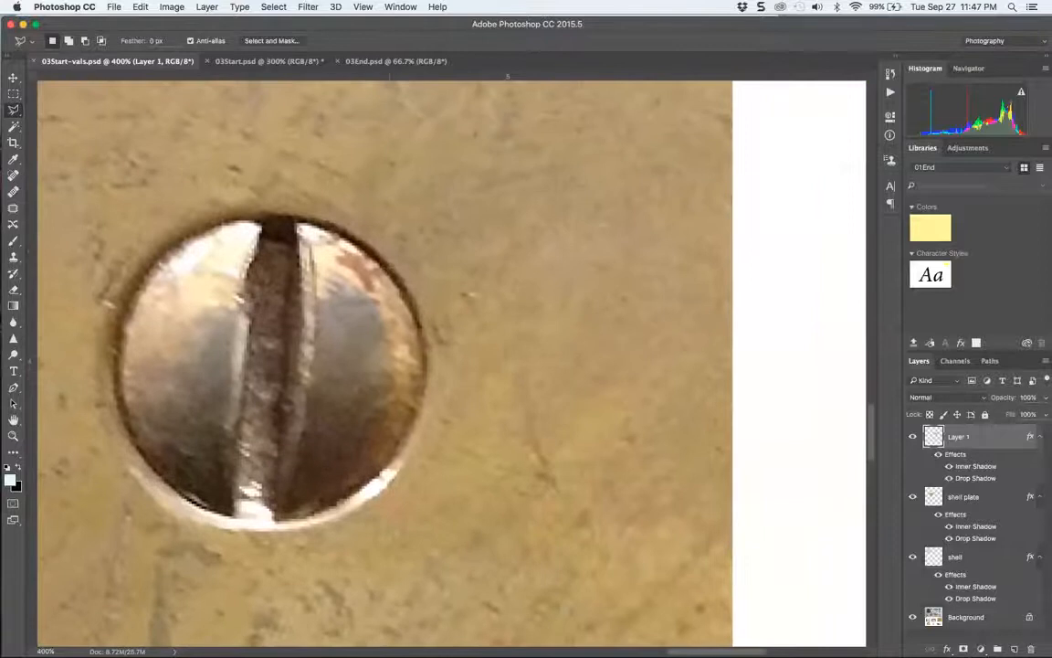
left_click(13, 93)
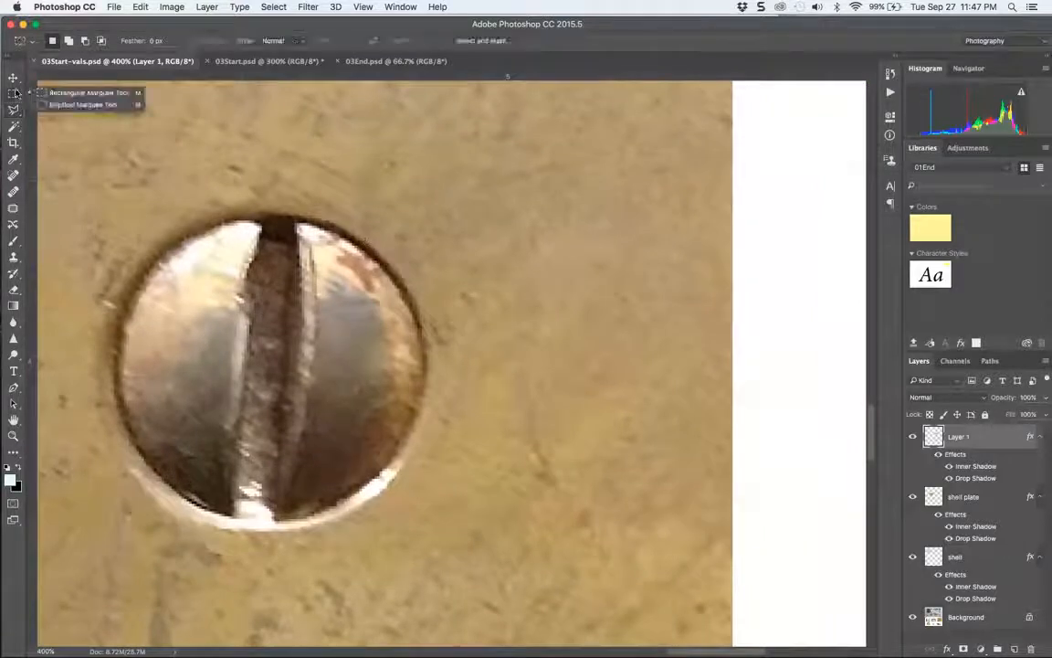
left_click(73, 88)
key("shift+m")
left_click_drag(146, 226, 395, 484)
left_click_drag(153, 230, 181, 227)
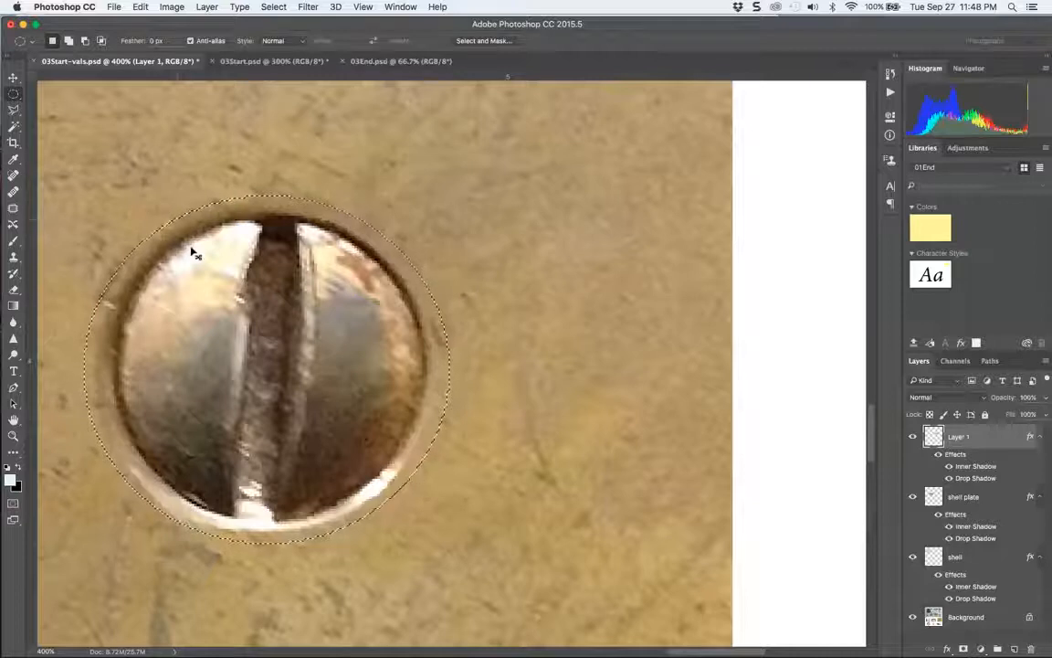
key("super+d")
left_click_drag(375, 391, 434, 519)
left_click_drag(119, 212, 420, 528)
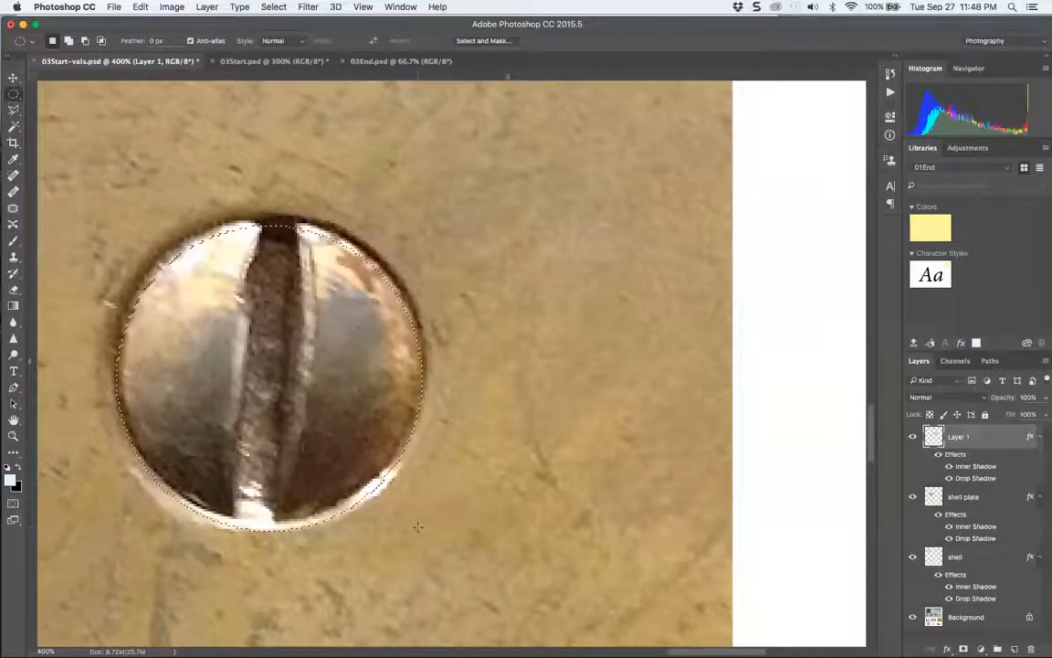
Try to cut the selected screw head while Layer 1 is active.
left_click(13, 76)
key("super+x")
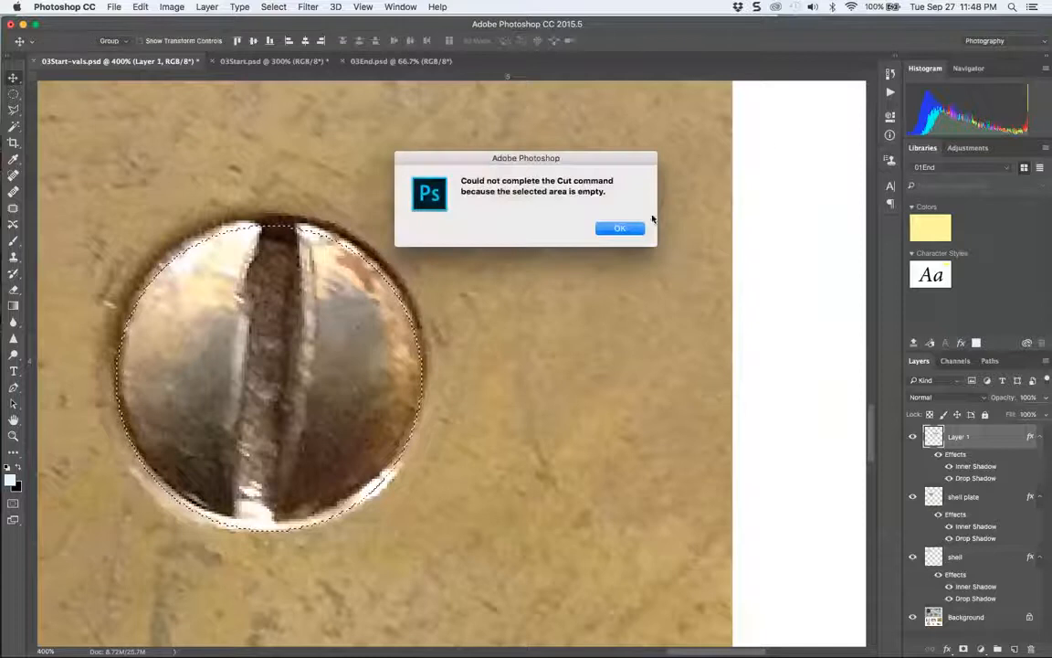
left_click(620, 228)
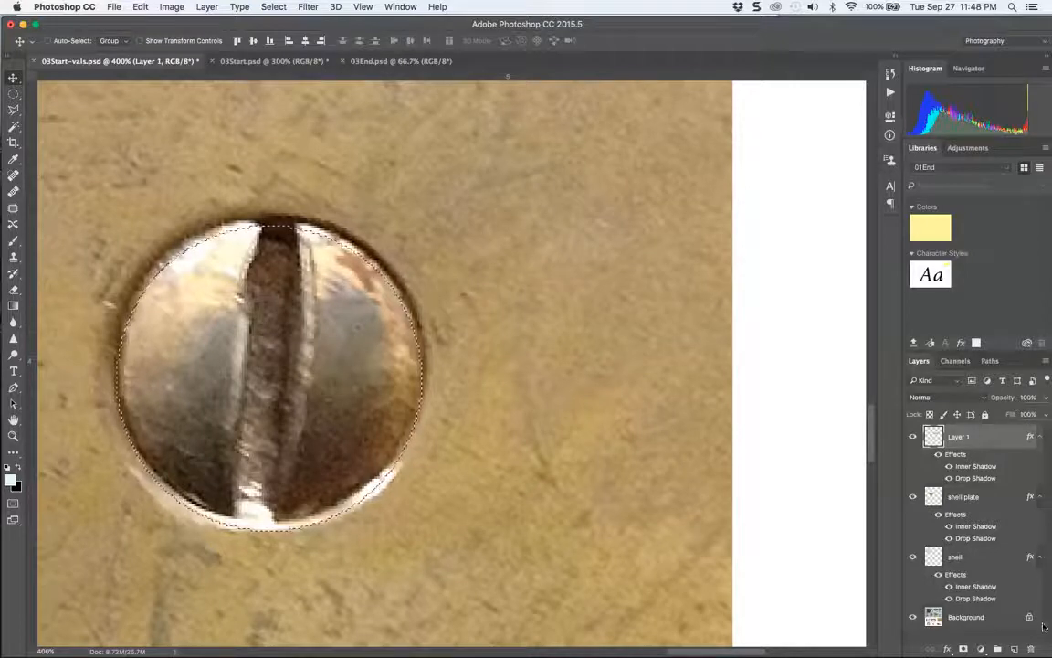
Duplicate the Background layer under the name "retouch".
left_click(954, 617)
right_click(955, 616)
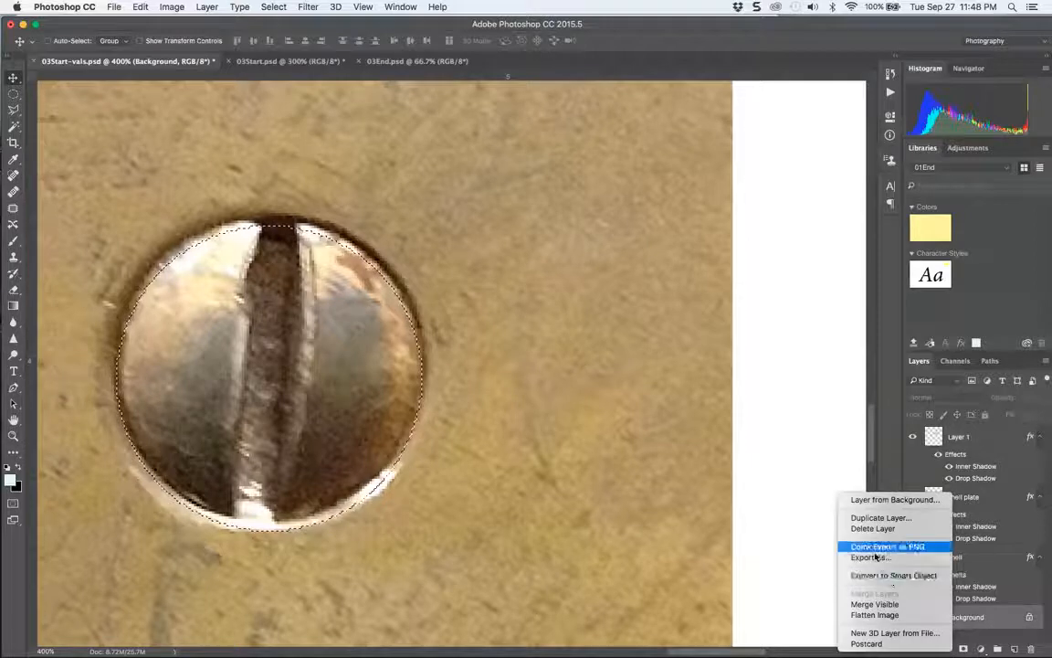
left_click(731, 531)
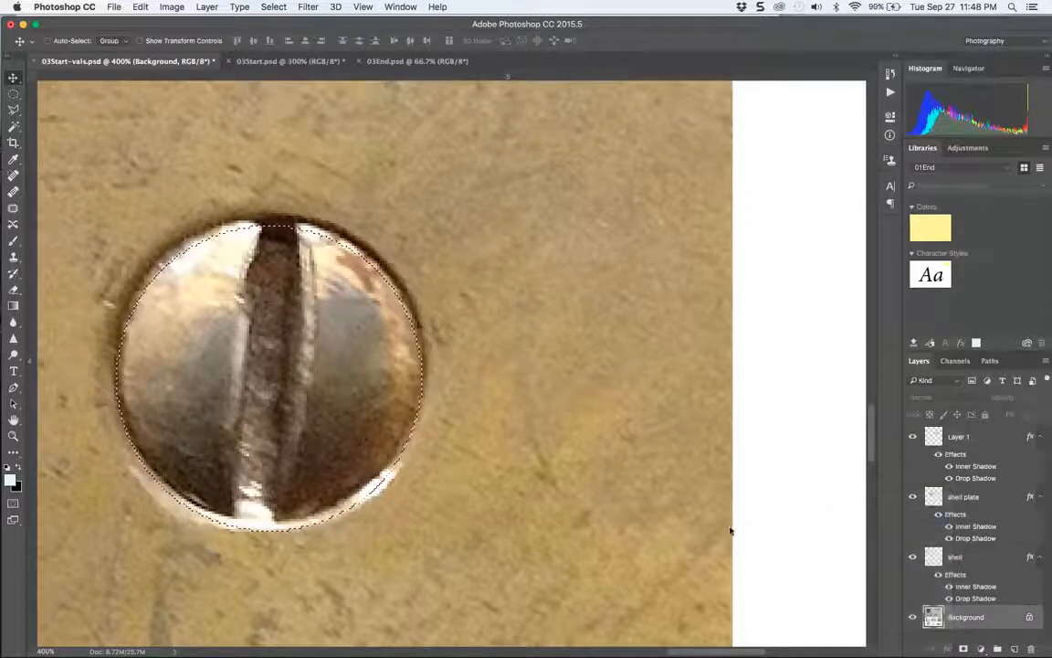
type("te")
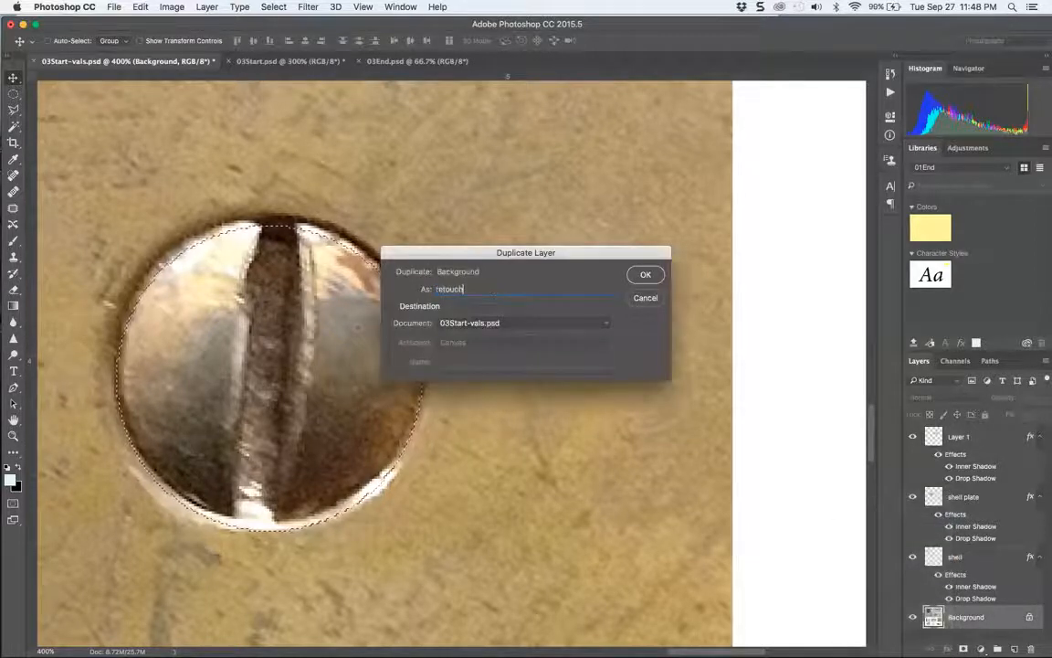
key("Return")
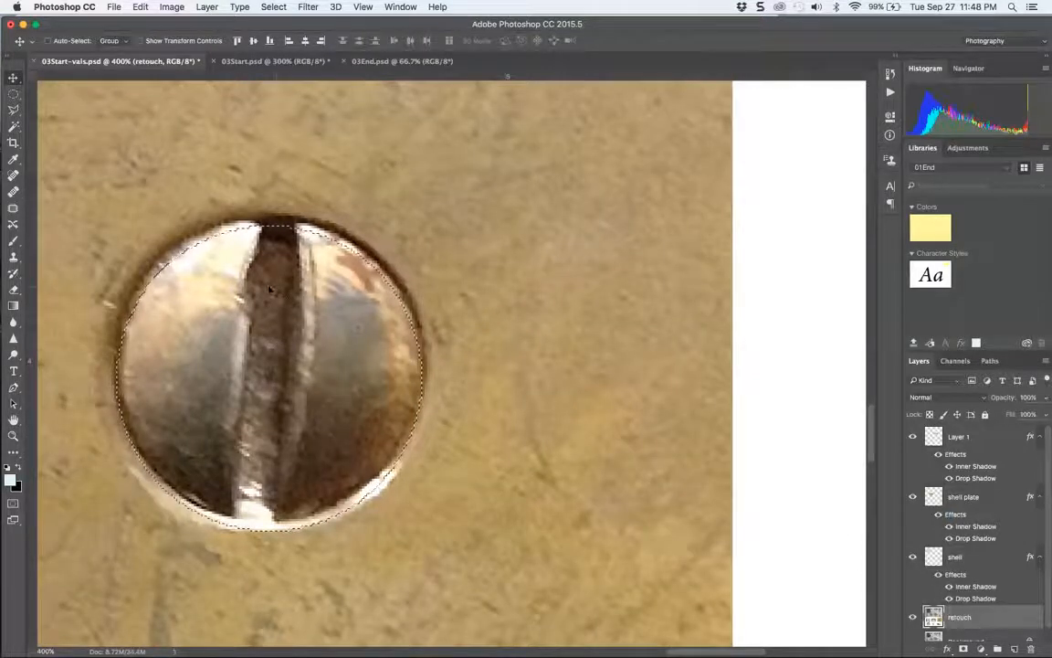
Cut the selected screw head out of the retouch layer.
key("ctrl+x")
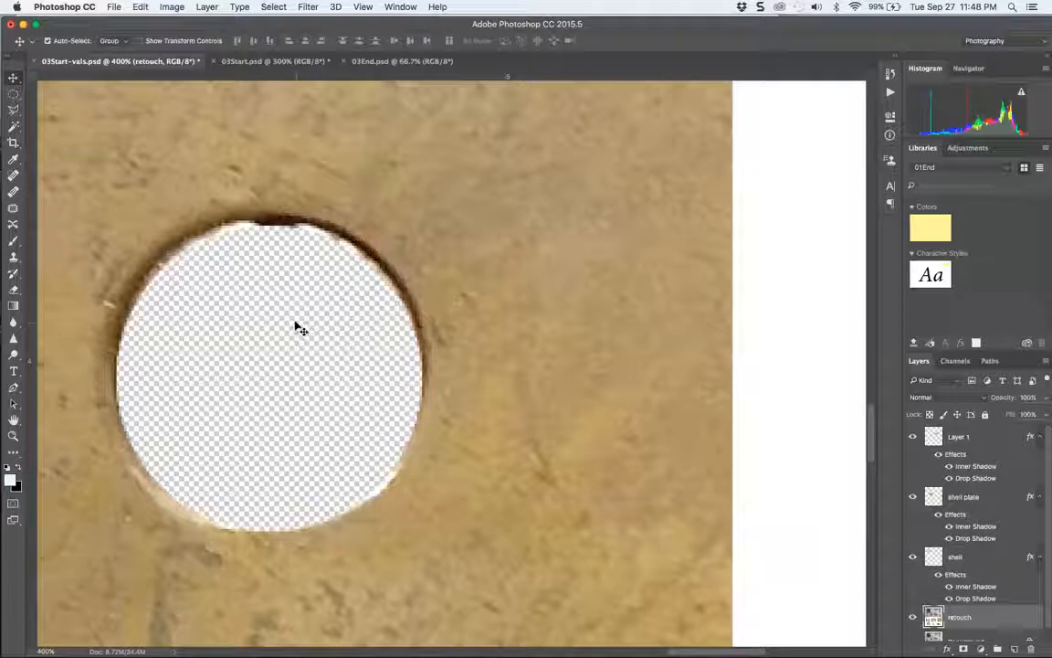
key("ctrl+z")
key("ctrl+z")
Create a new layer named "screw head" and paste the cut screw head over the window frame's lower-right corner.
left_click_drag(428, 147, 404, 493)
left_click_drag(385, 325, 363, 67)
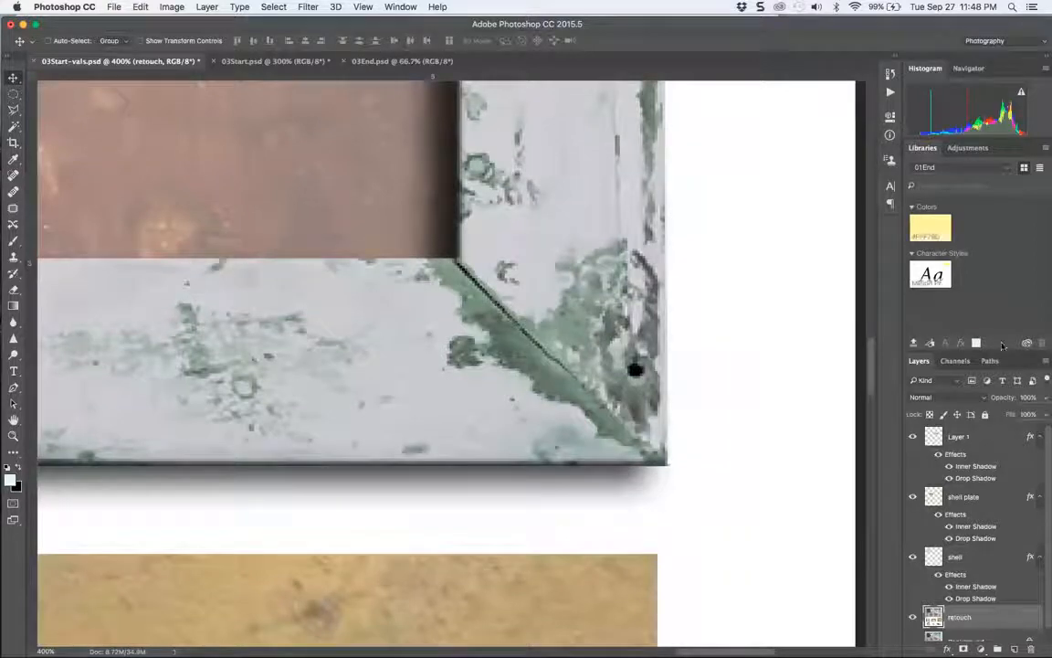
left_click(1044, 365)
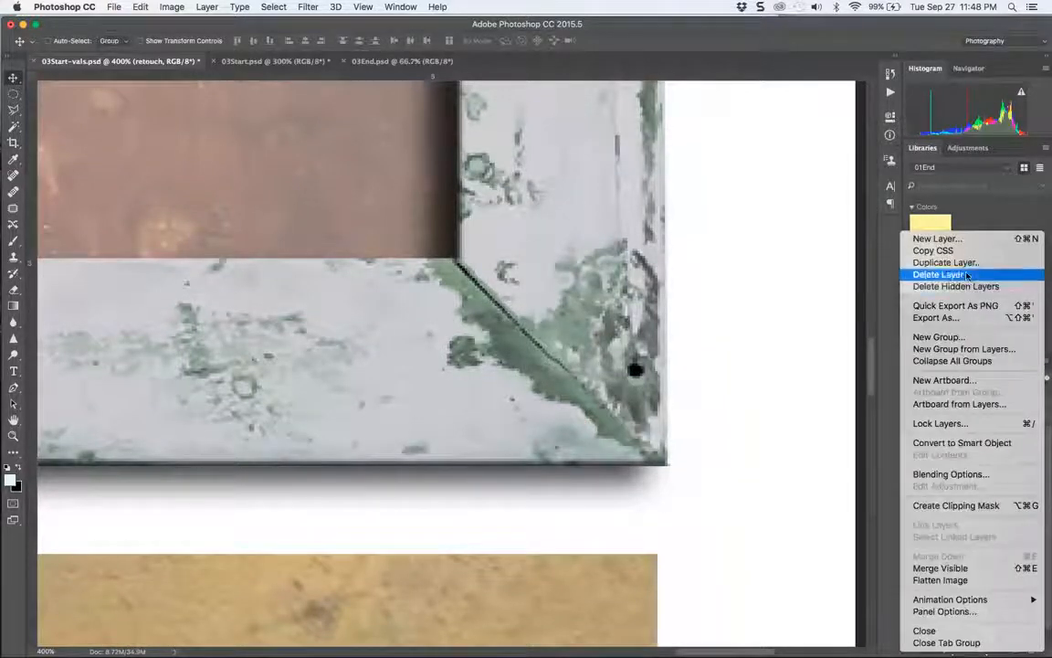
left_click(945, 238)
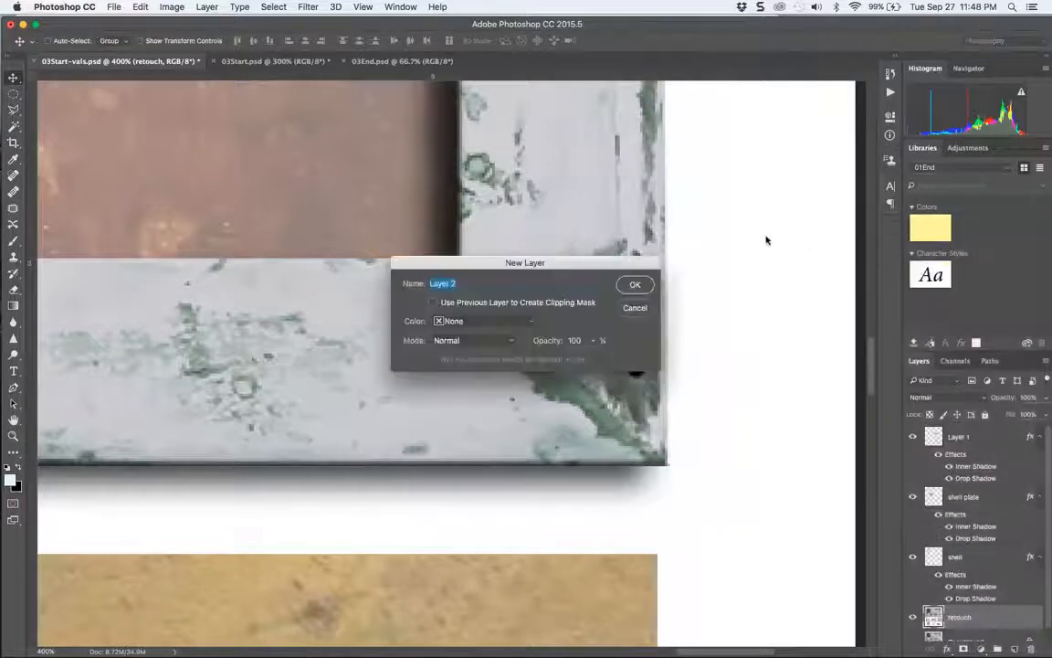
type("screw ho")
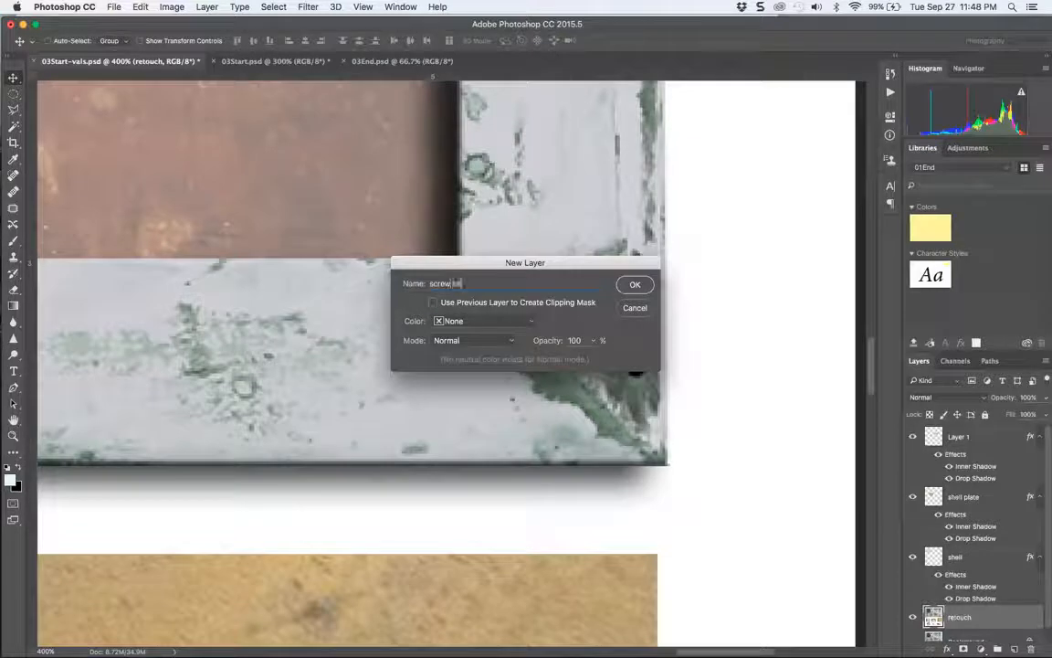
type(" head")
key("Return")
key("super+v")
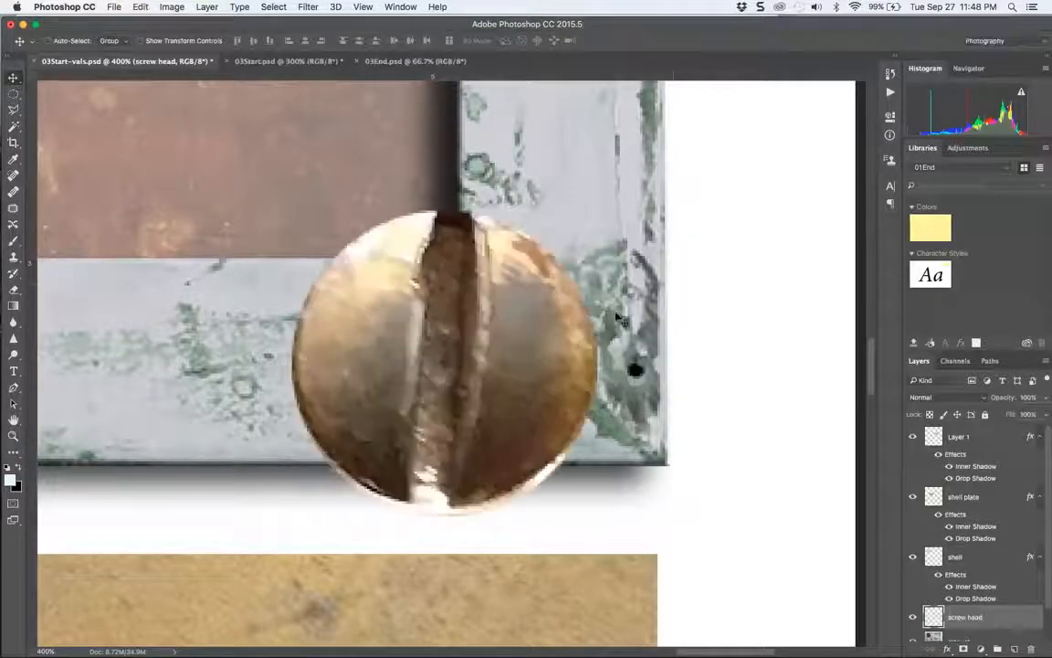
Scale the pasted screw head down to 42.62% and position it on the window frame's lower-right corner.
key("super+t")
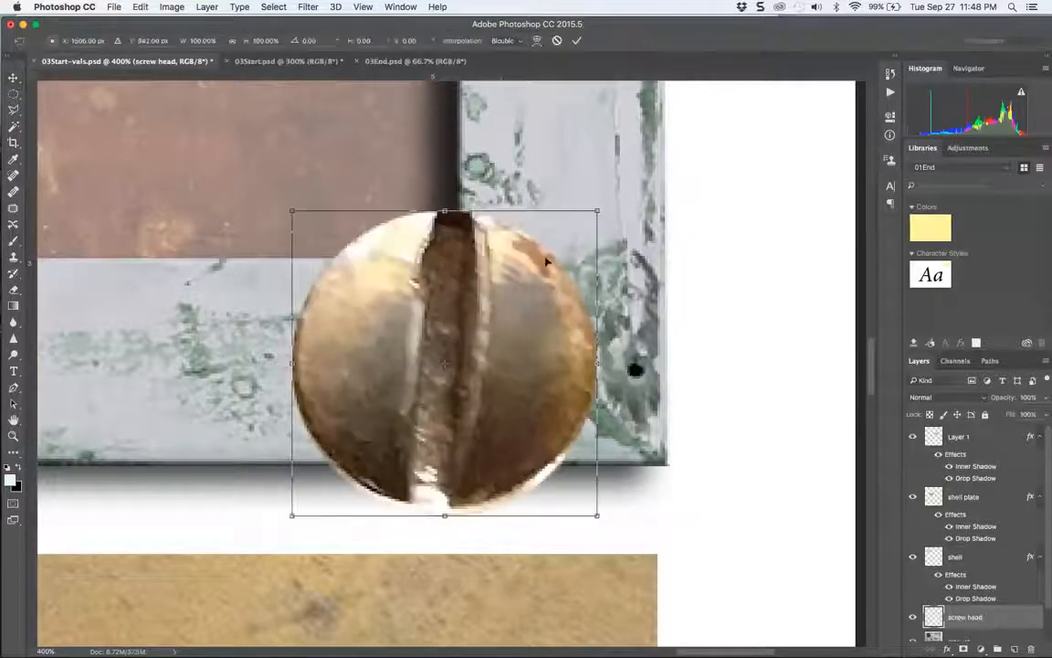
left_click_drag(594, 211, 457, 302)
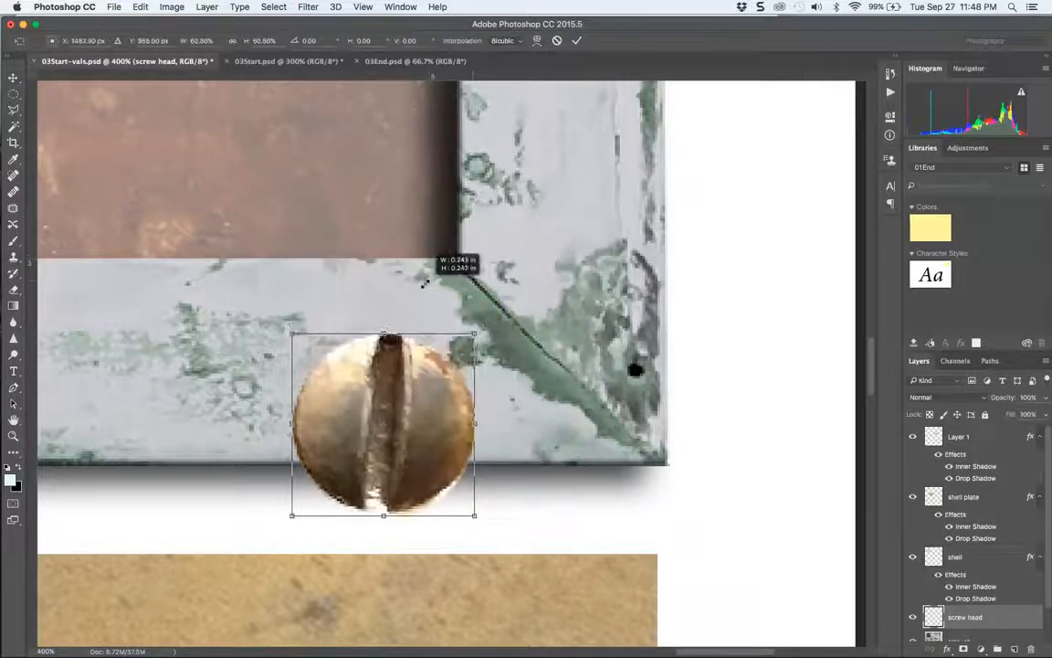
left_click_drag(427, 422, 585, 339)
key("super+0")
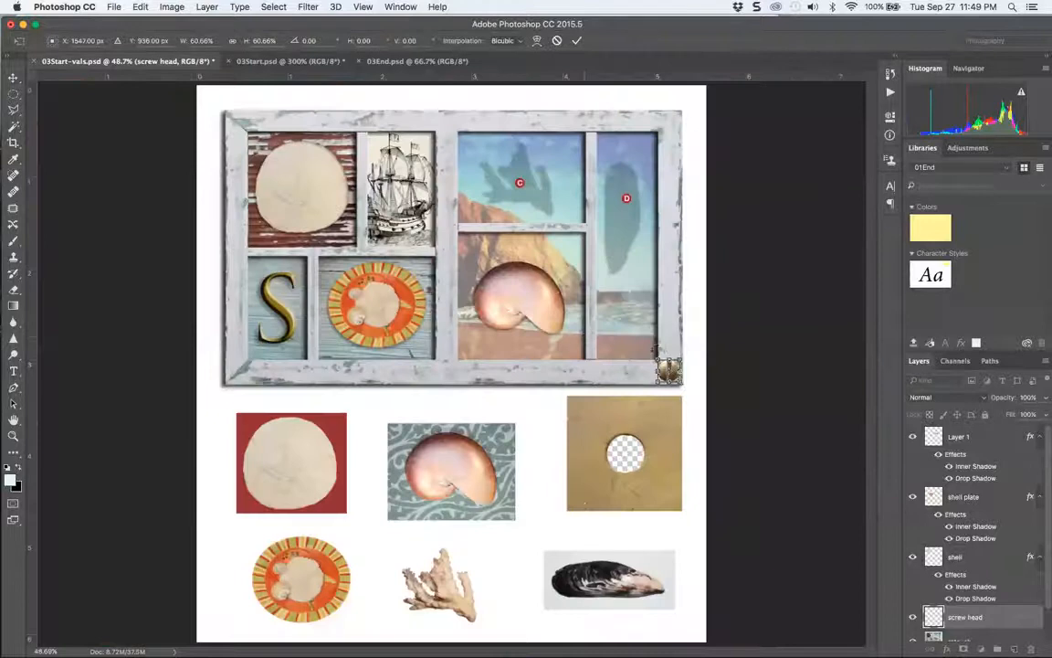
left_click_drag(680, 358, 665, 375)
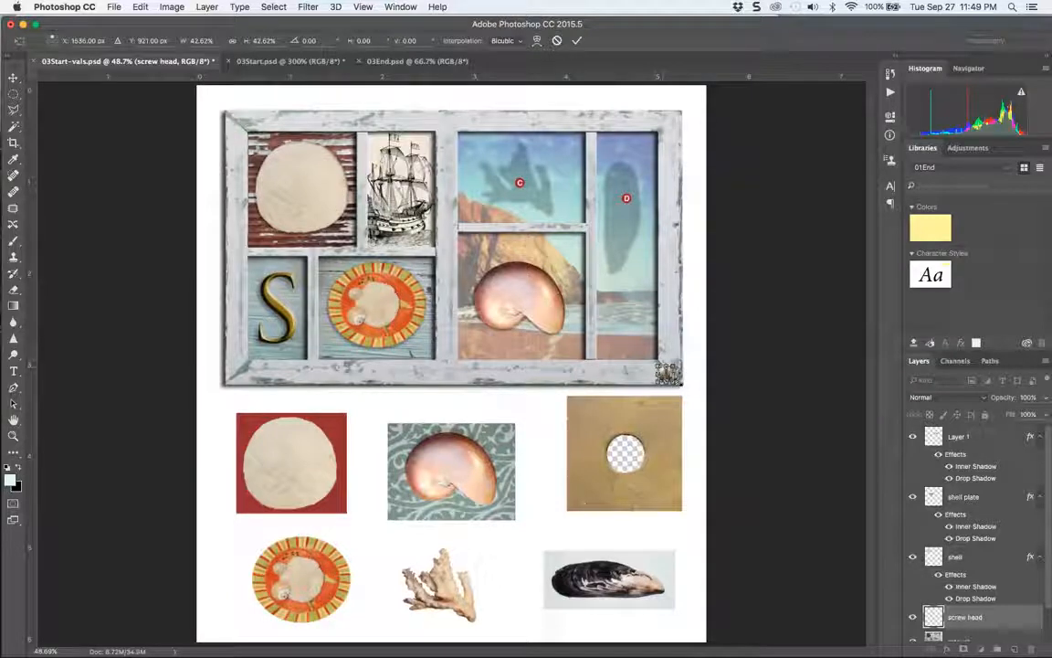
key("shift+Up")
key("Right")
key("Right")
key("Right")
key("Right")
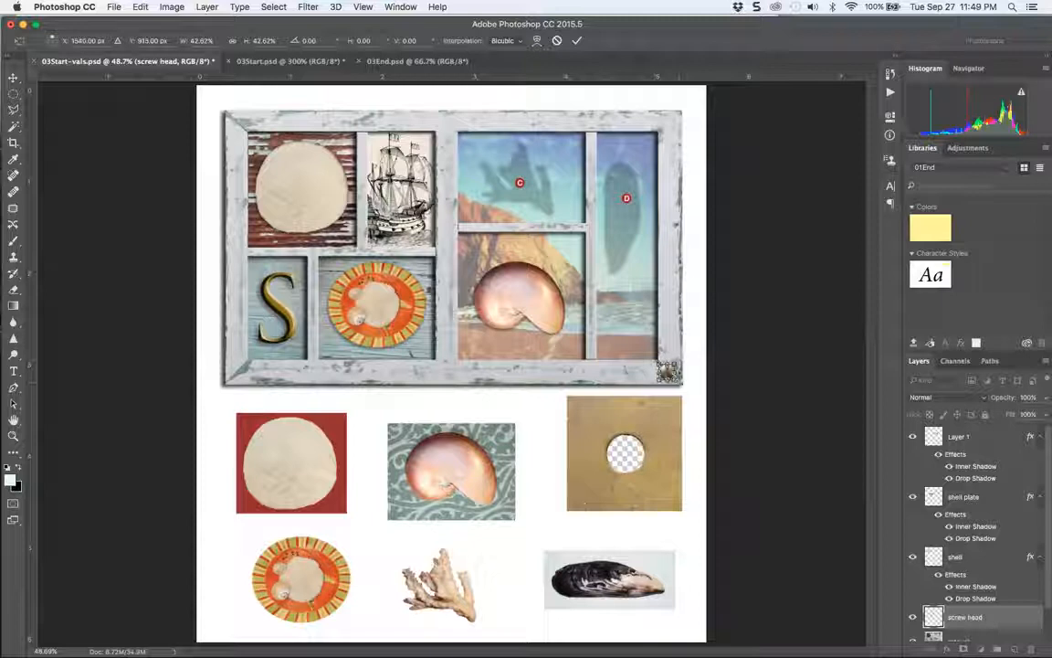
key("Return")
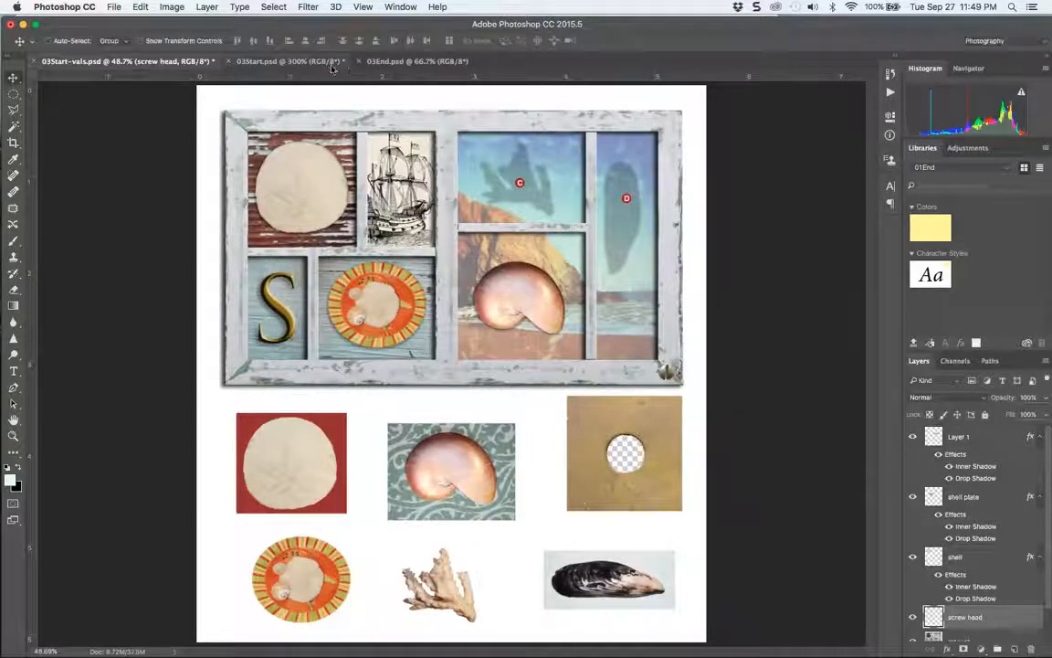
Check the screw head placement in 03End.psd and return to 03Start-vals.psd.
left_click(383, 62)
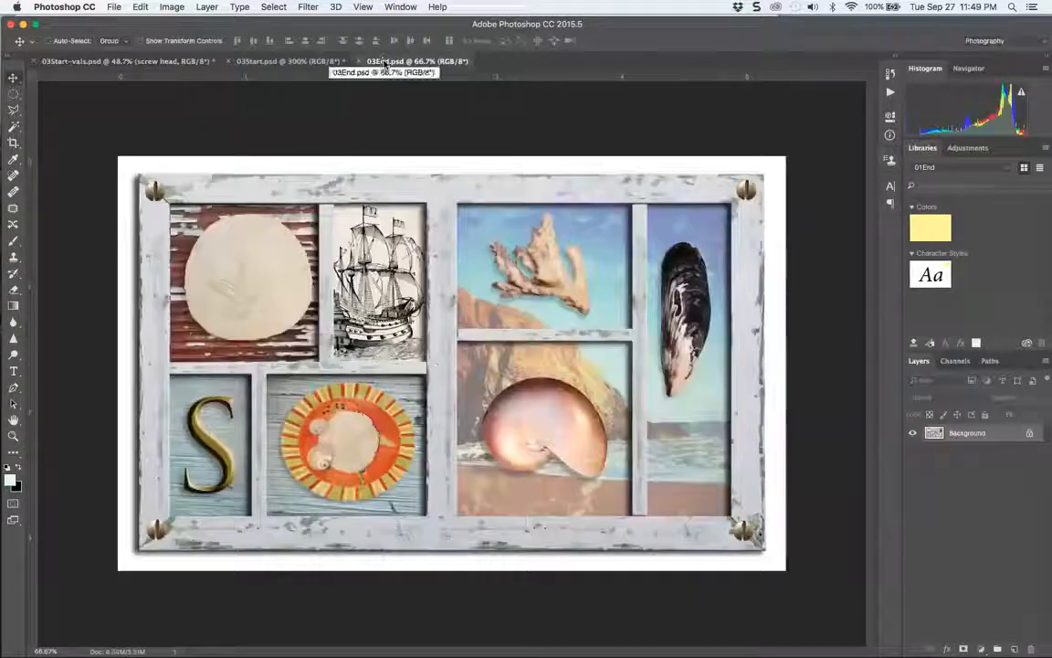
left_click(274, 61)
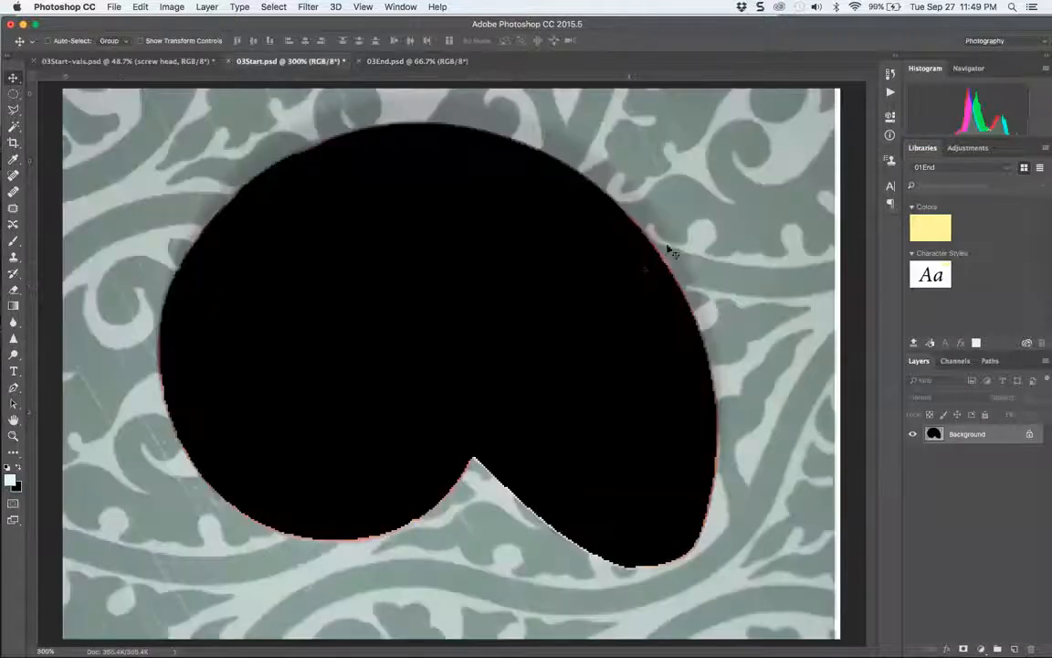
left_click(187, 62)
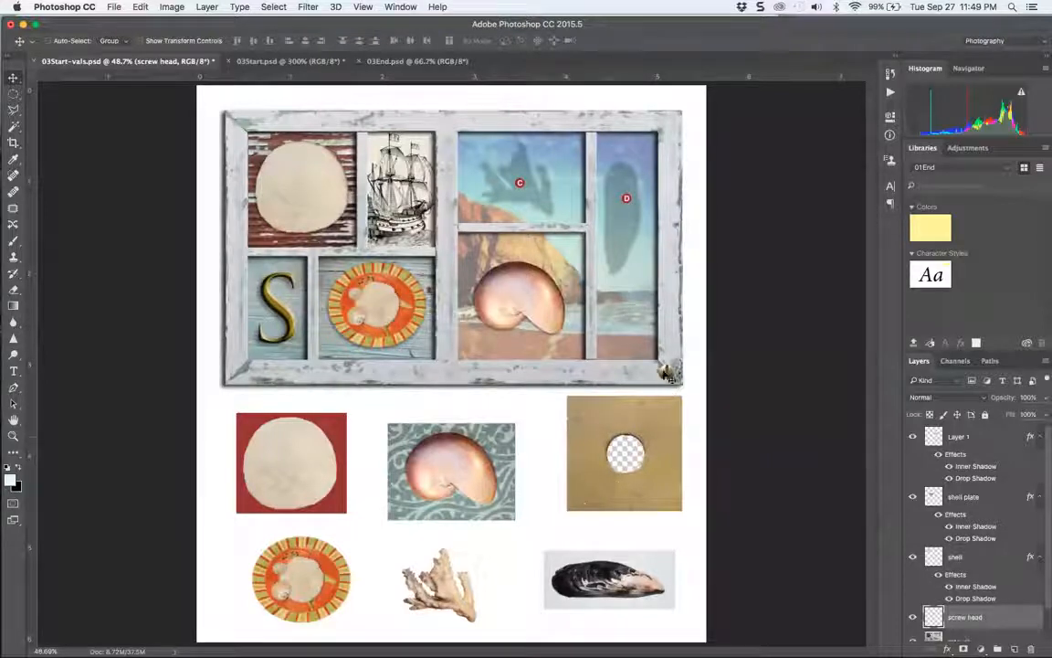
Rename Layer 1 as "screw head".
left_click(963, 440)
type("screw head")
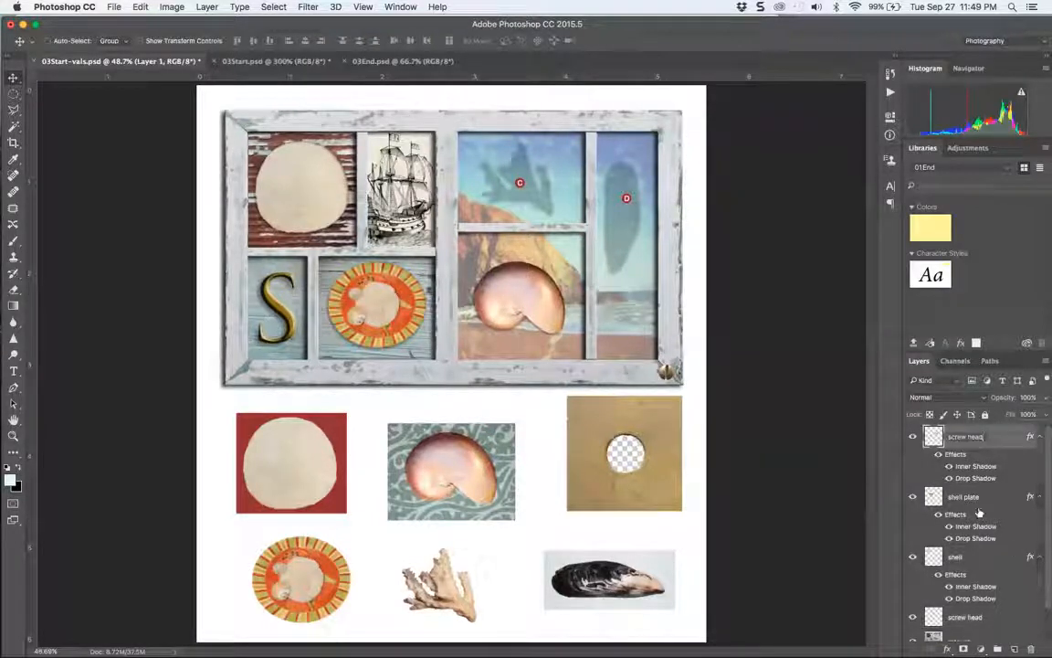
key("Return")
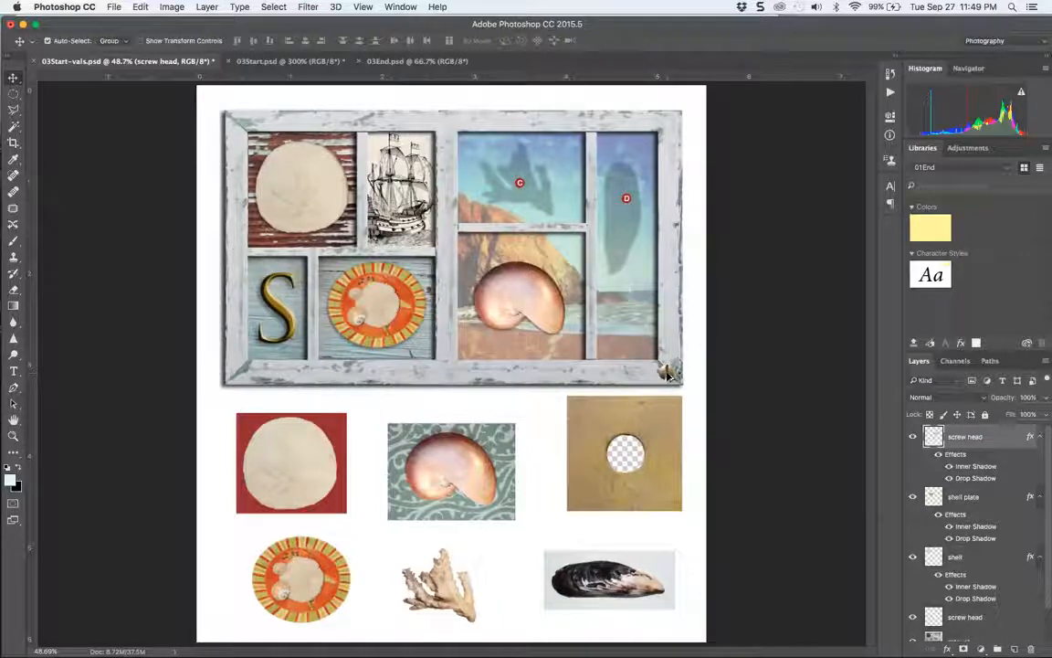
Try to move the corner screw head upward with the topmost layer active, and undo each move.
left_click_drag(667, 375, 666, 325)
key("super+z")
left_click(982, 446)
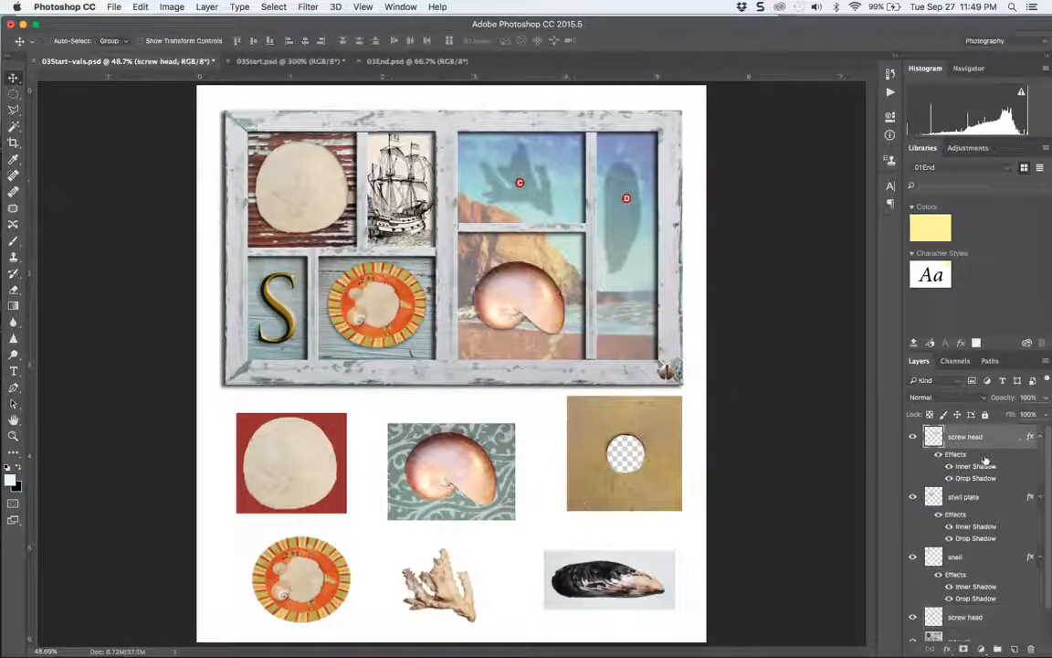
left_click_drag(670, 374, 665, 322)
key("super+z")
Toggle the topmost layer's visibility to identify its content and rename the layer as "conch shell".
left_click(913, 439)
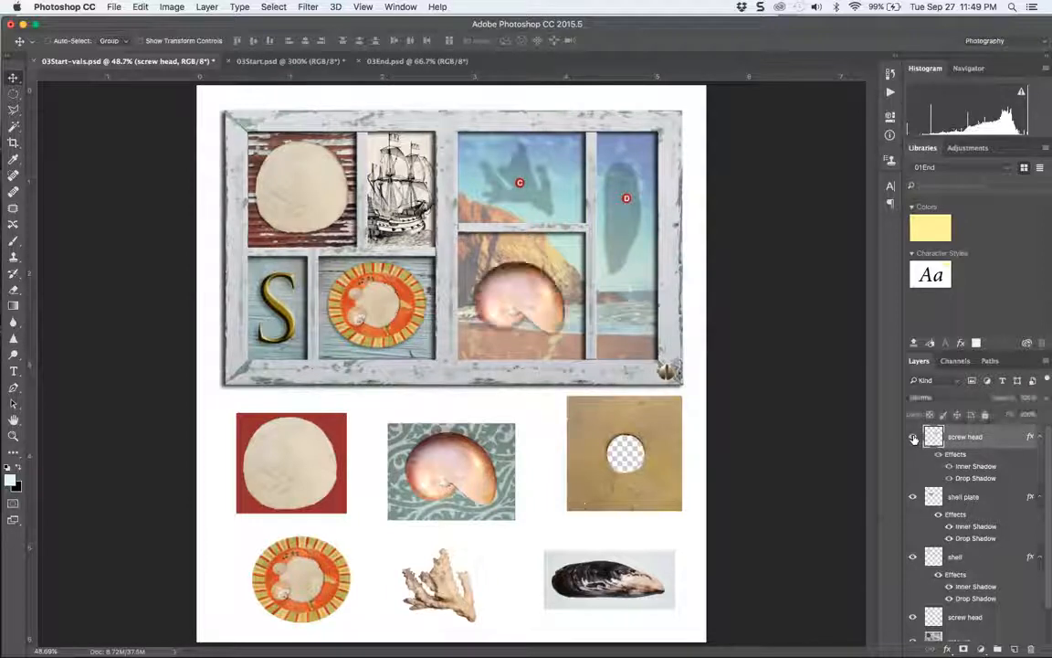
left_click(913, 438)
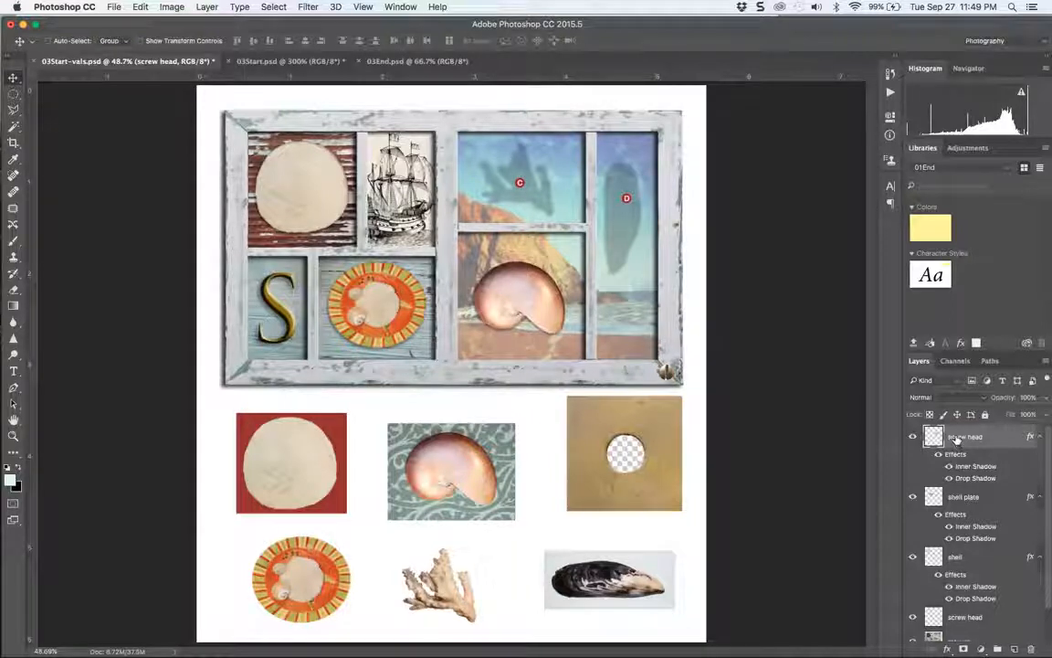
type("cora")
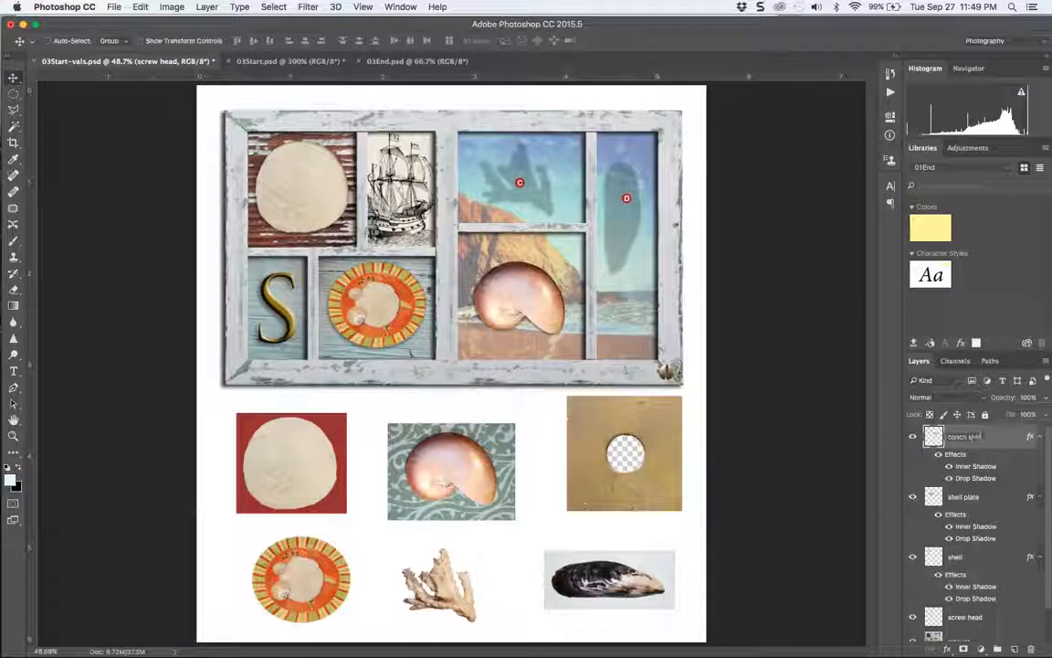
key("Return")
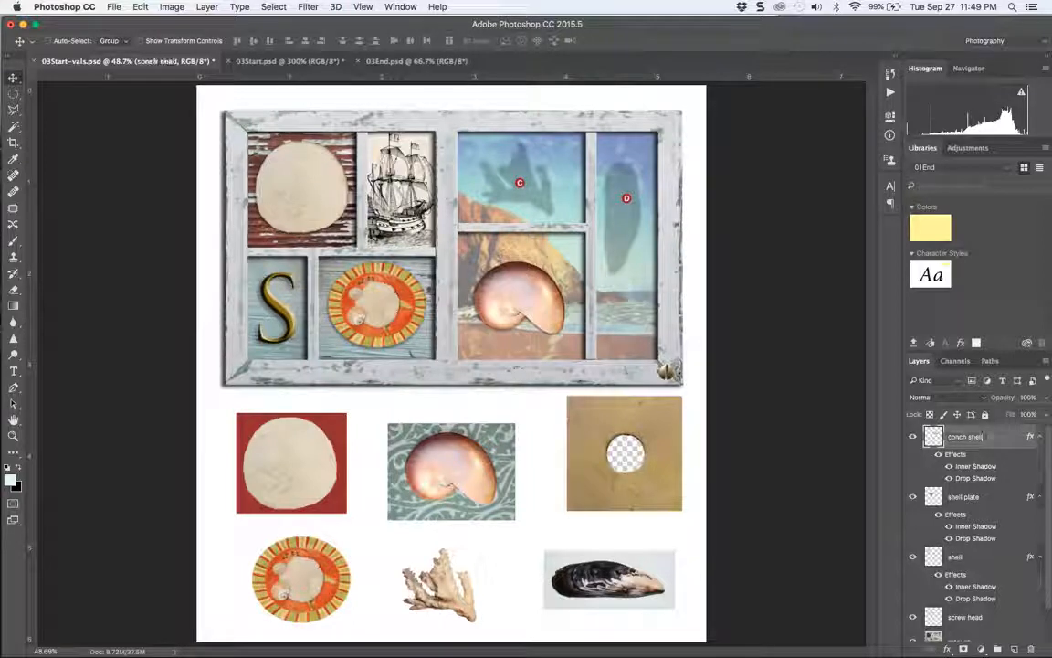
Bring the screw head layer to the top of the layer stack and duplicate the screw head onto the frame's upper-right corner.
left_click(911, 617)
left_click(976, 623)
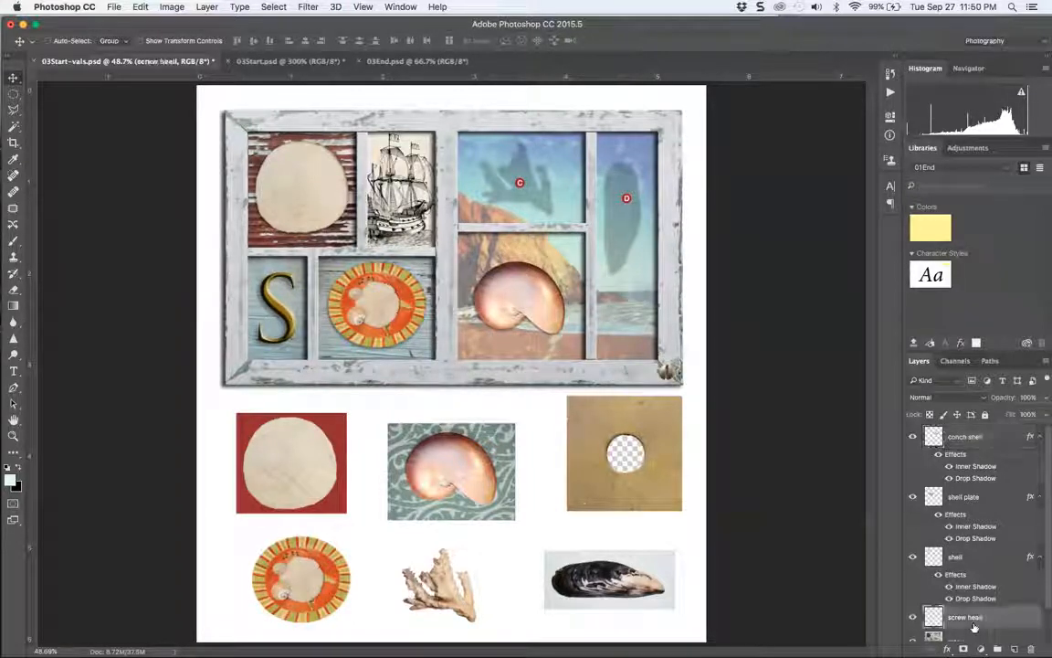
left_click_drag(966, 619, 957, 426)
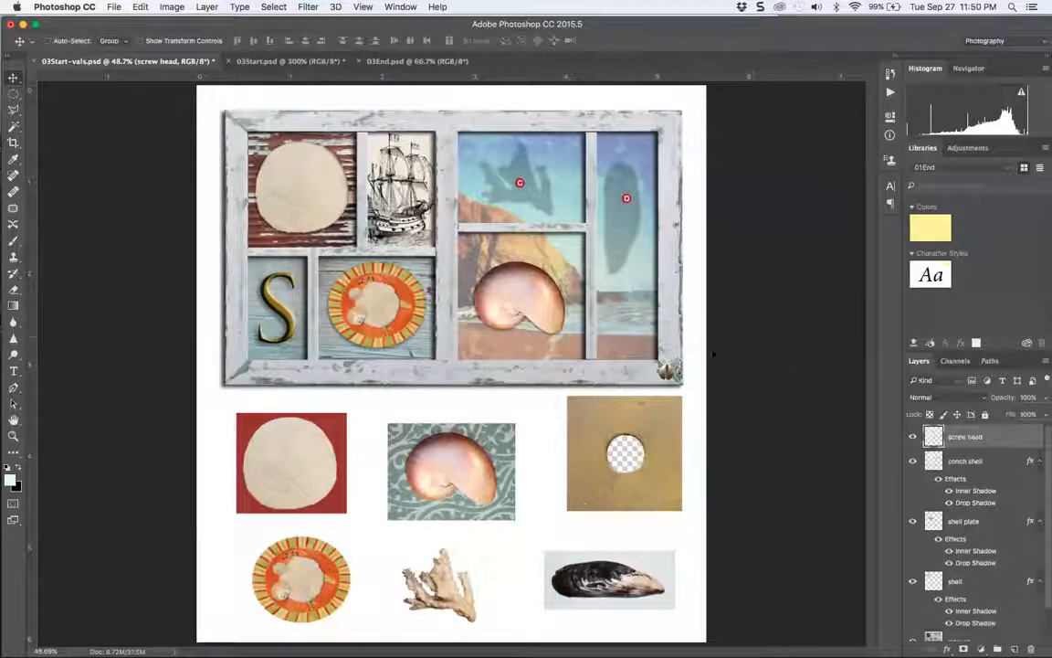
left_click_drag(667, 372, 667, 126)
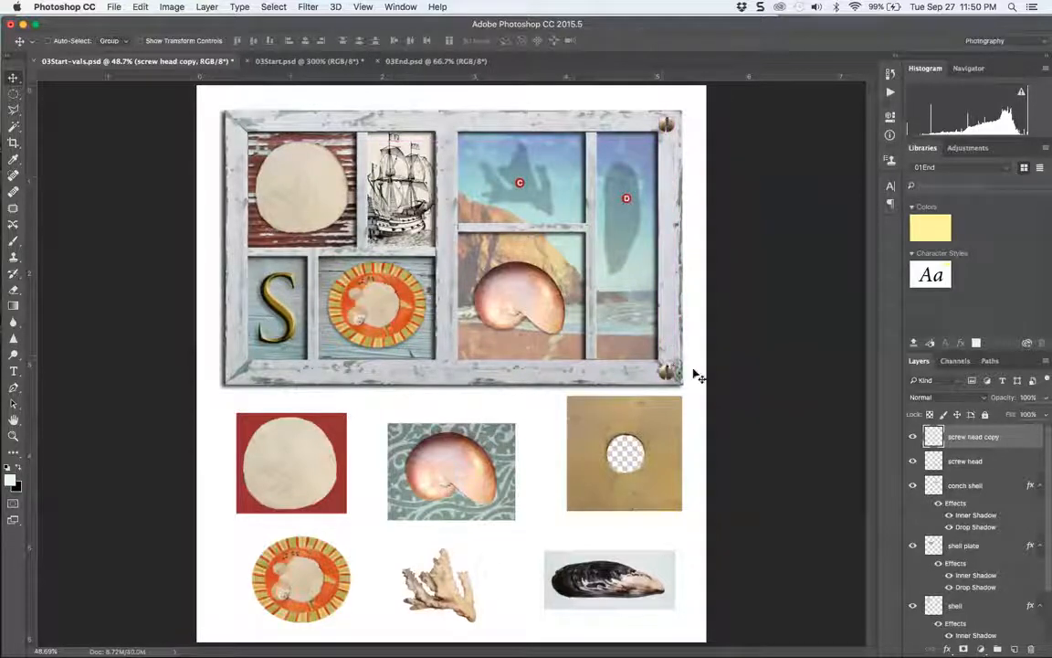
Duplicate the screw head and screw head copy layers together within 03Start-vals.psd.
left_click(991, 461, "shift")
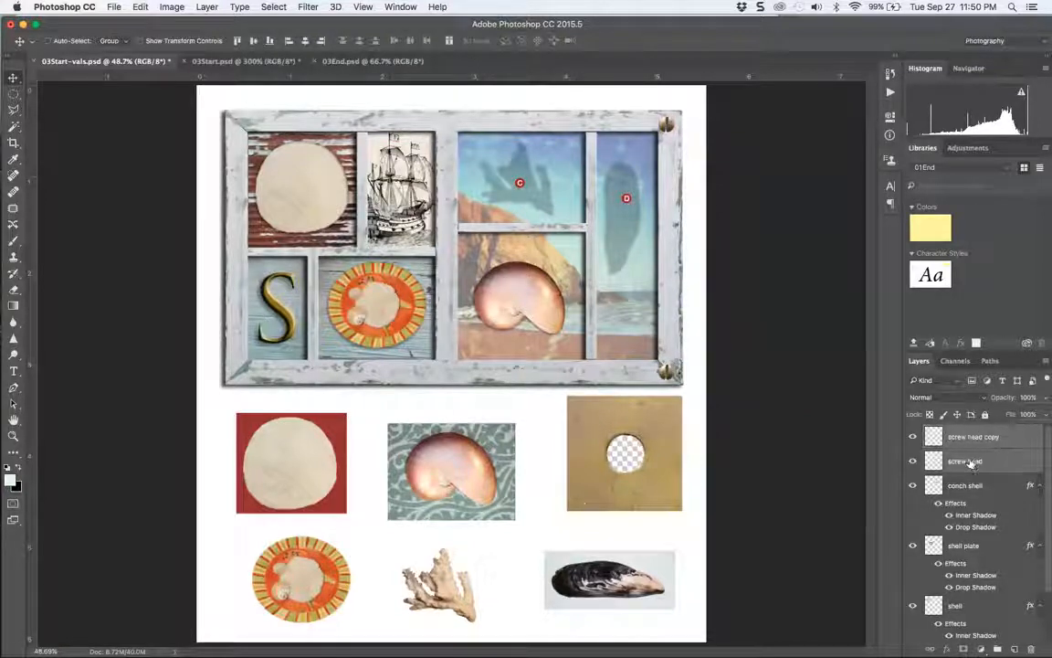
right_click(969, 464)
left_click(984, 456)
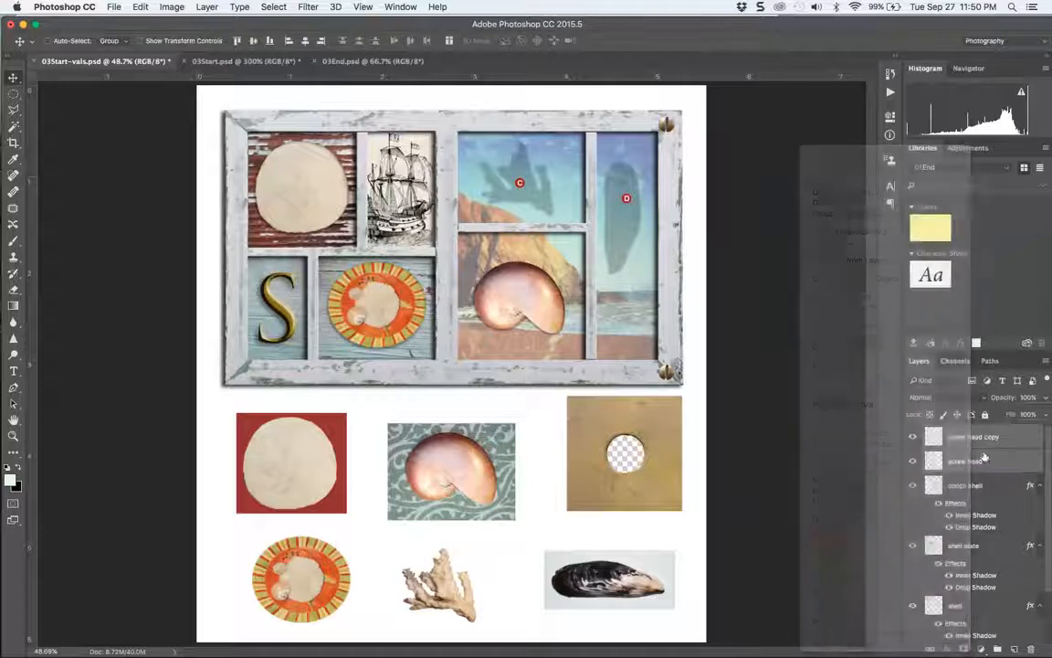
right_click(985, 455)
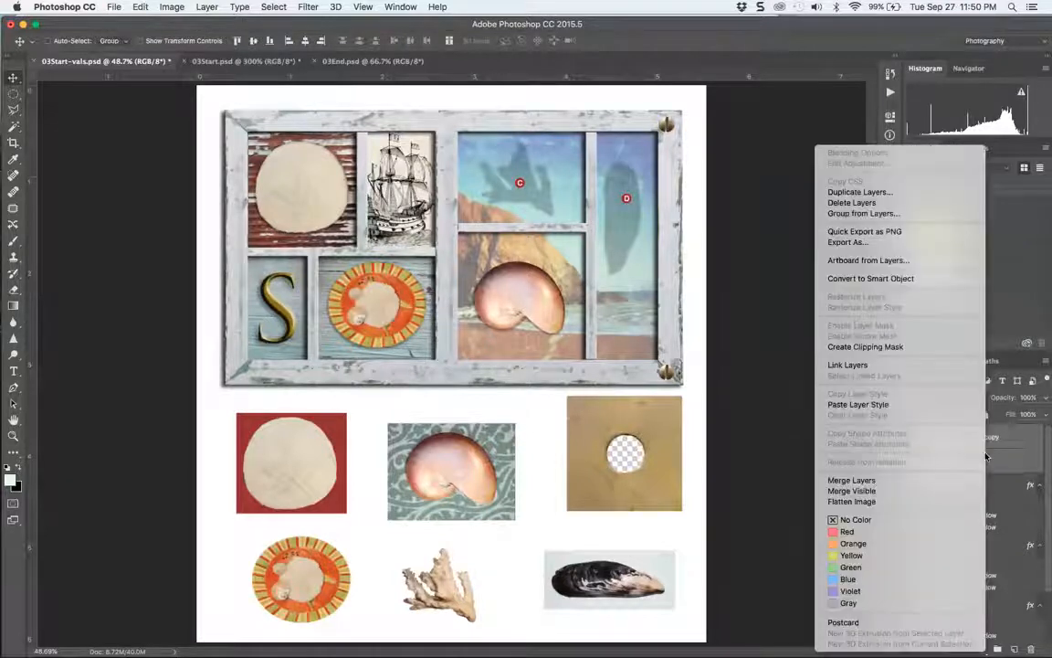
left_click(895, 194)
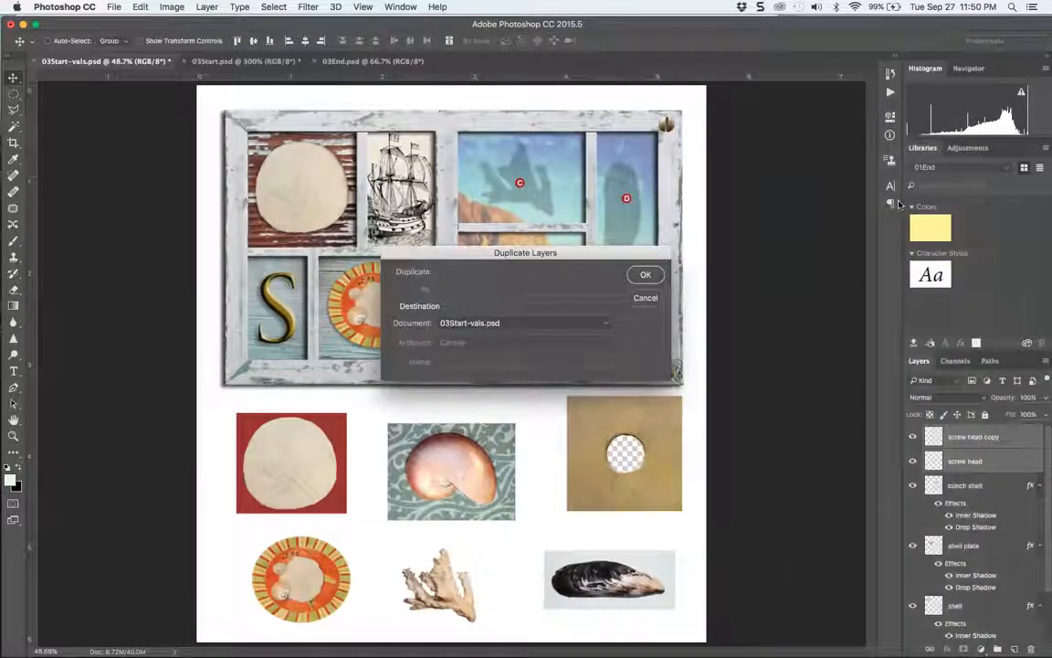
key("Return")
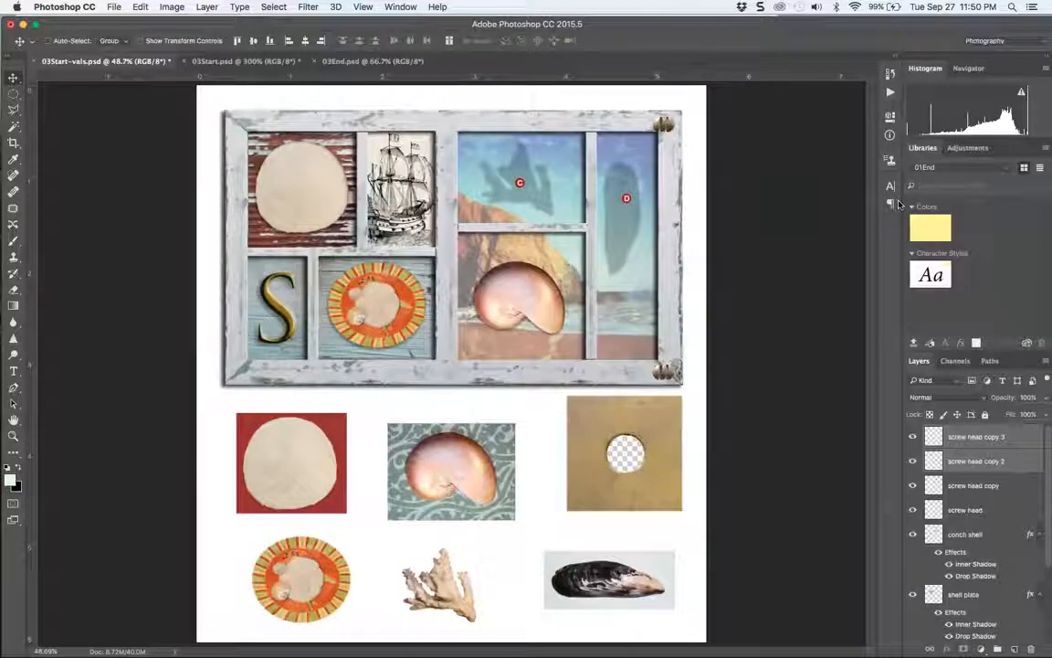
Move the two duplicated screw heads horizontally onto the window frame's upper-left and lower-left corners.
key("shift+Left")
key("shift+Left")
key("shift+Left")
key("shift+Left")
key("shift+Left")
key("shift+Left")
key("shift+Left")
key("shift+Left")
key("shift+Left")
key("shift+Left")
key("shift+Left")
key("shift+Left")
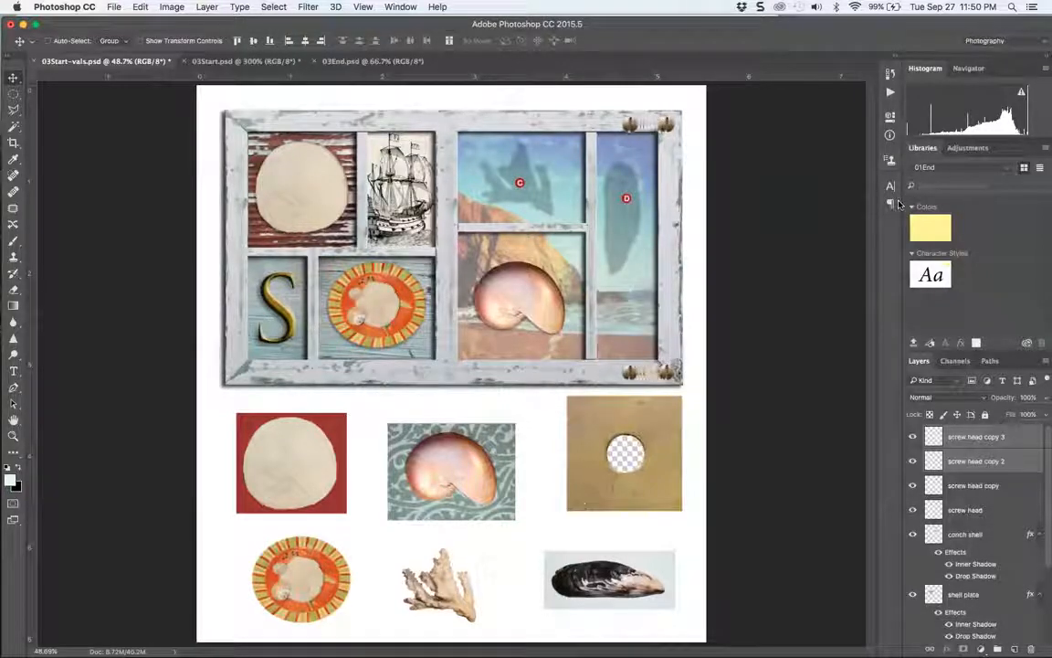
key("shift+Left")
key("shift+Left")
key("shift+Left")
key("shift+Left")
key("shift+Left")
key("shift+Left")
key("shift+Left")
key("shift+Left")
key("shift+Left")
key("shift+Left")
key("shift+Left")
key("shift+Left")
key("shift+Left")
key("shift+Left")
key("shift+Left")
key("shift+Left")
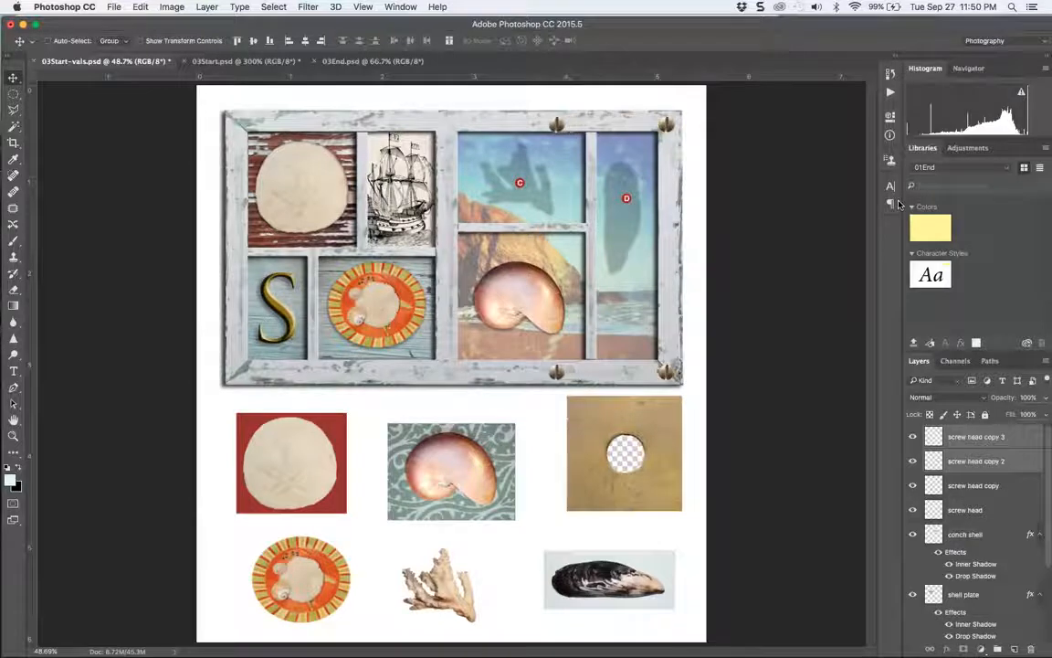
key("shift+Left")
key("shift+Left")
key("shift+Left")
key("shift+Left")
key("shift+Left")
key("shift+Left")
key("shift+Left")
key("shift+Left")
key("shift+Left")
key("shift+Left")
key("shift+Left")
key("shift+Left")
key("shift+Left")
key("shift+Left")
key("shift+Left")
key("shift+Left")
key("shift+Left")
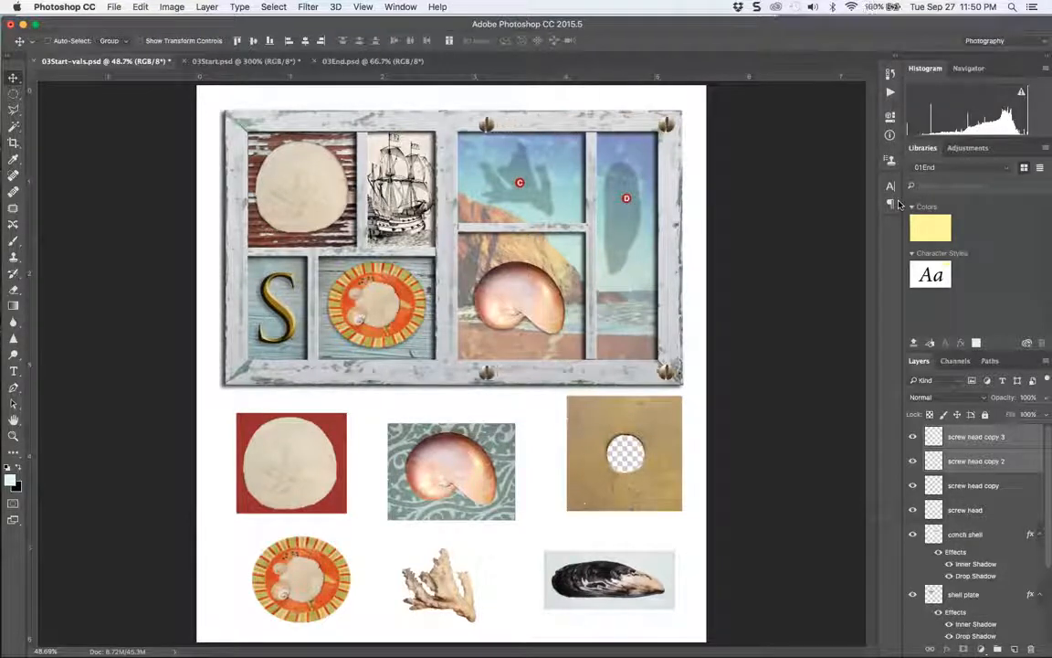
key("shift+Left")
key("shift+Left")
key("shift+Left")
key("shift+Left")
key("shift+Left")
key("shift+Left")
key("shift+Left")
key("shift+Left")
key("shift+Left")
key("shift+Left")
key("shift+Left")
key("shift+Left")
key("shift+Left")
key("shift+Left")
key("shift+Left")
key("shift+Left")
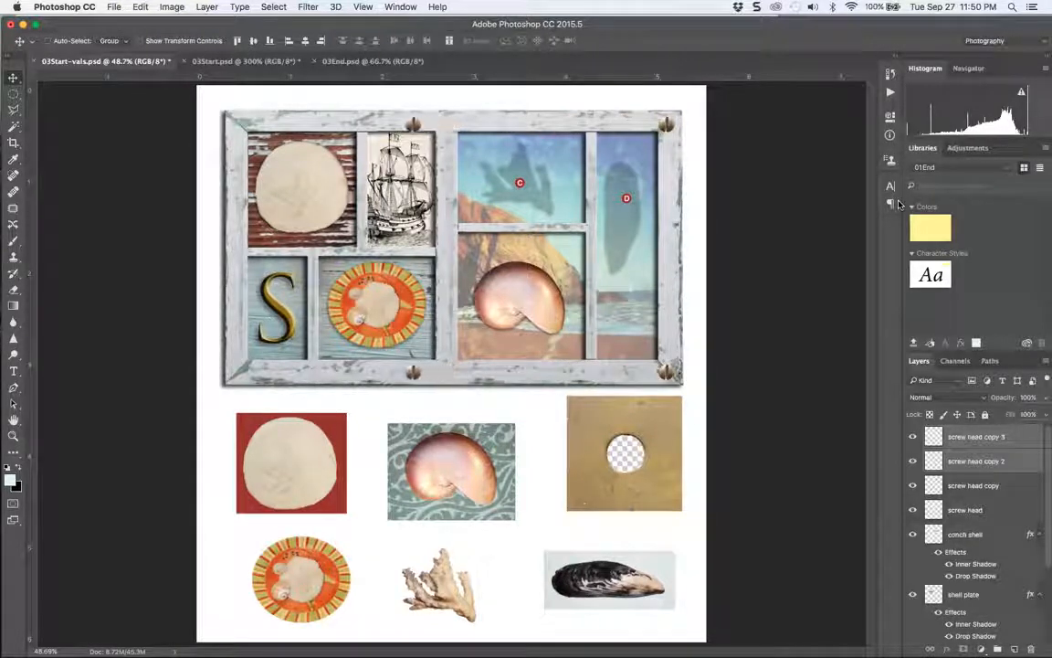
key("shift+Left")
key("shift+Left")
key("shift+Left")
key("shift+Left")
key("shift+Left")
key("shift+Left")
key("shift+Left")
key("shift+Left")
key("shift+Left")
key("shift+Left")
key("shift+Left")
key("shift+Left")
key("shift+Left")
key("shift+Left")
key("shift+Left")
key("shift+Left")
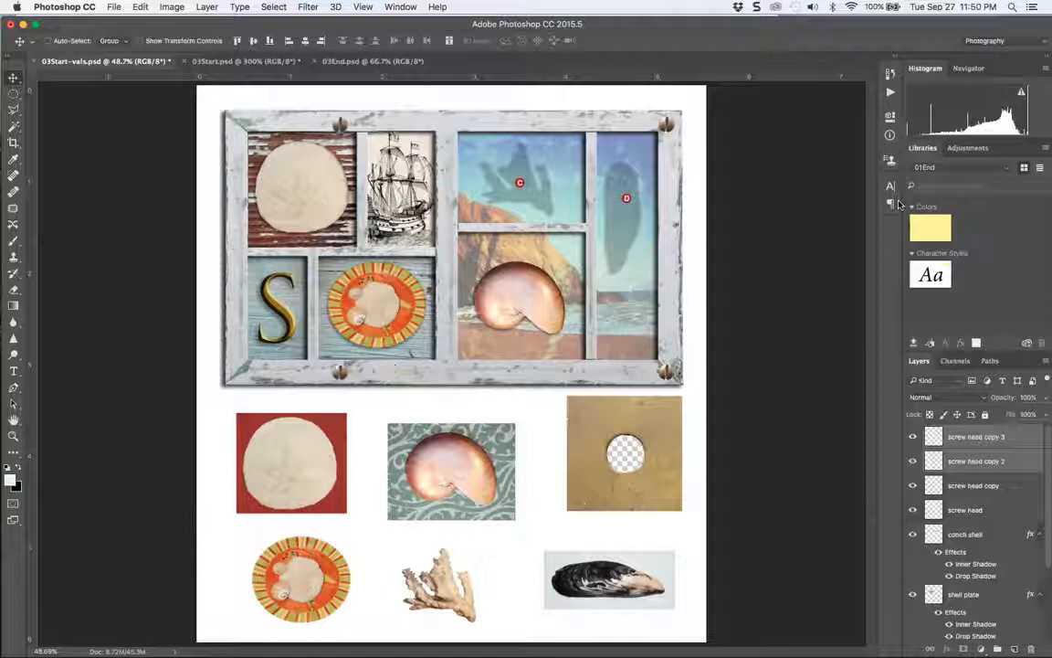
key("shift+Left")
key("shift+Left")
key("shift+Left")
key("shift+Left")
key("shift+Left")
key("shift+Left")
key("shift+Left")
key("shift+Left")
key("shift+Left")
key("shift+Left")
key("shift+Left")
key("shift+Left")
key("shift+Left")
key("shift+Left")
key("shift+Left")
key("shift+Left")
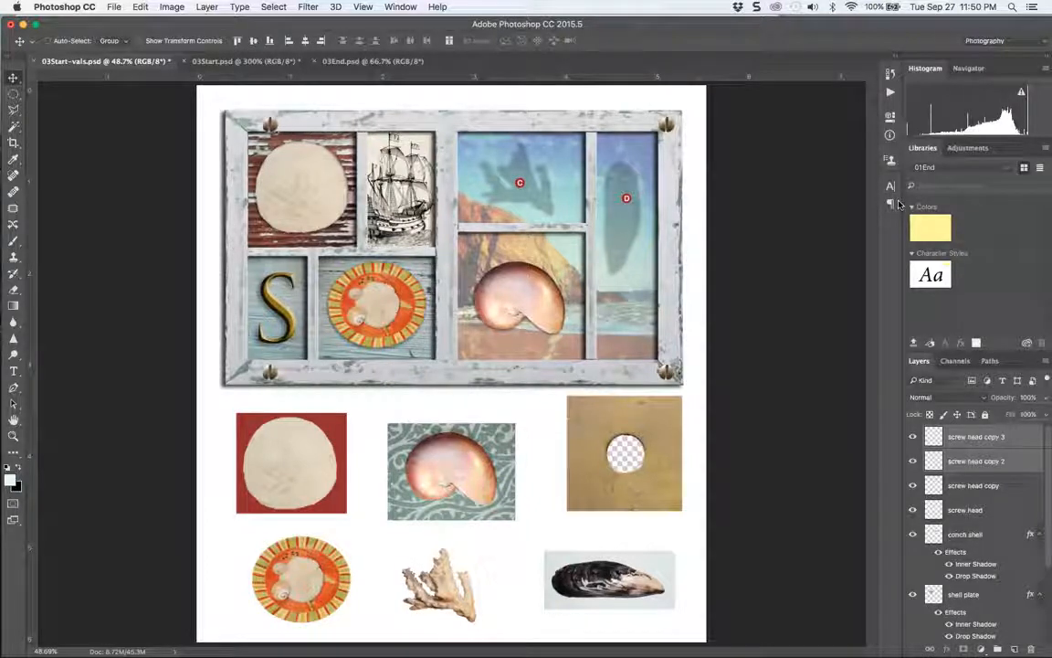
key("shift+Left")
key("shift+Left")
key("shift+Left")
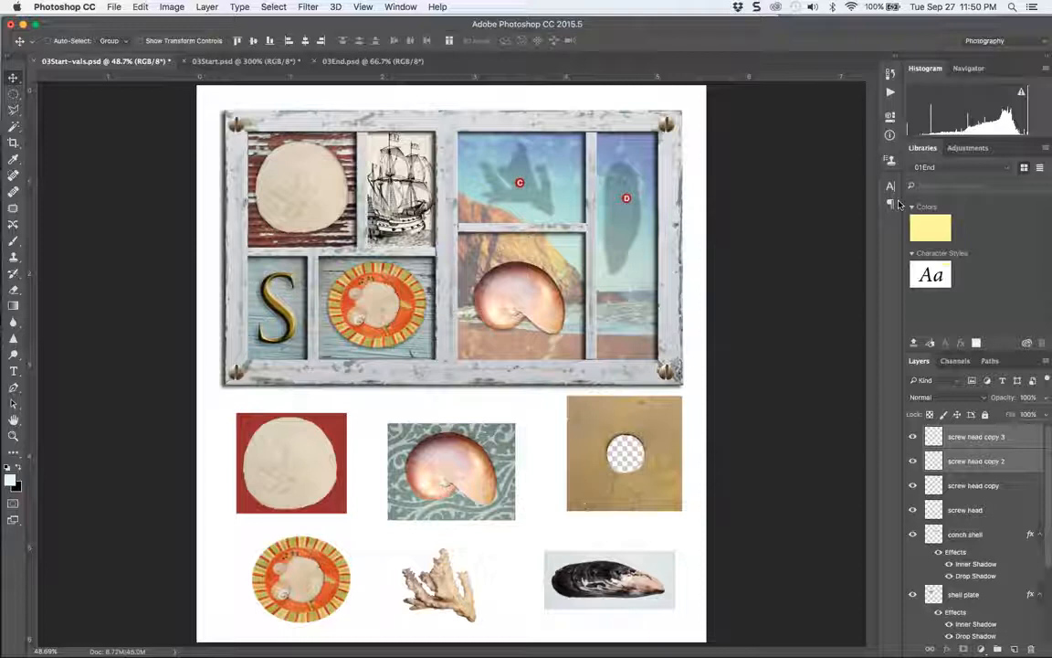
Try to outline the coral's right-hand branch with the Polygonal Lasso tool, and drop the selection.
left_click(13, 94)
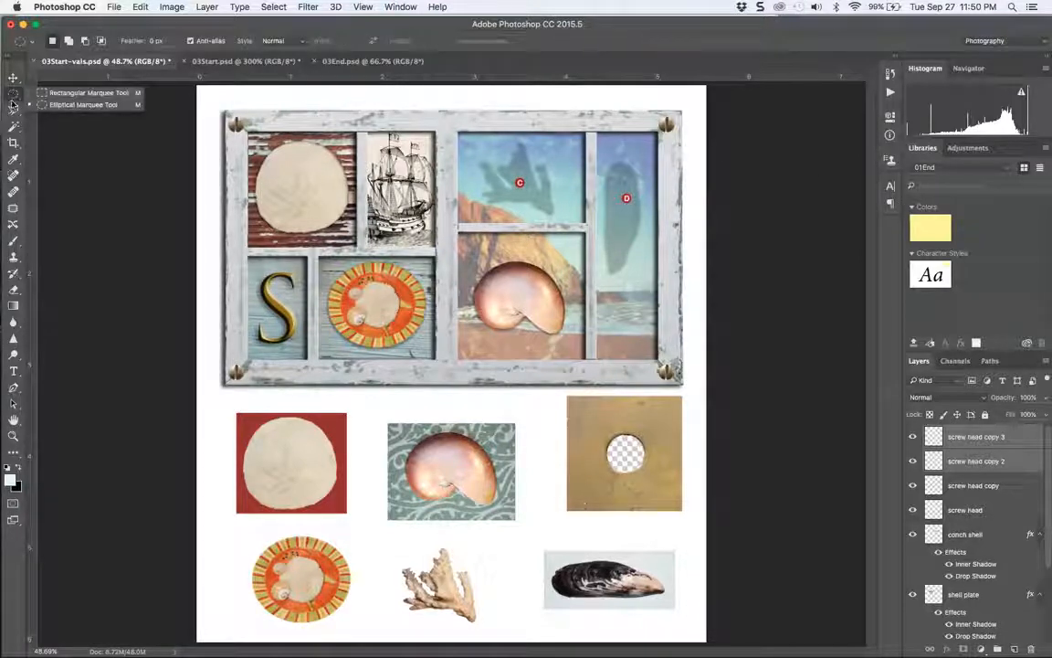
left_click(14, 99)
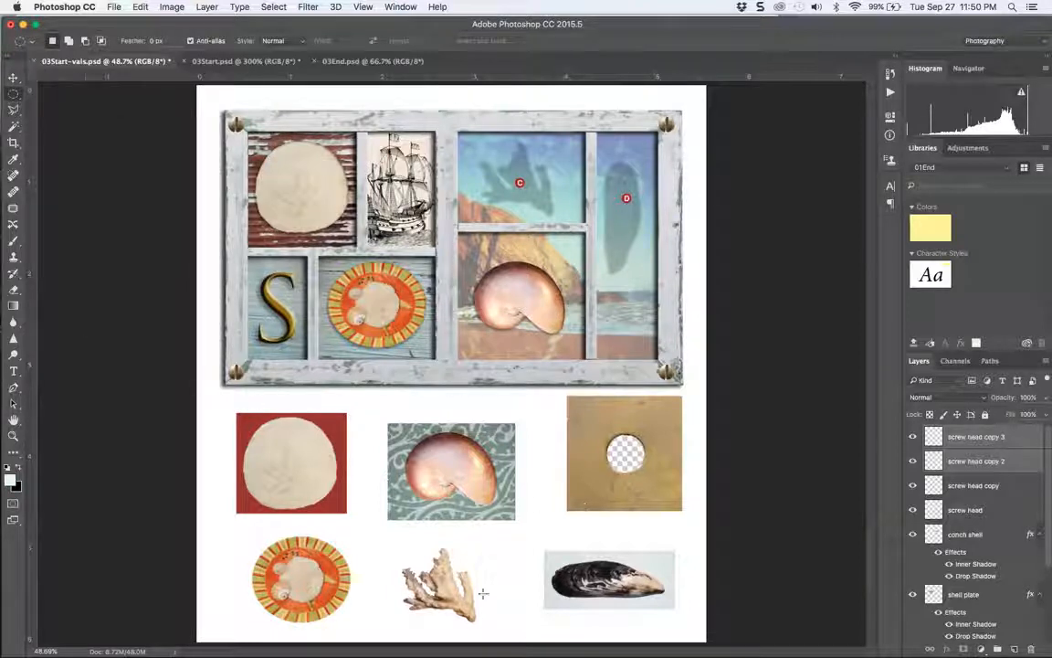
key("super+equal")
key("super+equal")
key("super+equal")
key("super+equal")
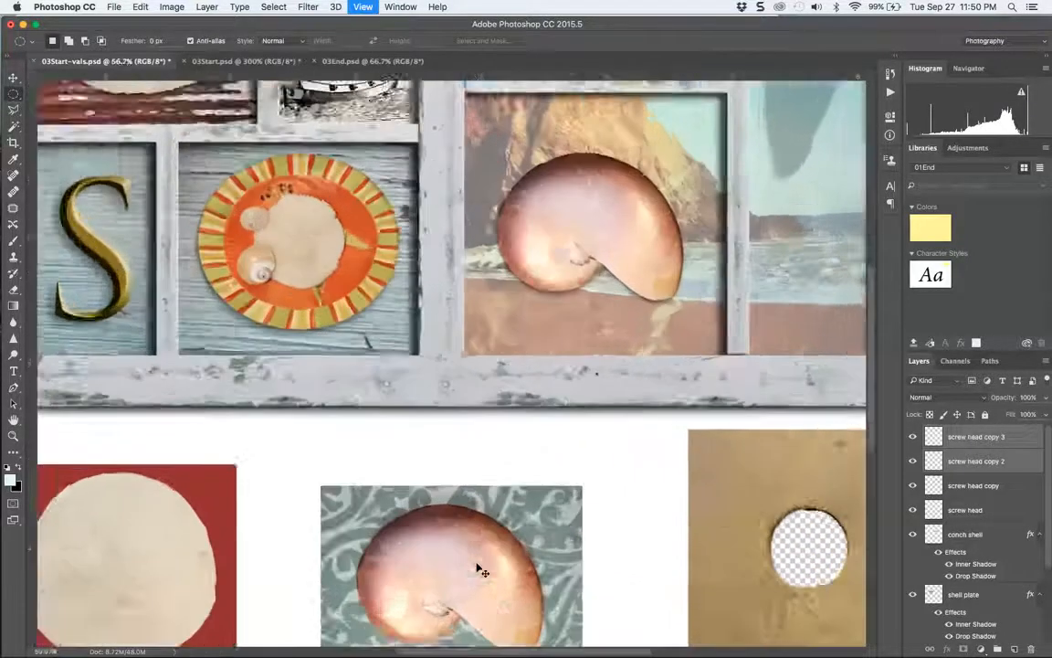
left_click_drag(477, 498, 387, 243)
left_click_drag(473, 547, 443, 291)
key("super+equal")
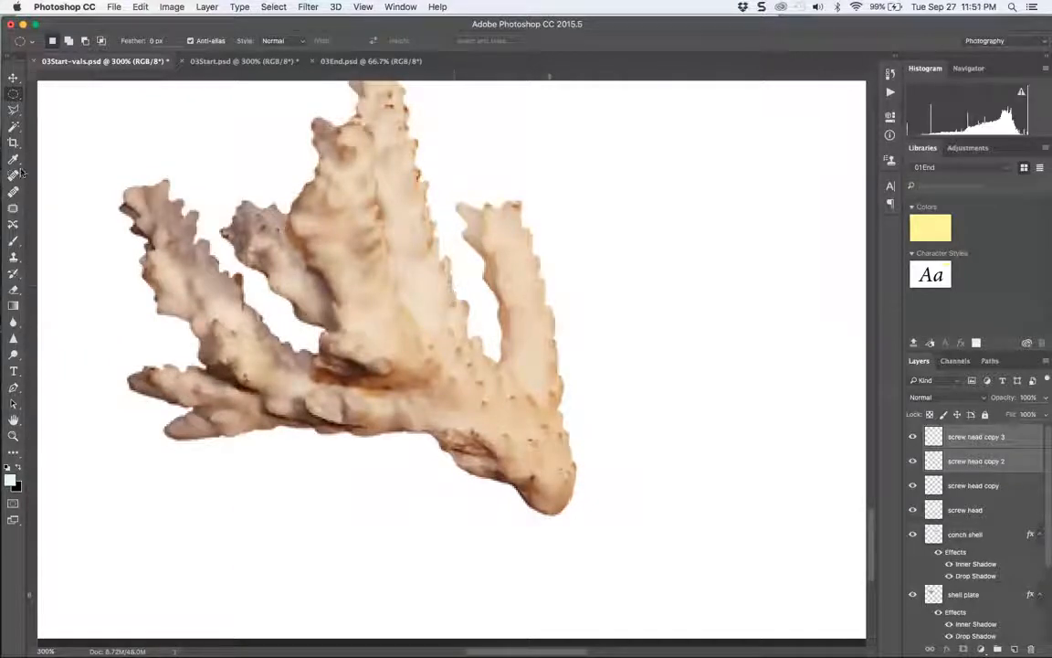
left_click(14, 108)
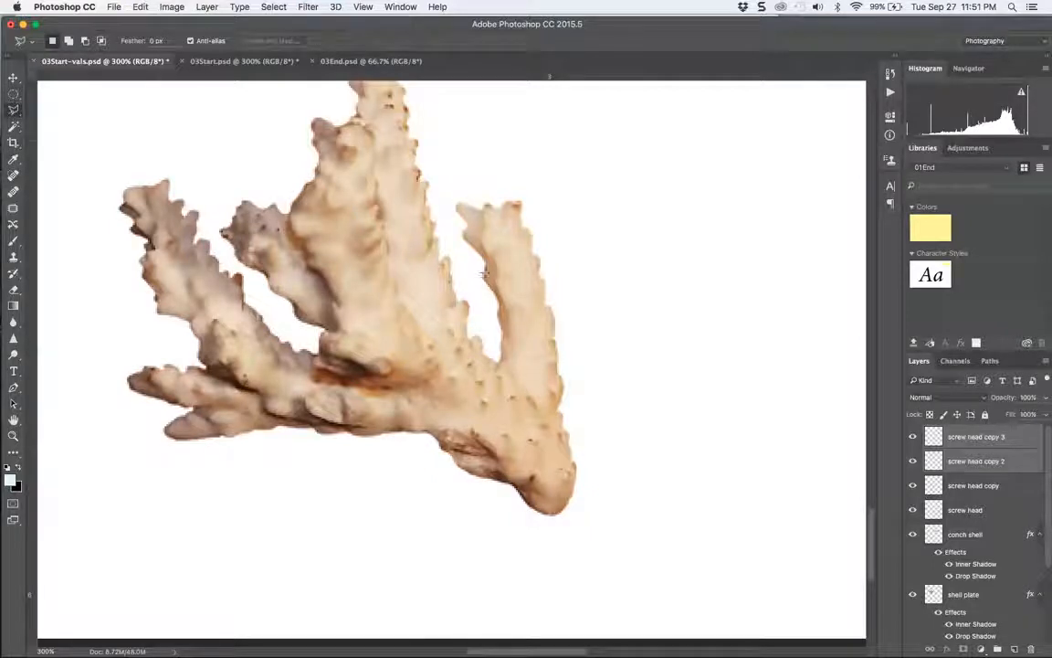
mouse_move(466, 306)
left_mouse_down()
mouse_move(473, 335)
mouse_move(493, 357)
mouse_move(502, 349)
left_mouse_up()
mouse_move(499, 289)
left_mouse_down()
mouse_move(458, 197)
mouse_move(490, 203)
mouse_move(506, 220)
mouse_move(516, 202)
mouse_move(562, 413)
mouse_move(541, 427)
mouse_move(558, 507)
mouse_move(509, 461)
mouse_move(451, 302)
mouse_move(473, 315)
left_mouse_up()
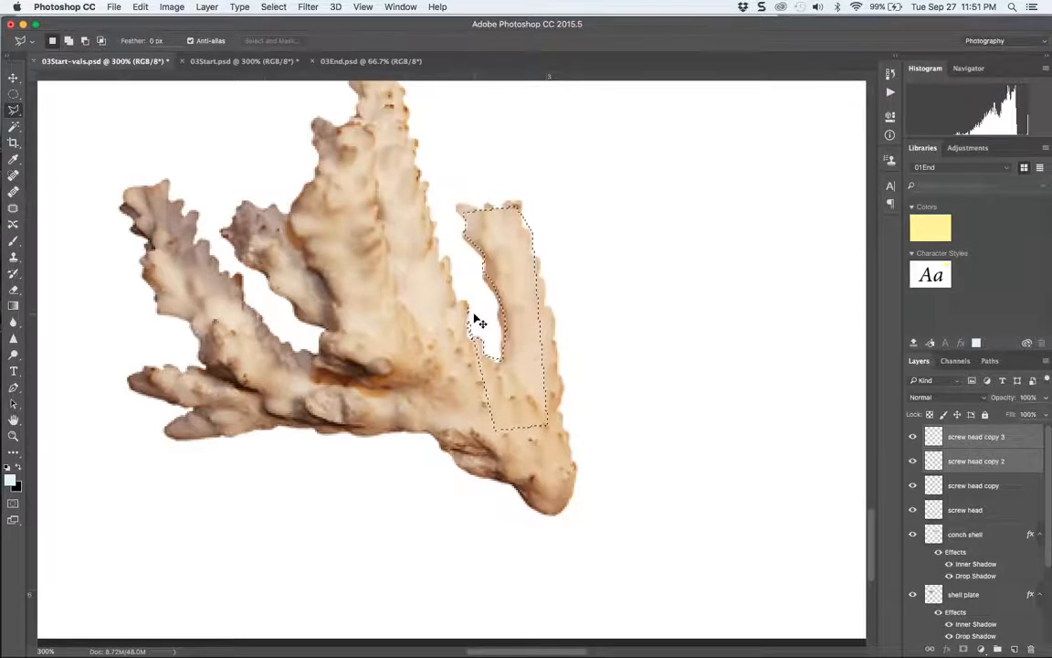
key("super+0")
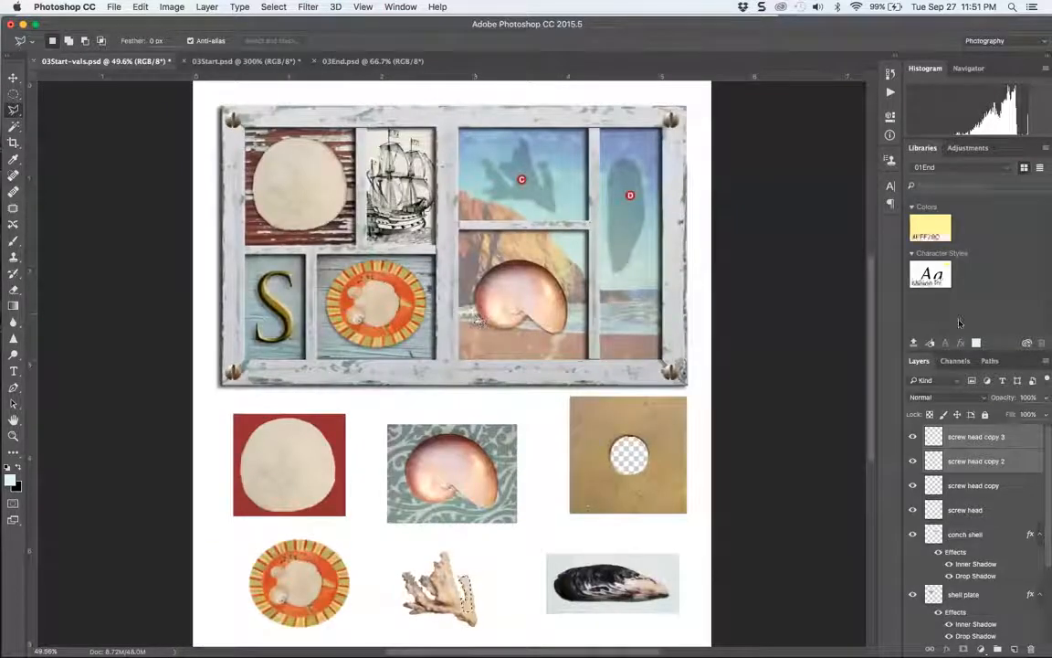
key("super+d")
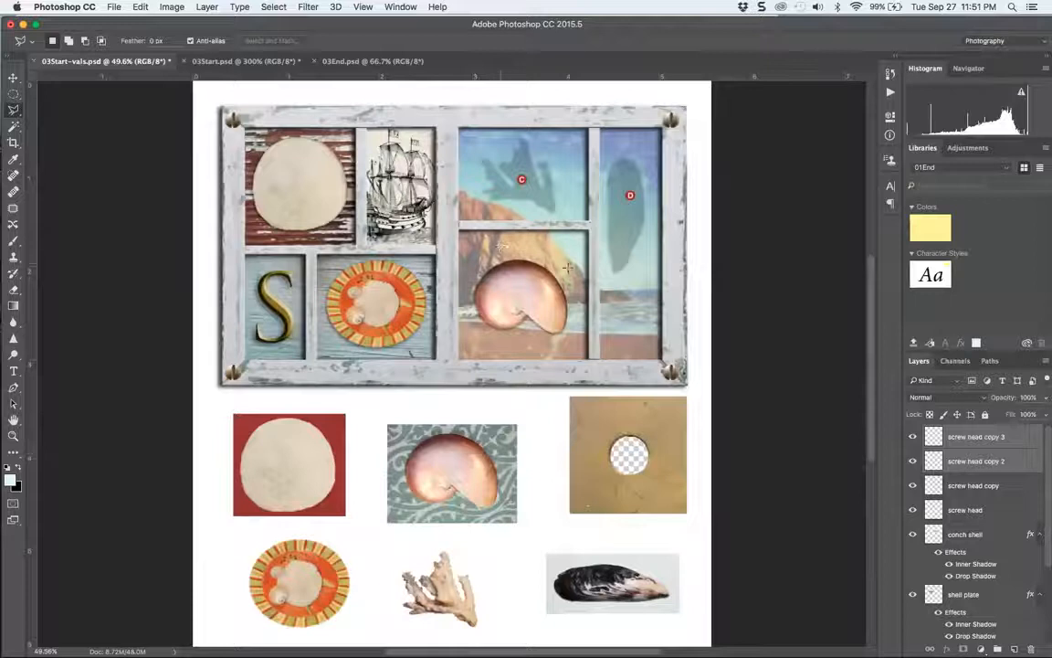